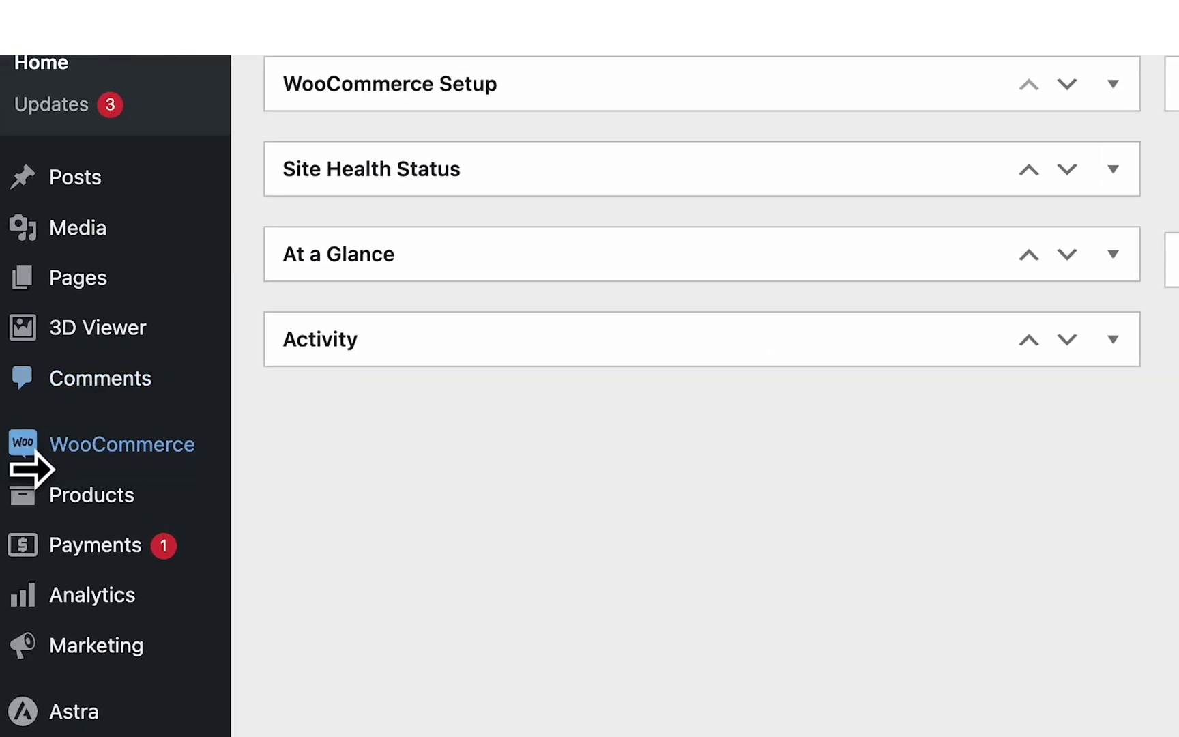
Open the 3D Viewer list showing two Demo viewers and one untitled draft
mouse_move(75, 346)
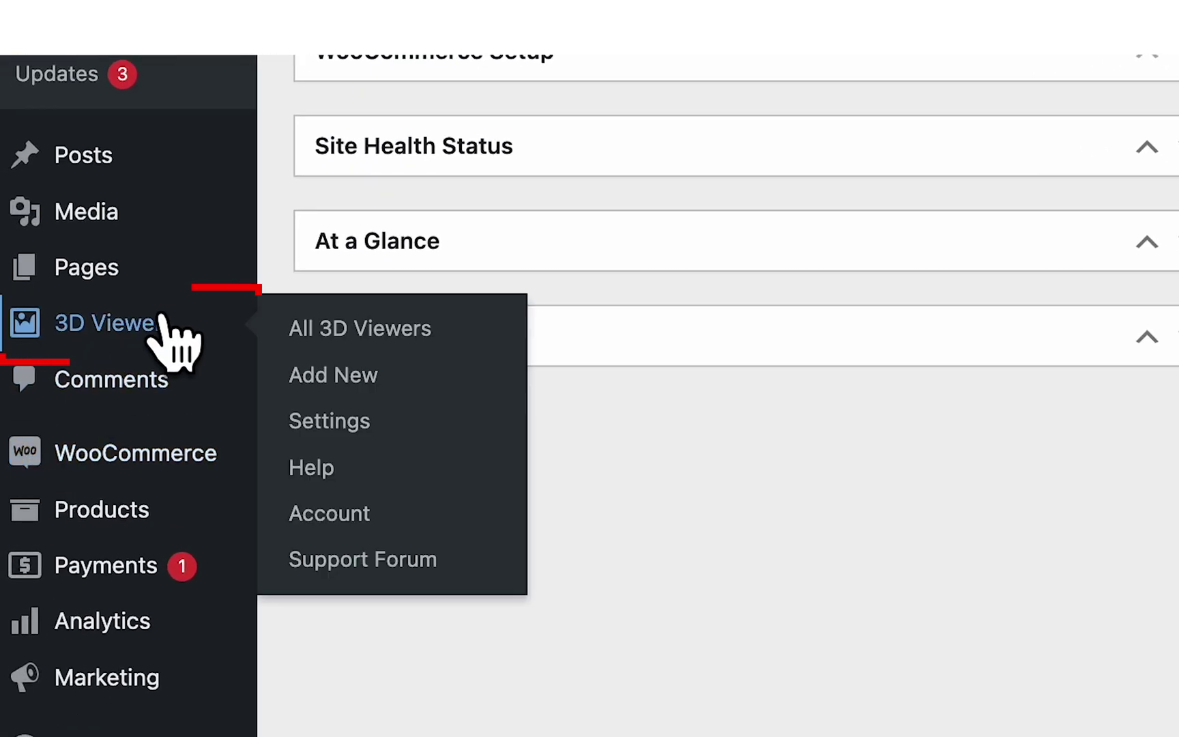
left_click(130, 332)
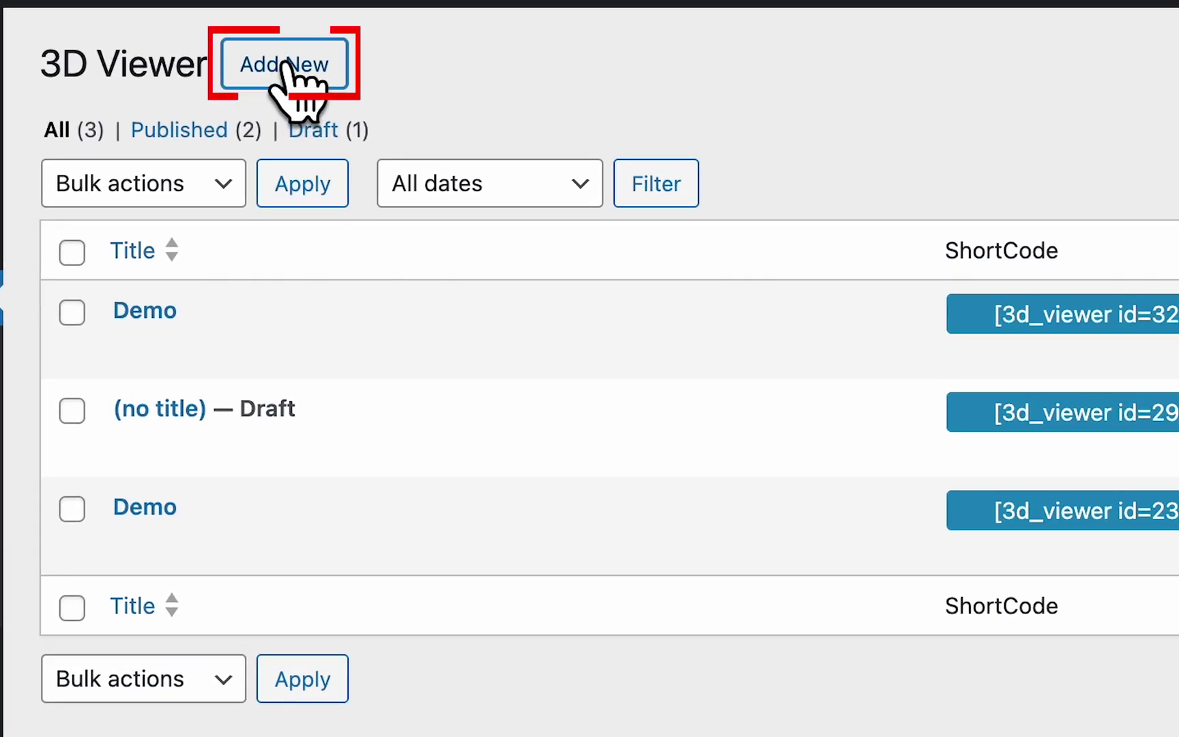
Start a new 3D viewer and look through its blank settings form
left_click(285, 65)
scroll(473, 474, "down", 10)
scroll(477, 460, "up", 8)
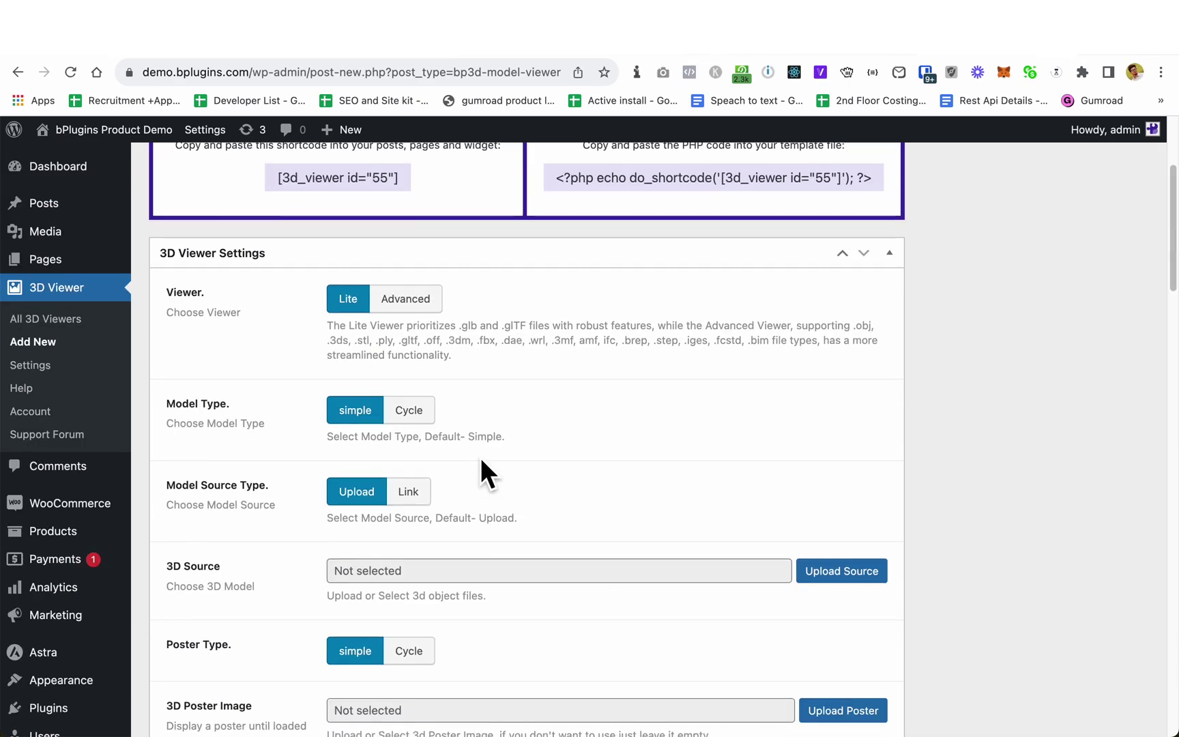
scroll(481, 462, "up", 3)
scroll(482, 464, "down", 10)
scroll(481, 464, "up", 10)
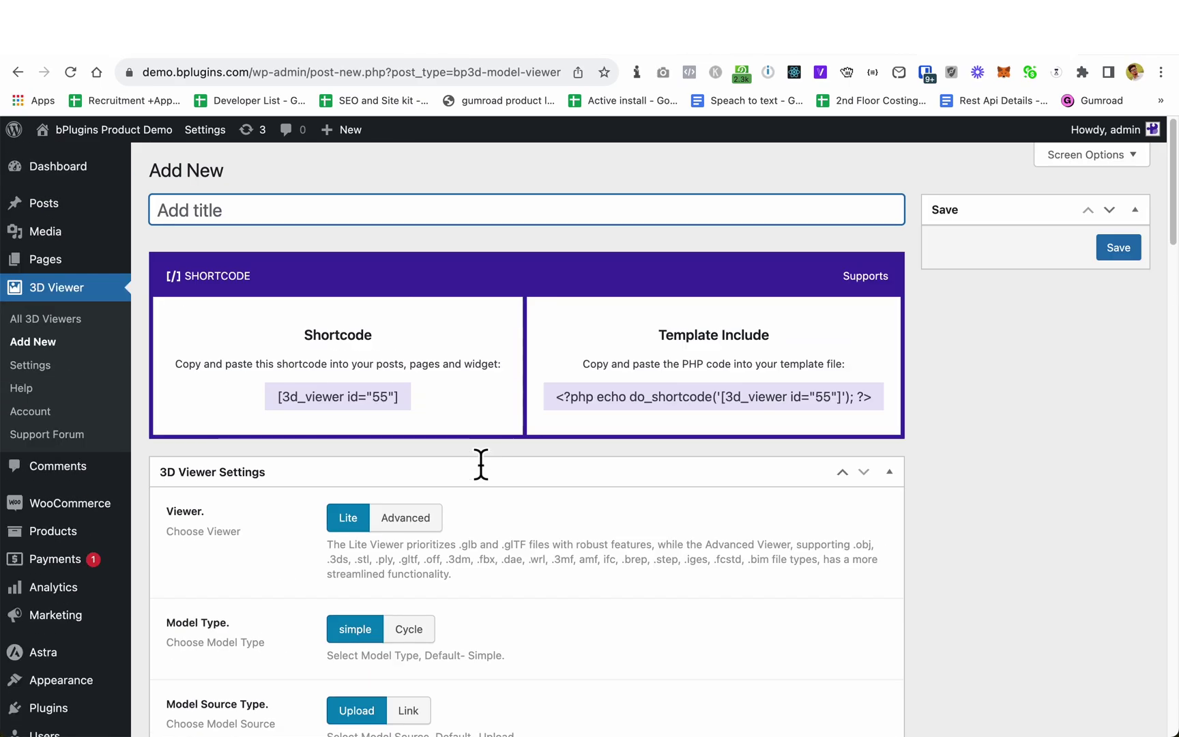
scroll(475, 452, "down", 5)
scroll(475, 452, "up", 5)
scroll(476, 453, "down", 6)
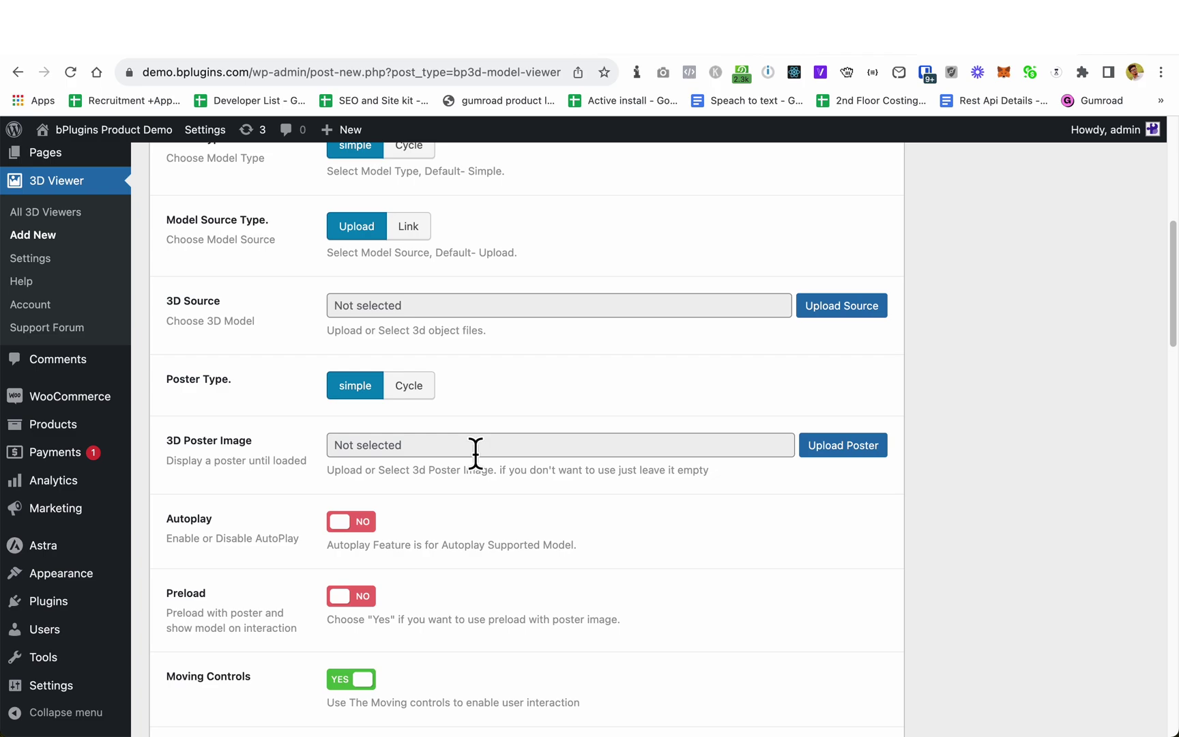
scroll(475, 452, "up", 6)
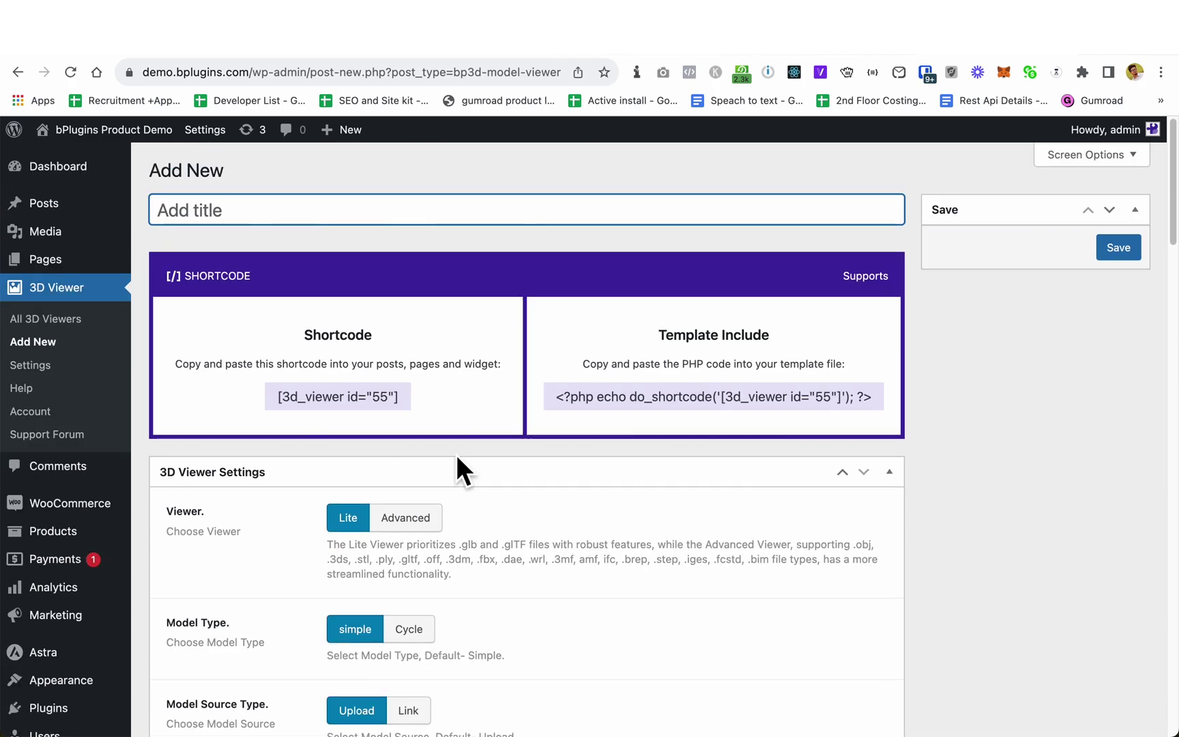
scroll(498, 473, "down", 12)
scroll(488, 461, "up", 12)
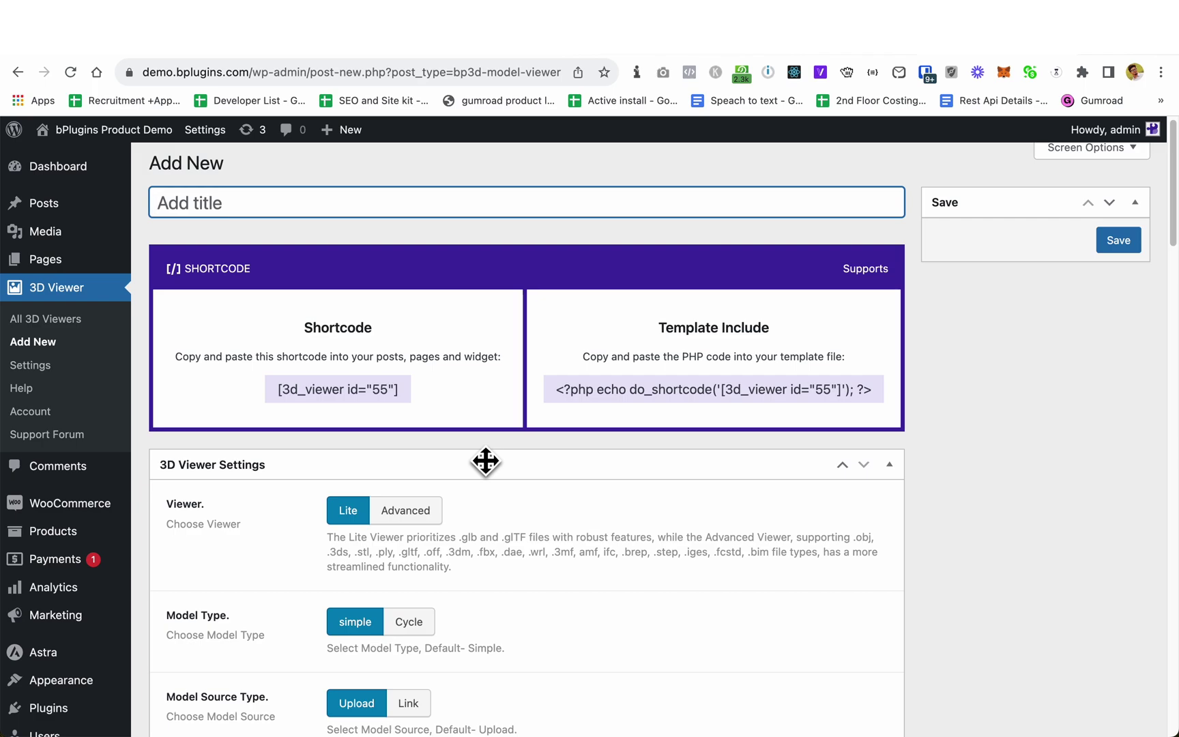
scroll(485, 462, "down", 6)
scroll(488, 465, "up", 6)
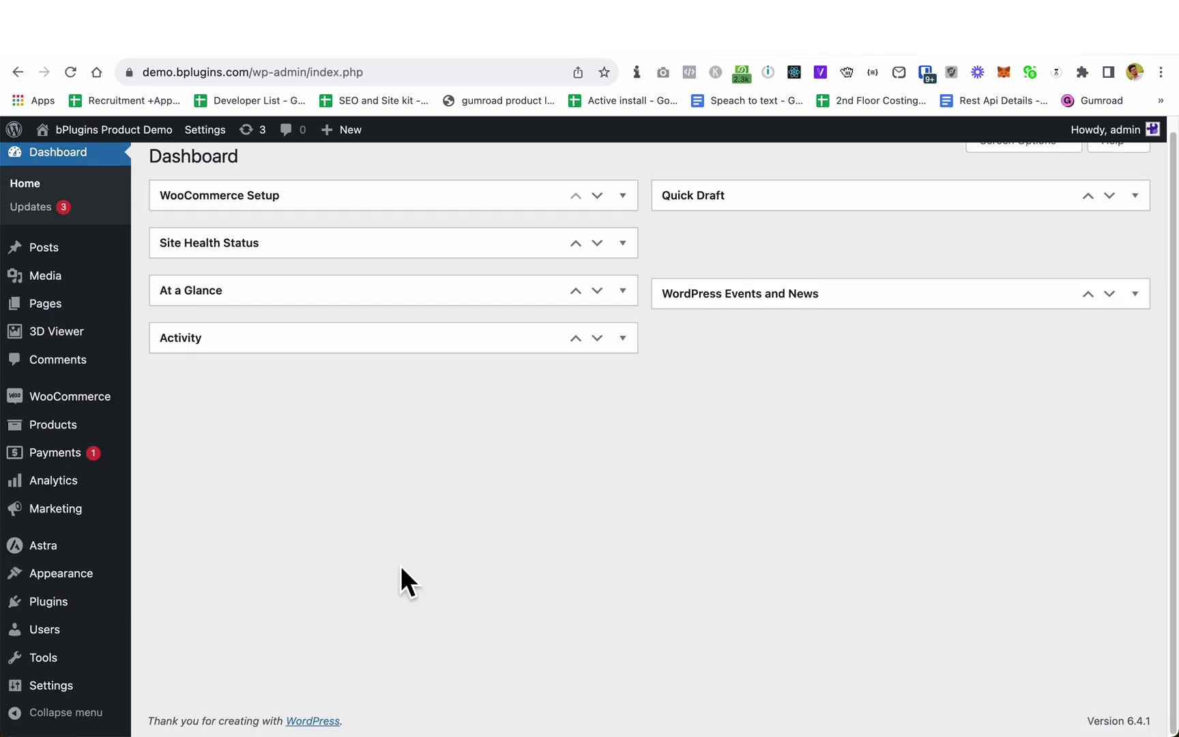
scroll(297, 586, "up", 1)
scroll(436, 620, "down", 1)
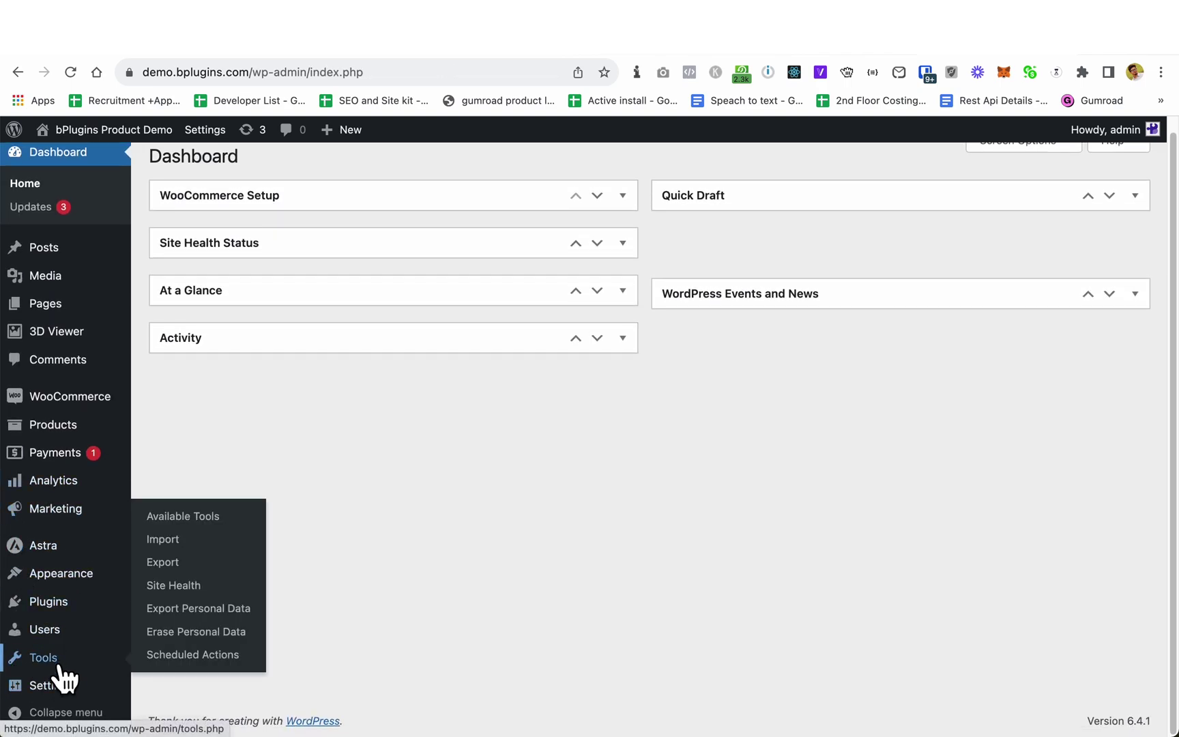
Start a new product titled 'shikh kabab'
mouse_move(67, 431)
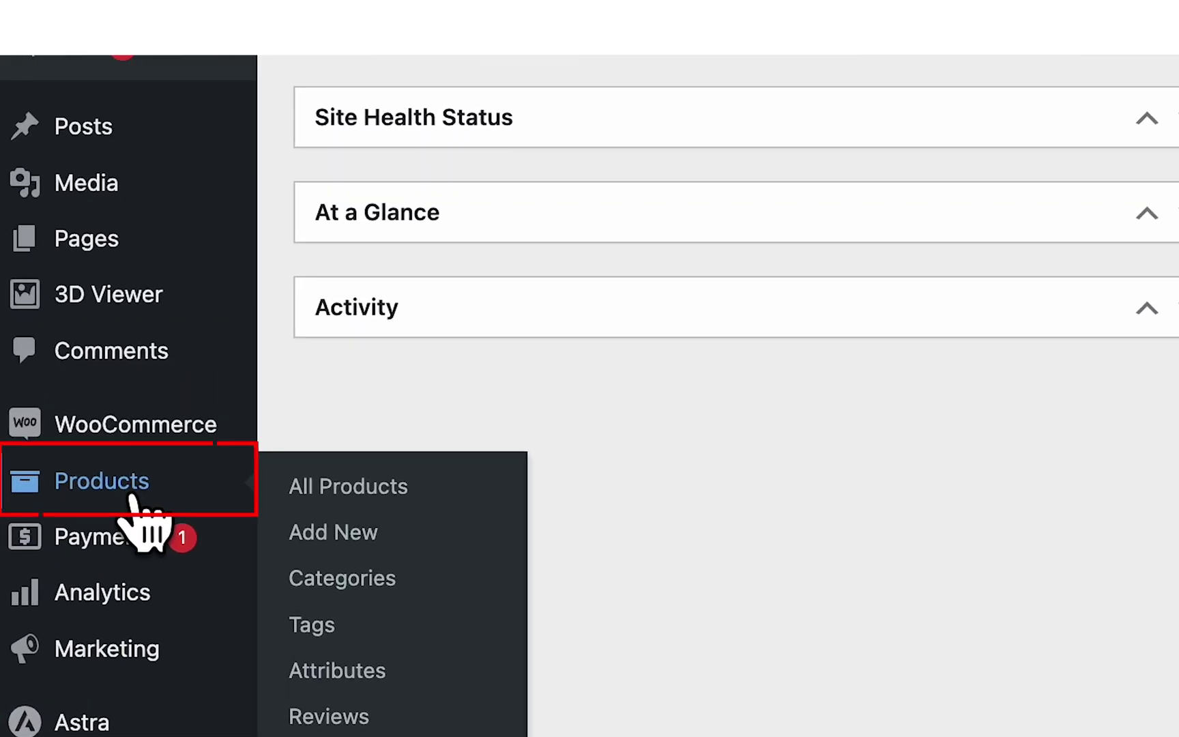
left_click(133, 502)
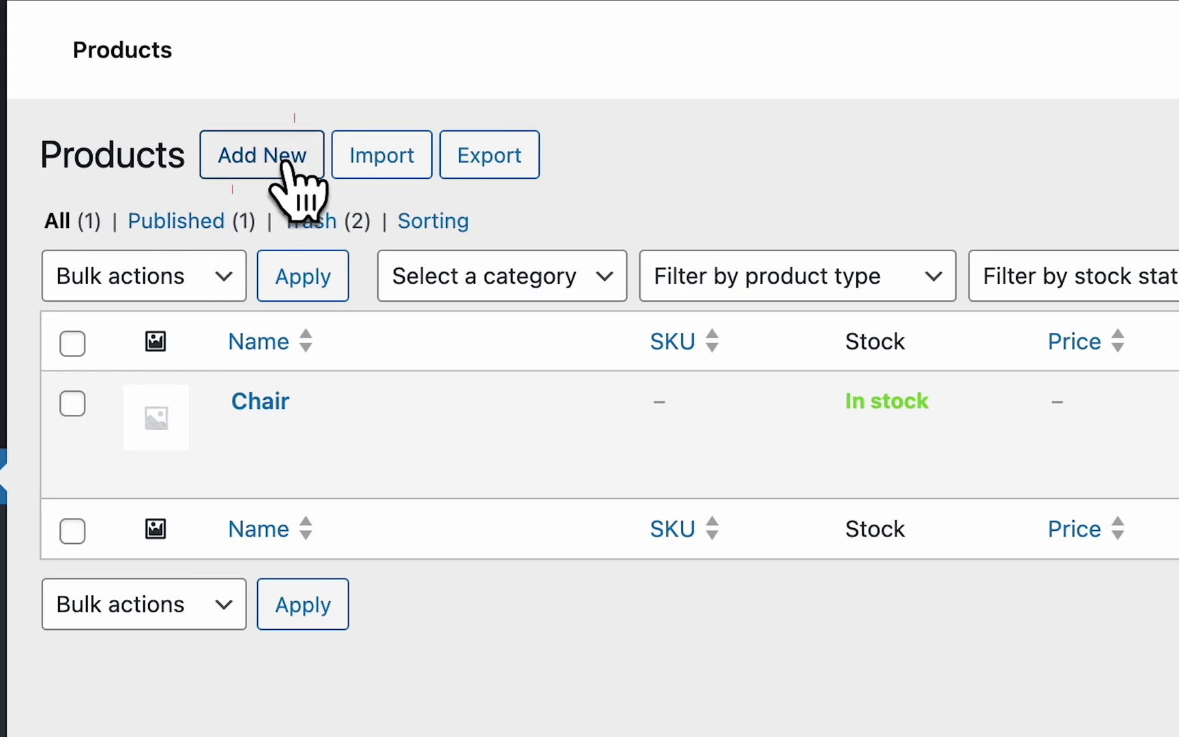
left_click(286, 157)
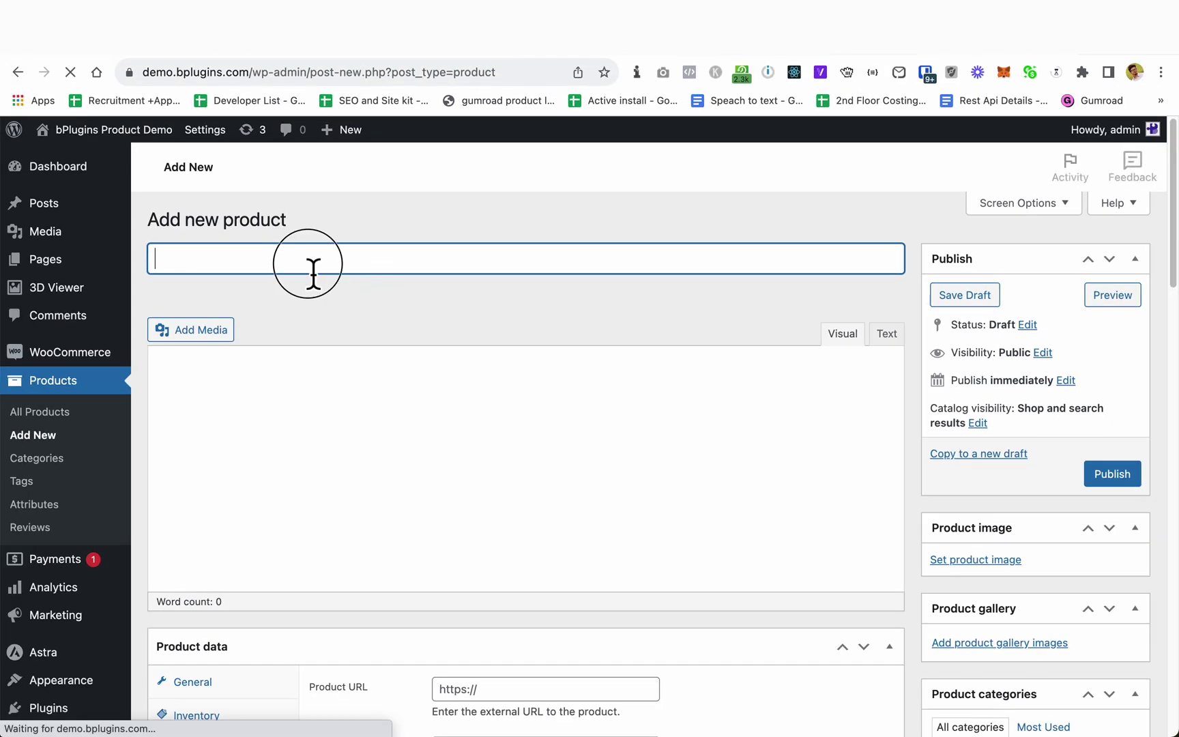
type("shikh kabab")
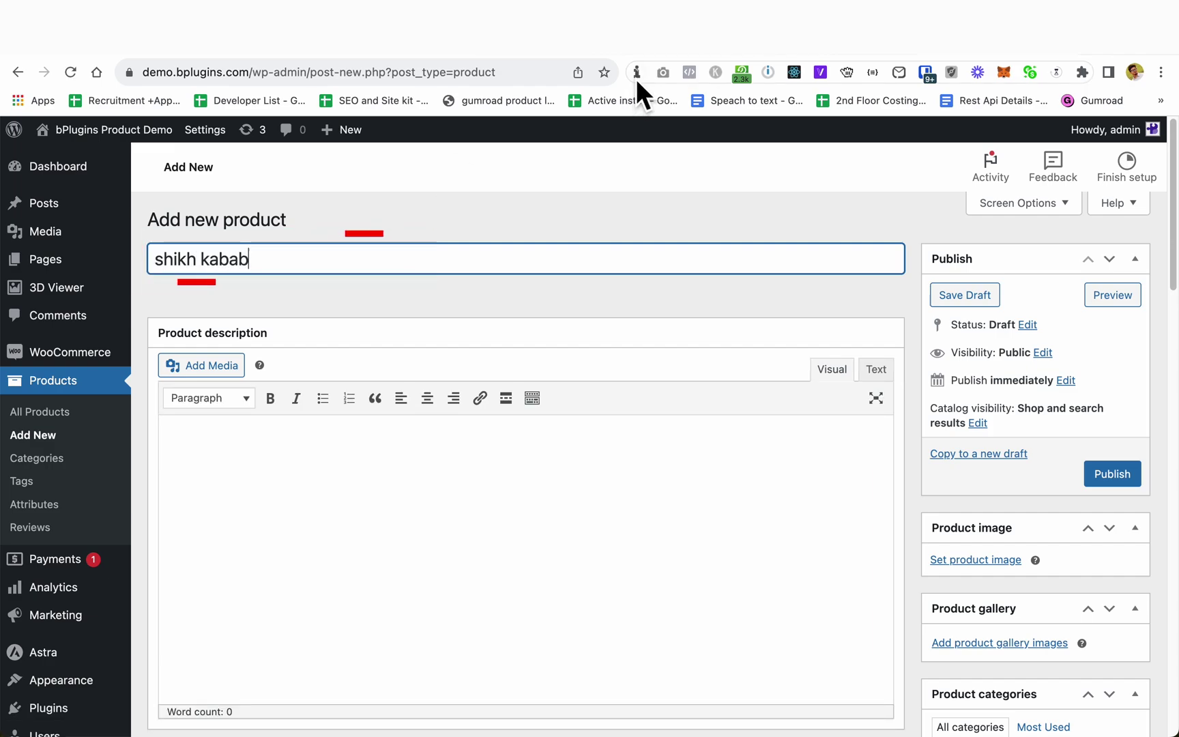
Paste generated sample text into the product description
left_click(432, 243)
left_click(316, 466)
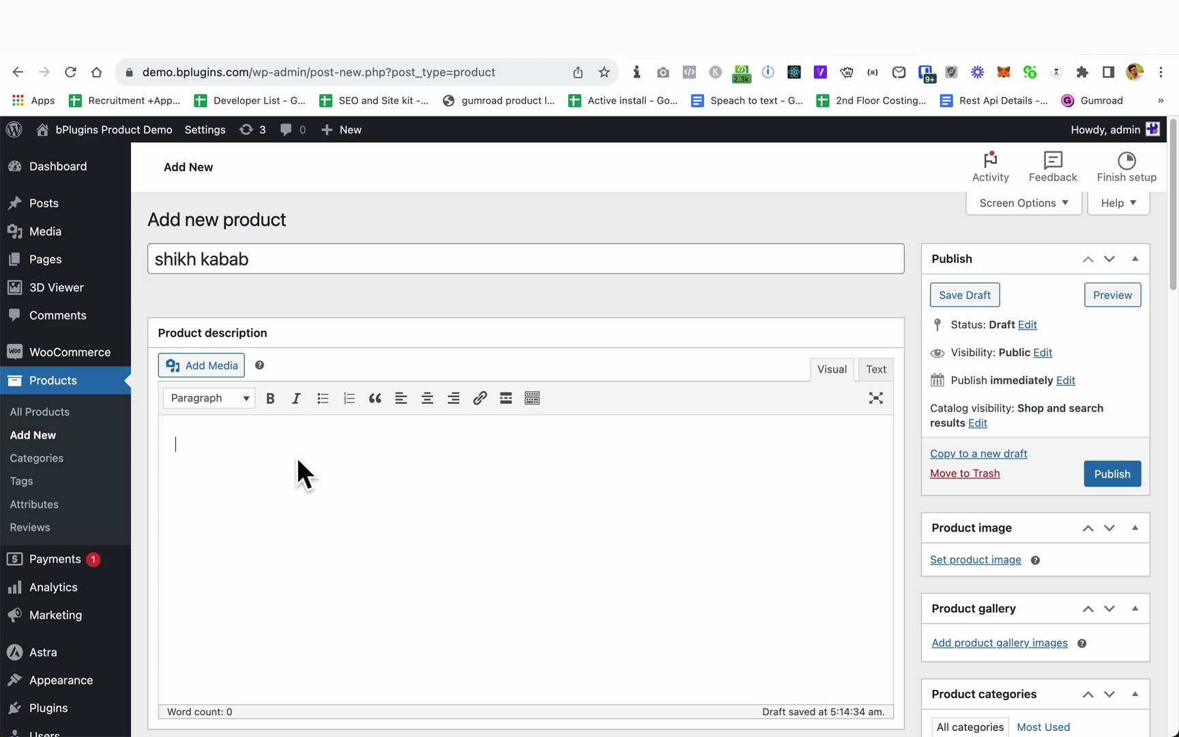
key("ctrl+v")
scroll(284, 492, "down", 5)
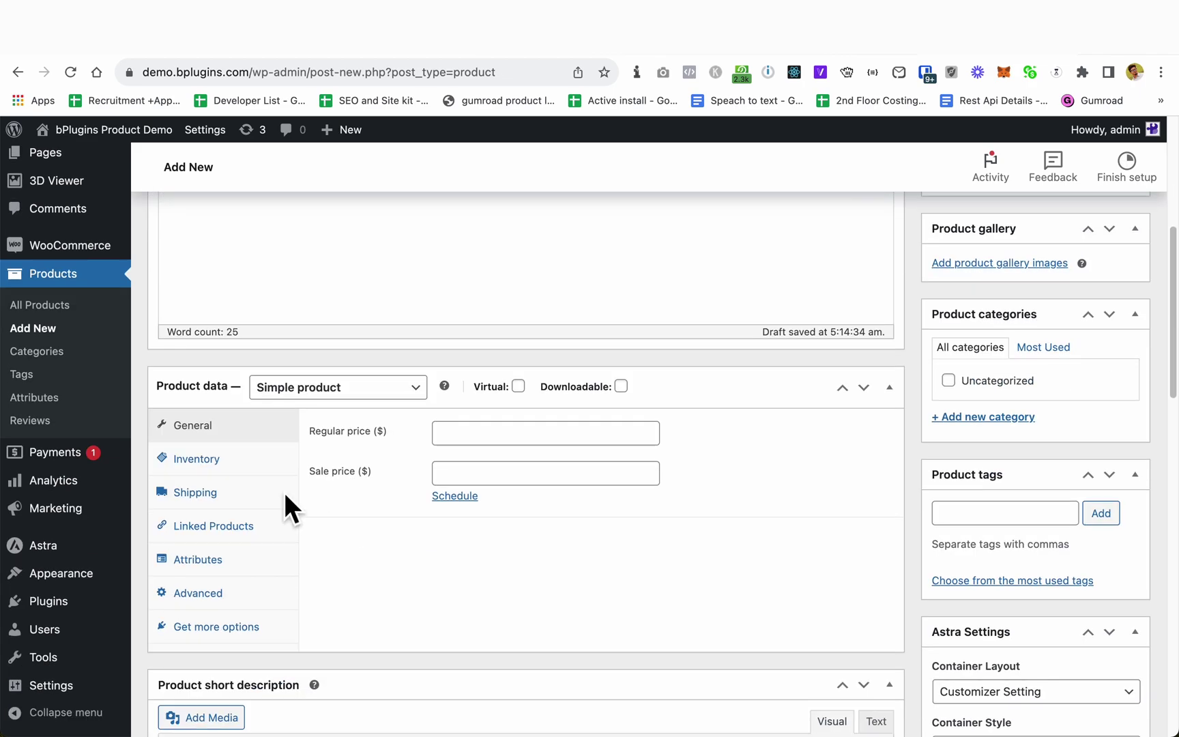
Set the regular price to 10 and the sale price to 9
left_click(499, 444)
type("10")
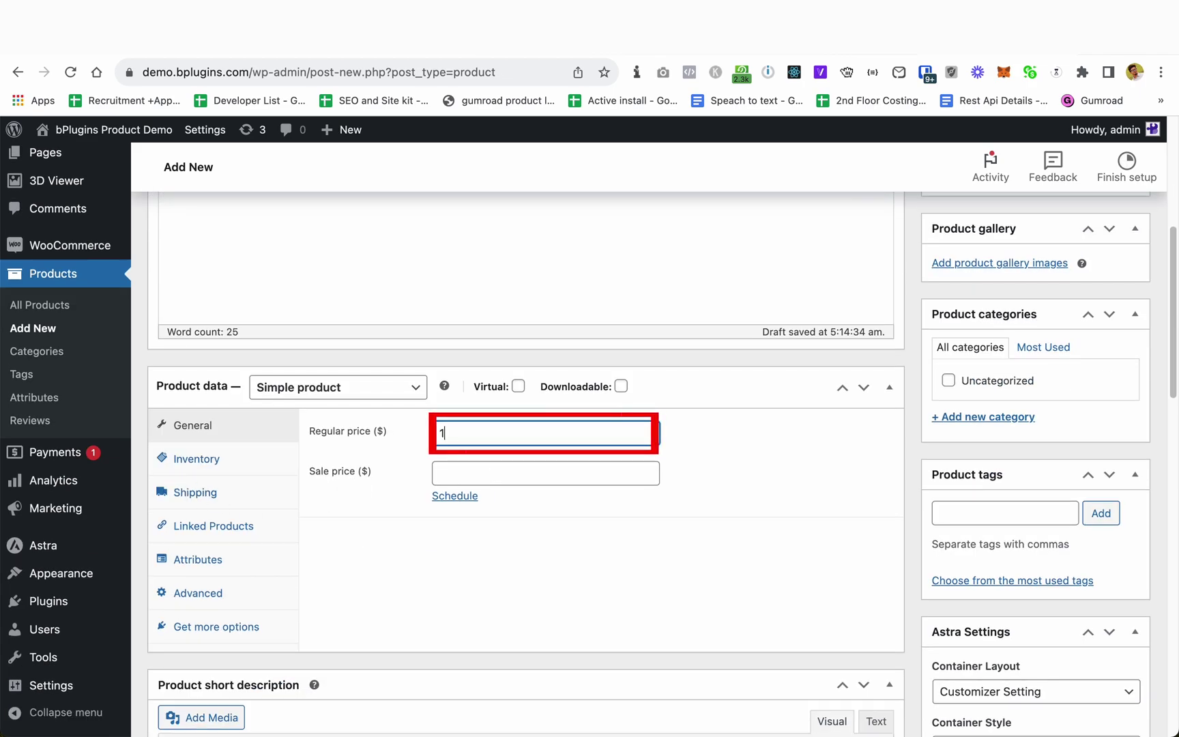
left_click(489, 477)
type("9")
scroll(577, 515, "down", 10)
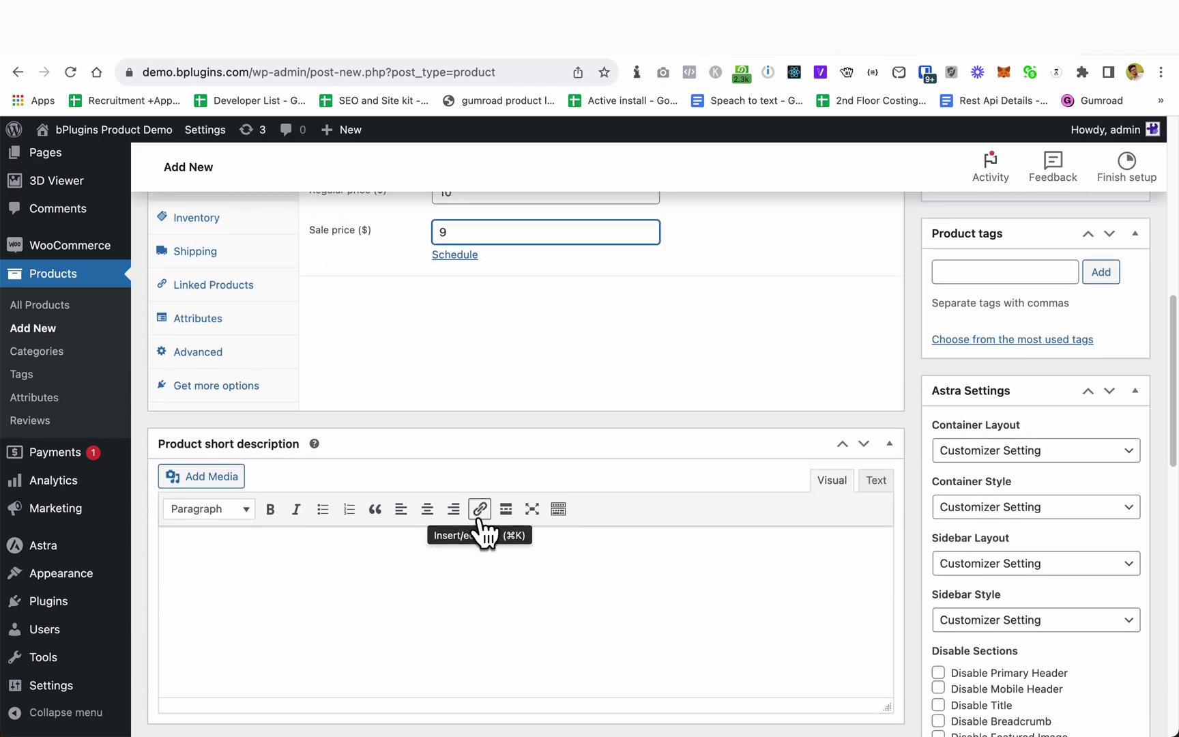
scroll(479, 523, "up", 2)
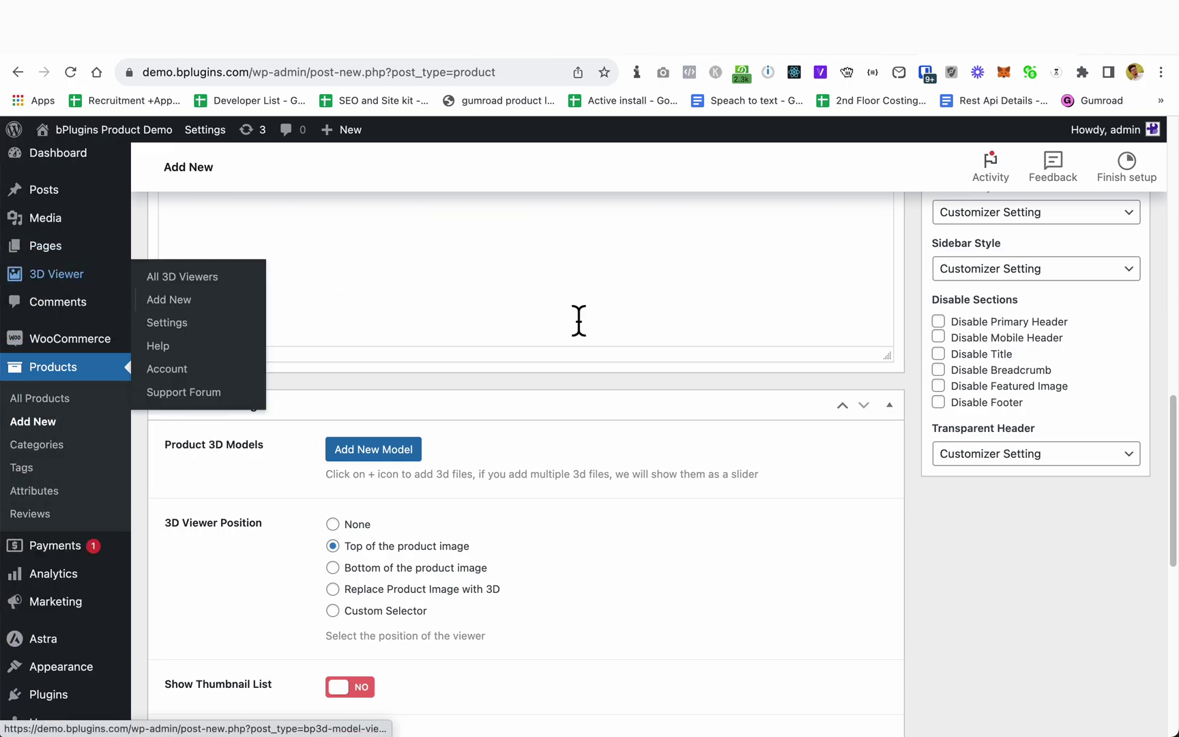
Add an empty model entry under Product 3D Models in 3D Viewer Settings
scroll(776, 444, "down", 2)
scroll(683, 481, "down", 3)
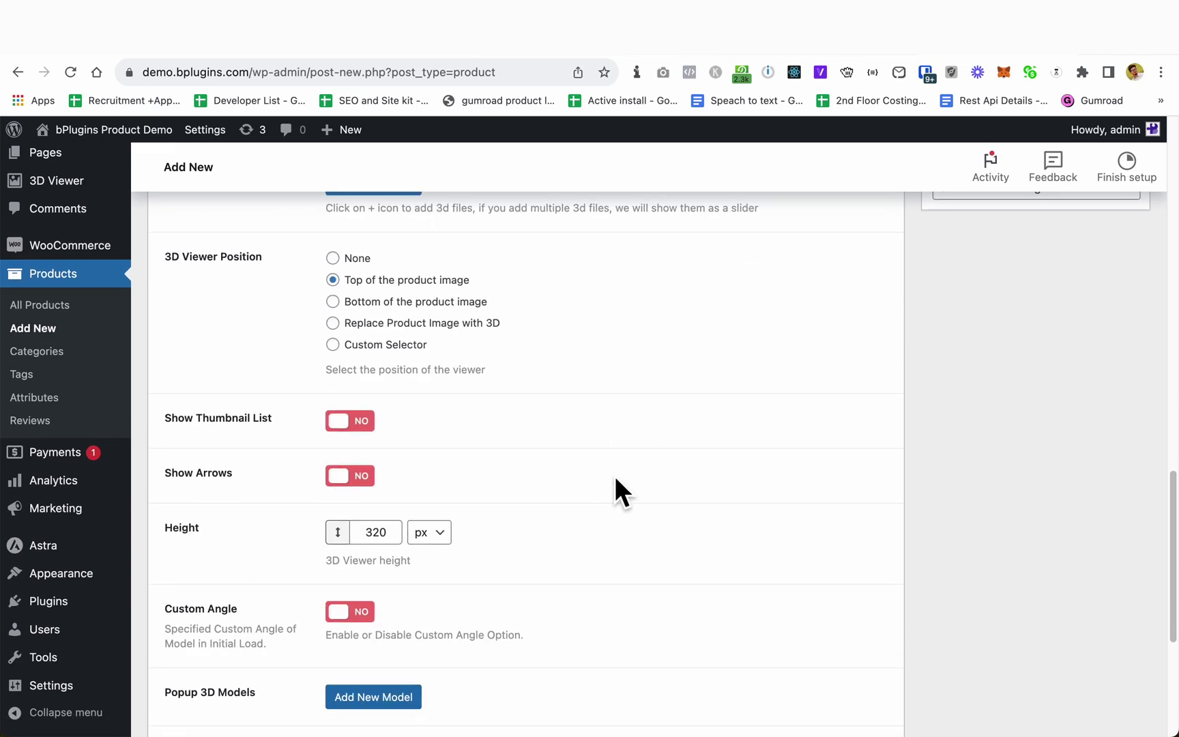
scroll(437, 437, "up", 3)
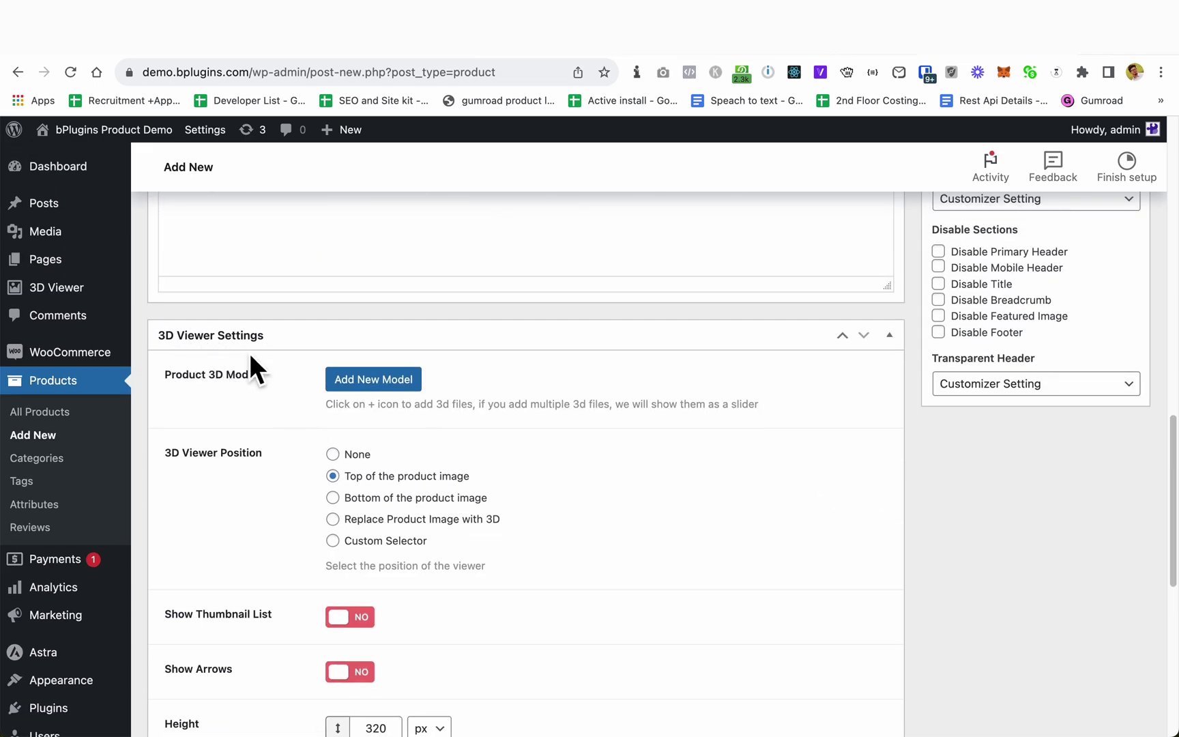
scroll(528, 466, "down", 8)
scroll(528, 481, "up", 7)
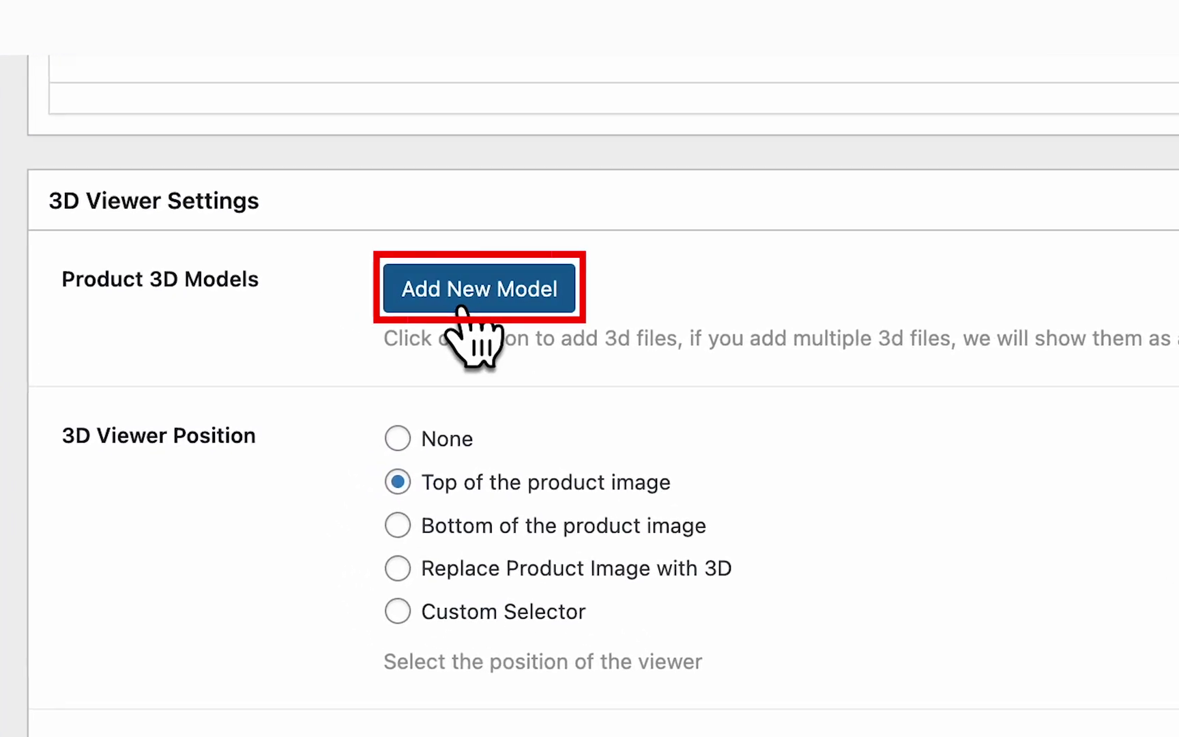
left_click(463, 310)
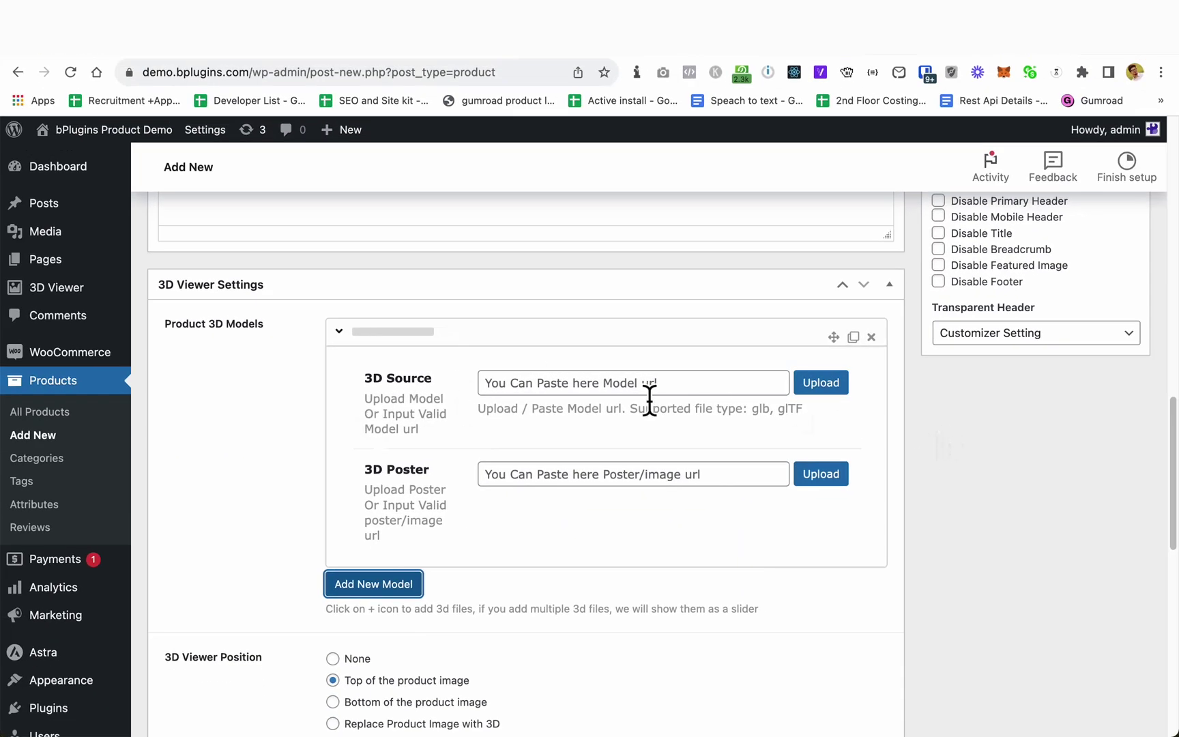
Upload shishkebab.glb from the 3d files folder as the model's 3D source
left_click(824, 384)
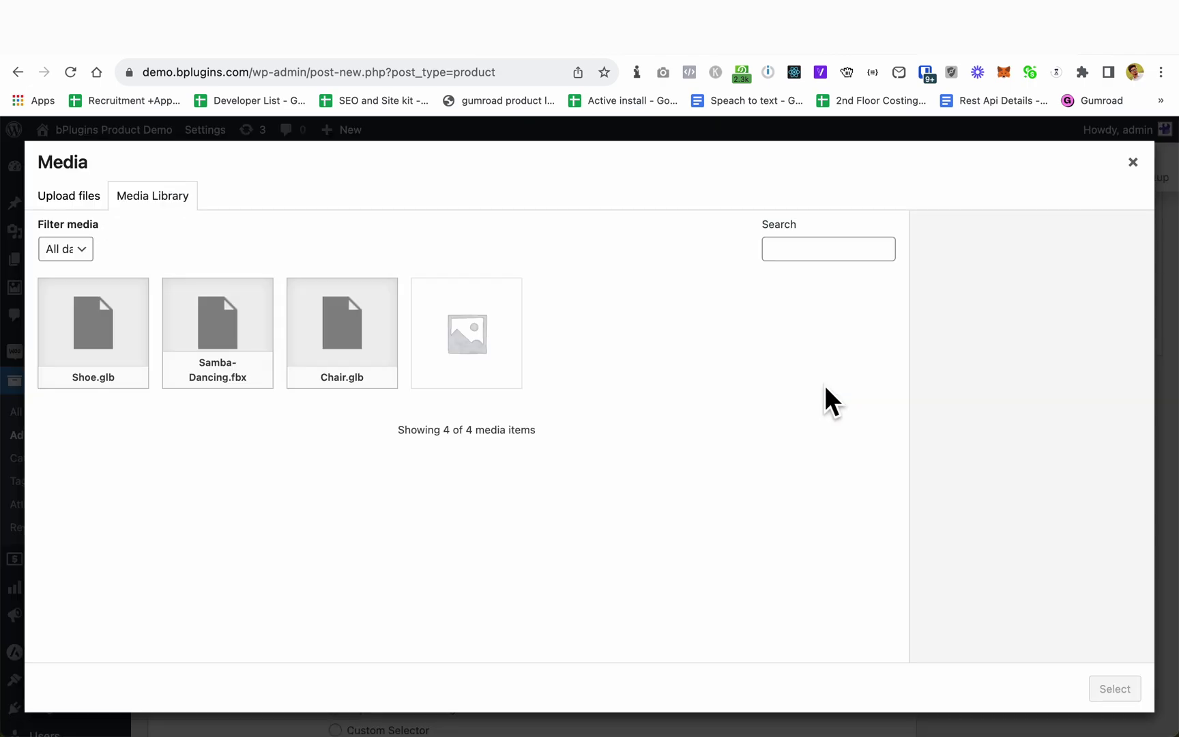
left_click(595, 443)
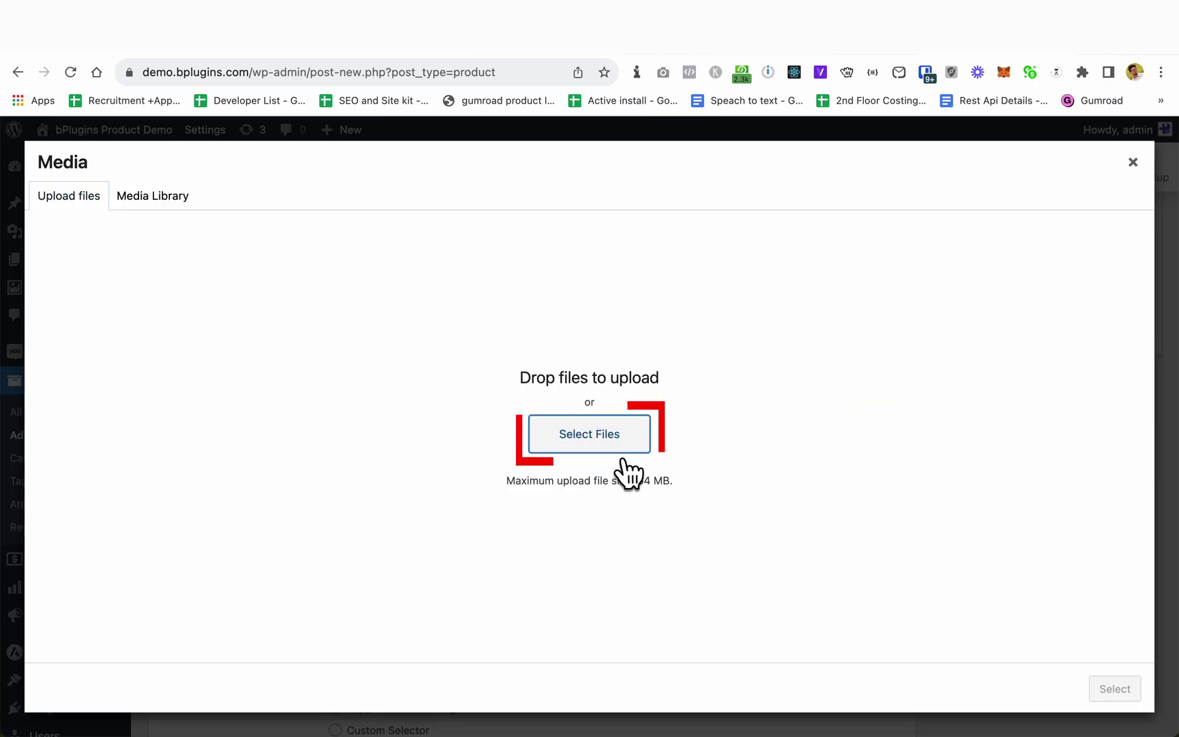
double_click(464, 380)
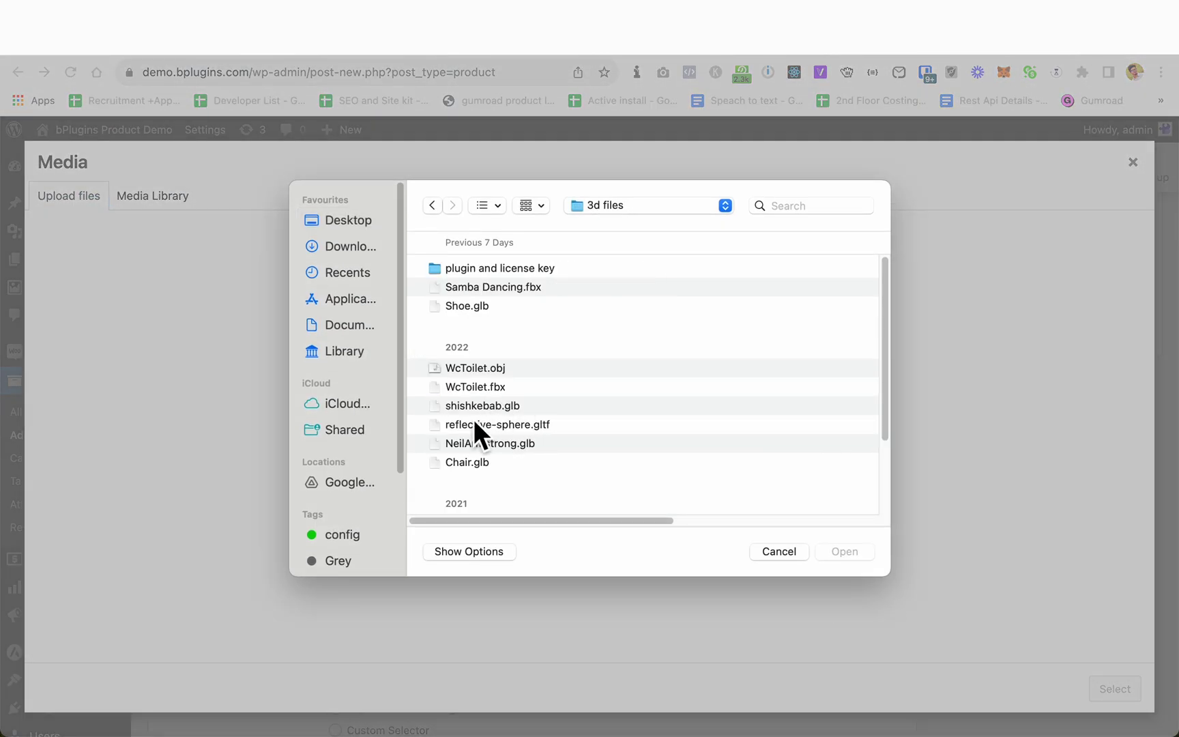
double_click(497, 407)
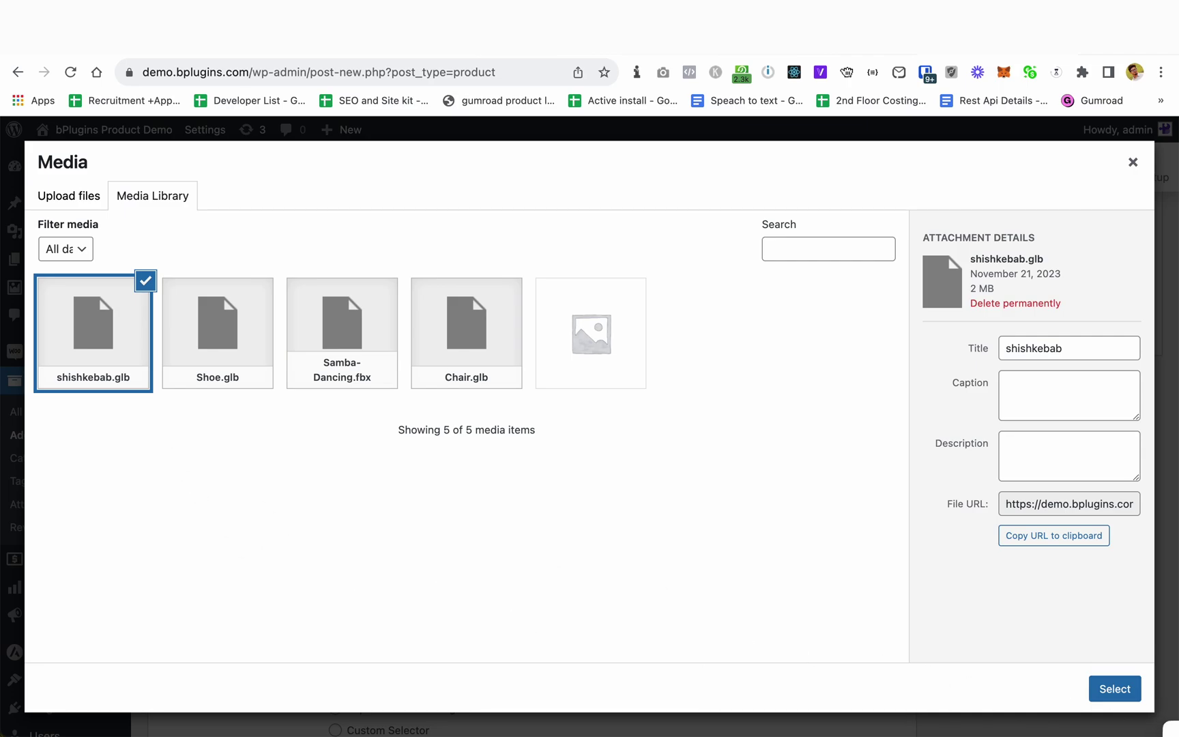
left_click(1107, 692)
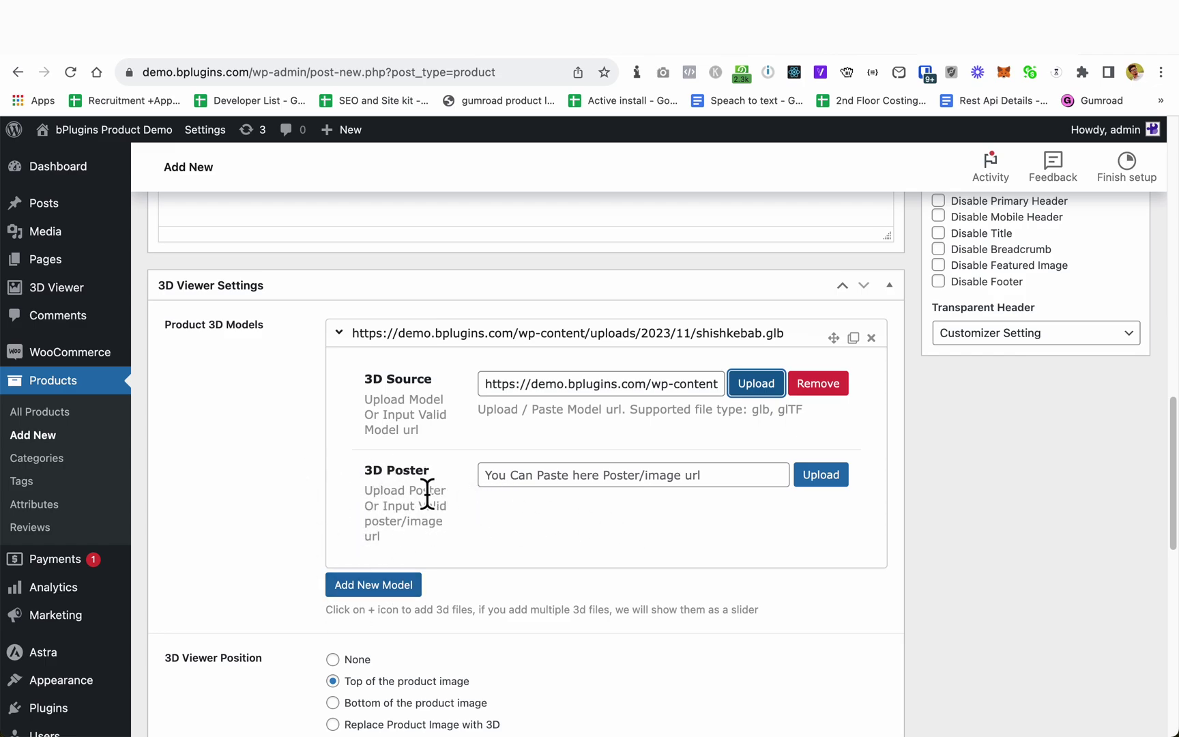
Set the 3D Viewer Position to 'Replace Product Image with 3D'
left_click(628, 482)
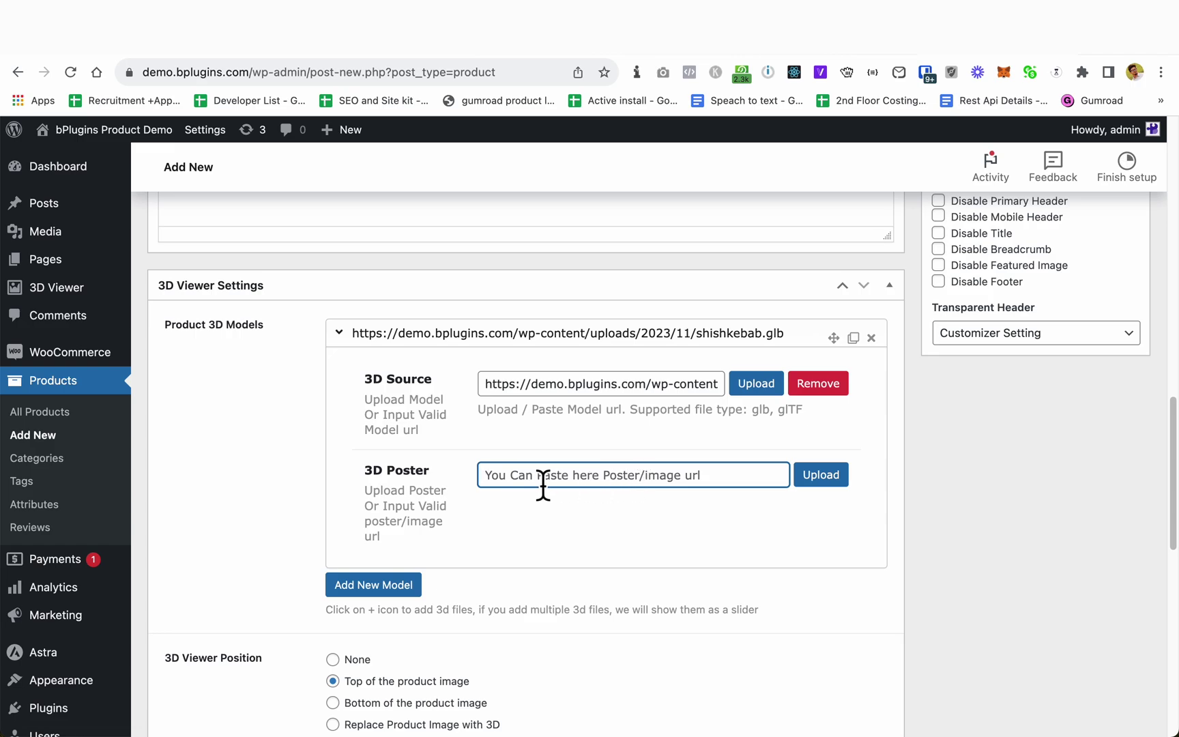
scroll(559, 485, "up", 10)
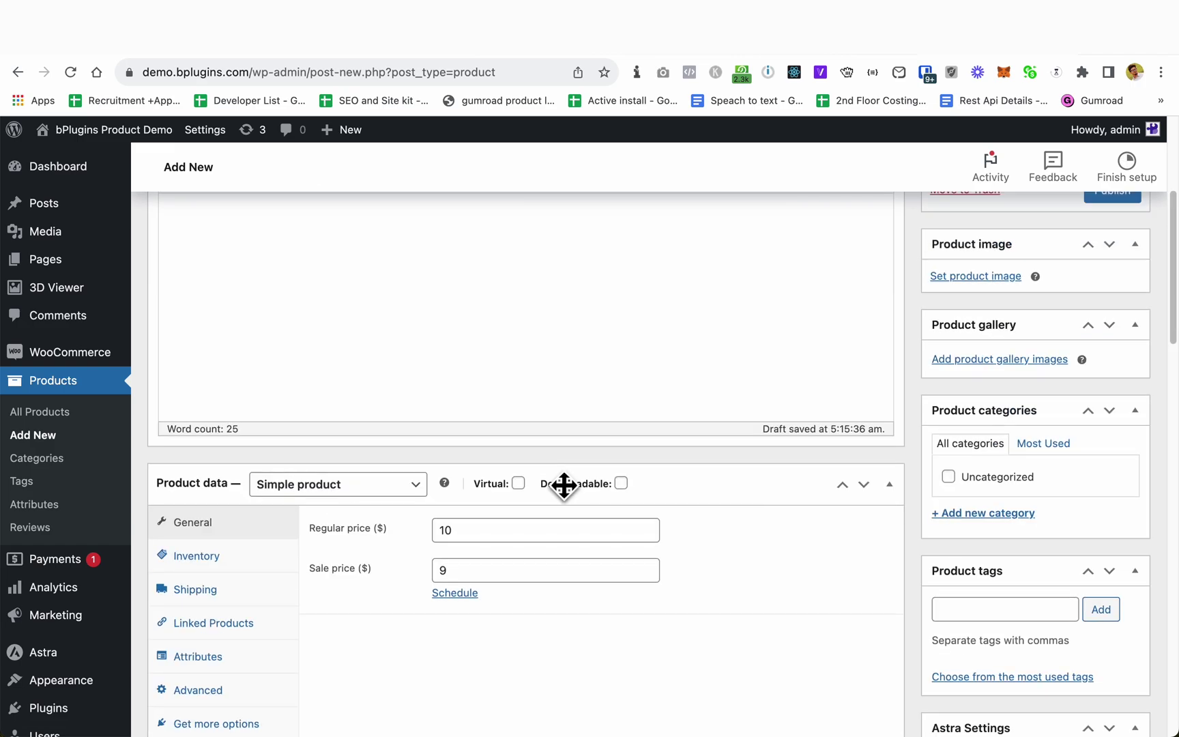
scroll(559, 485, "down", 10)
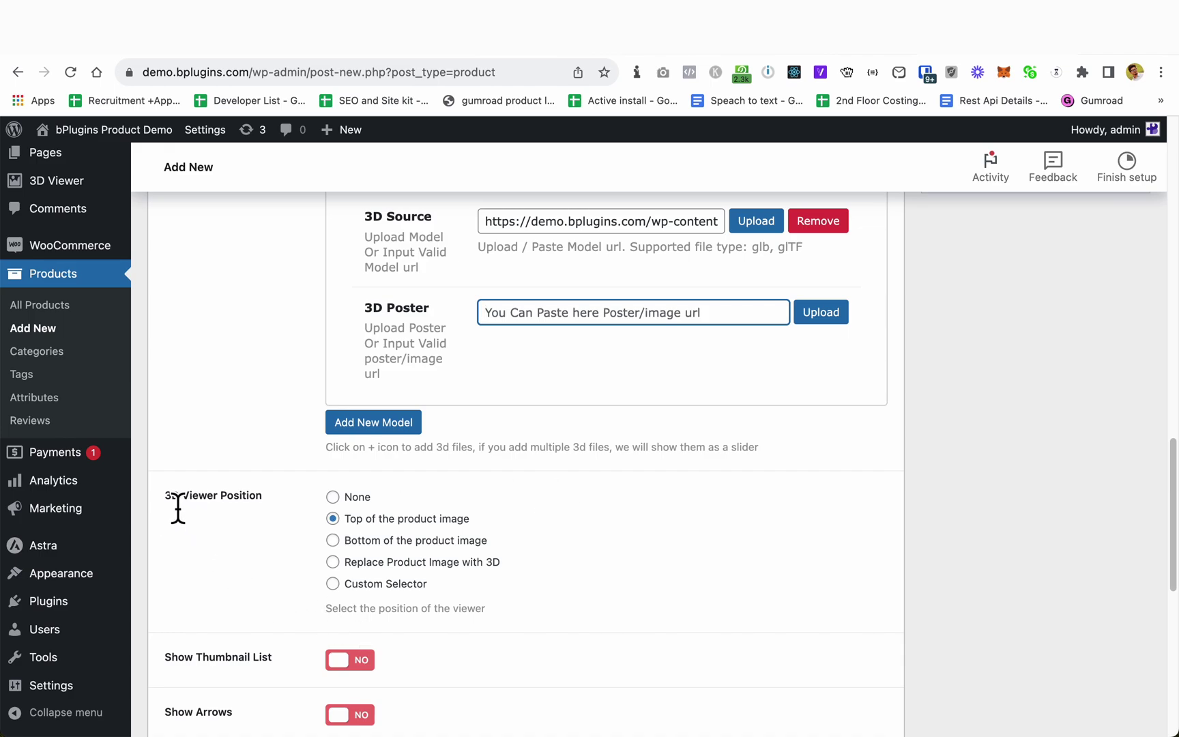
mouse_move(177, 509)
left_mouse_down()
mouse_move(262, 509)
mouse_move(176, 513)
left_mouse_up()
left_click(266, 505)
left_click(285, 546)
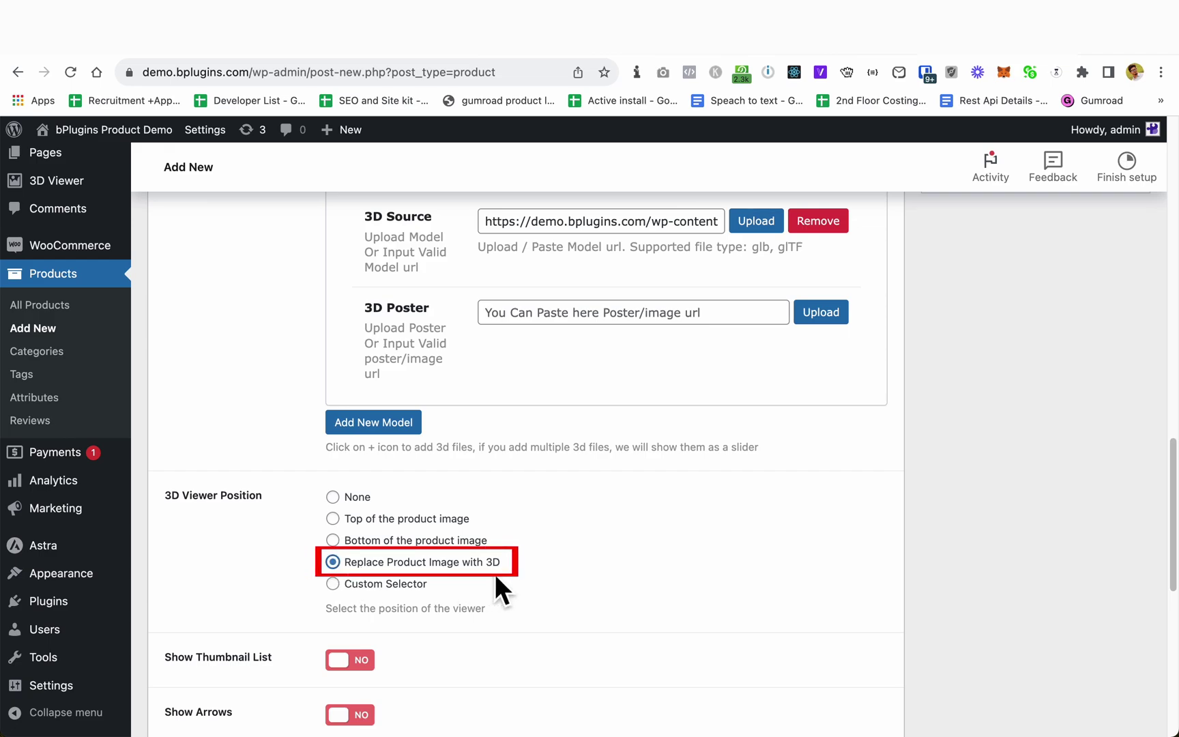
scroll(683, 580, "down", 1)
scroll(697, 585, "down", 5)
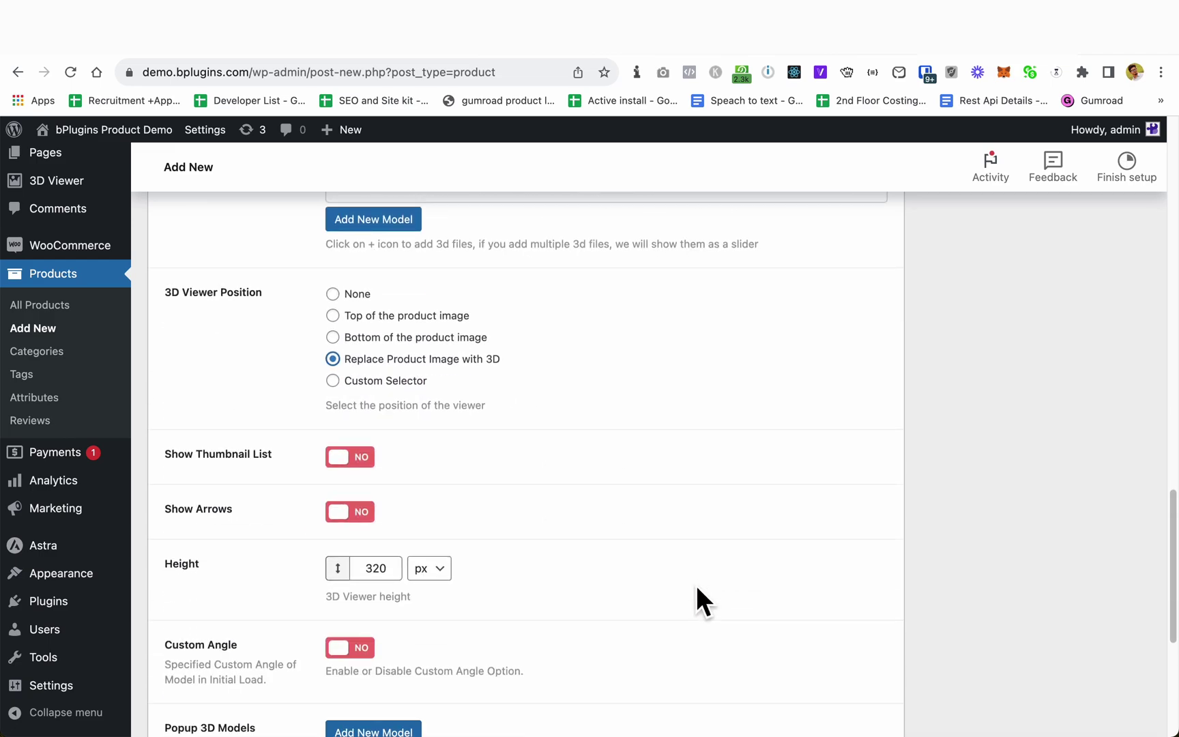
scroll(584, 550, "down", 6)
scroll(587, 550, "up", 15)
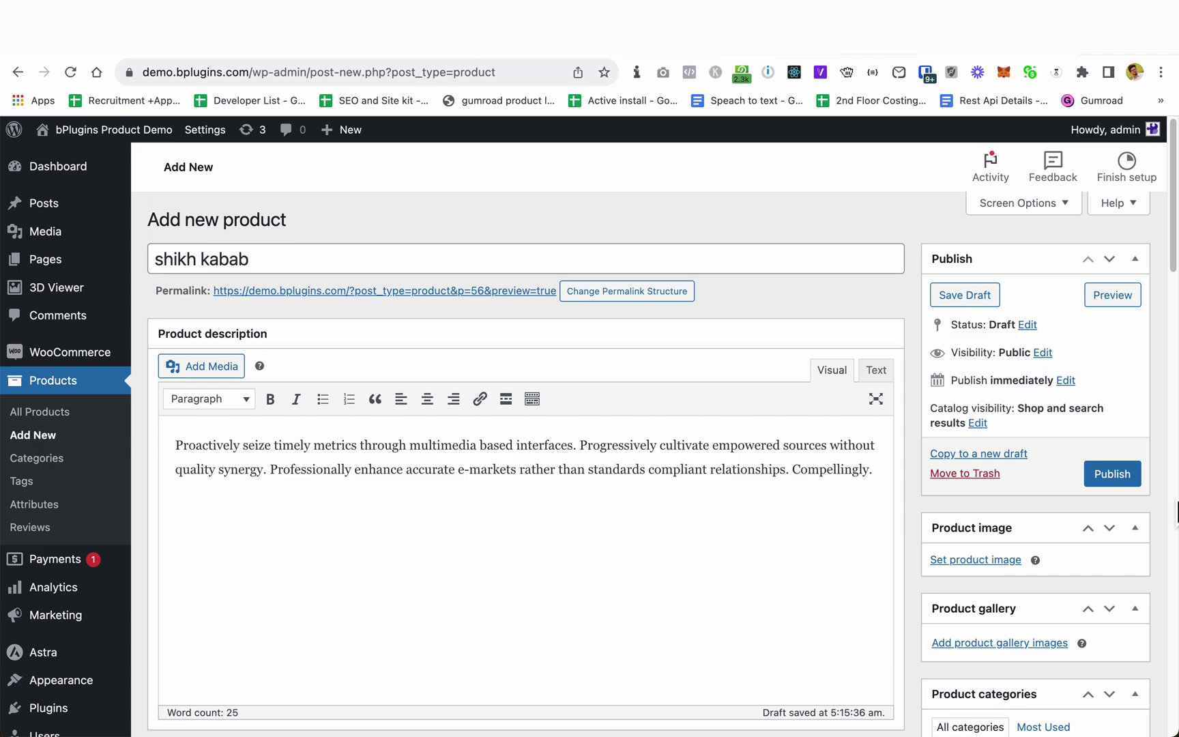
Publish shikh kabab, rotate its kabab model on the live page, and go back
left_click(1118, 478)
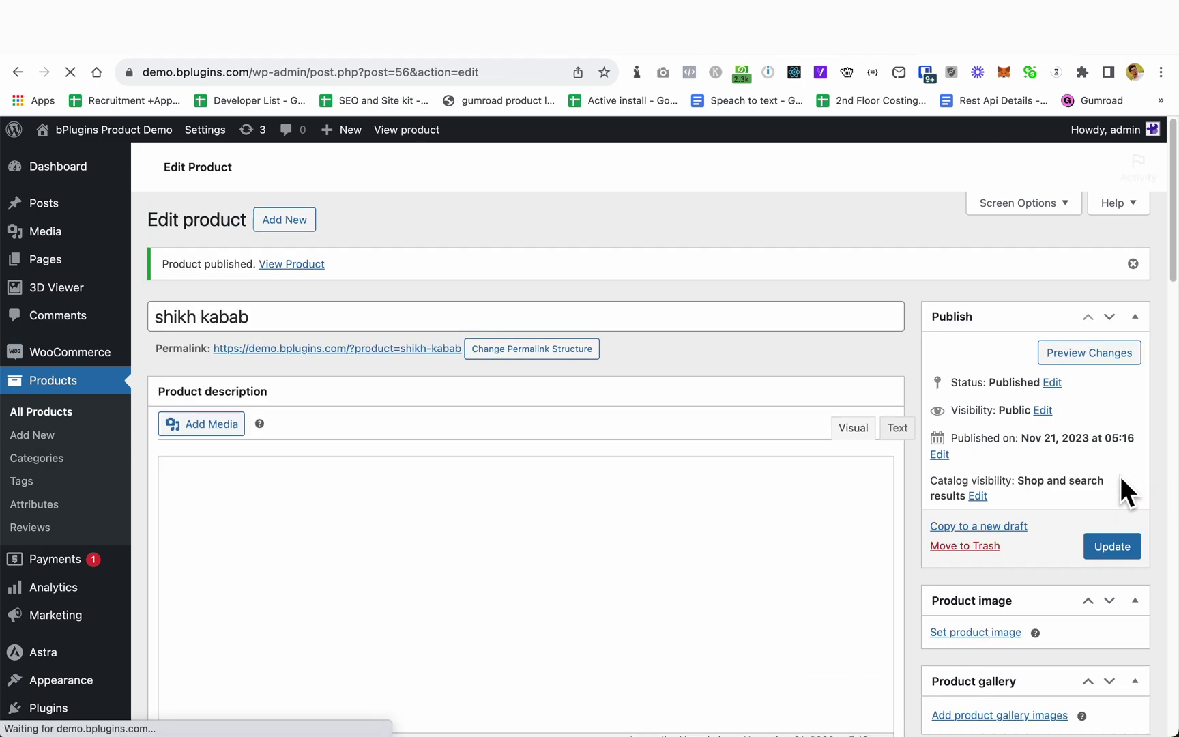
left_click(281, 265)
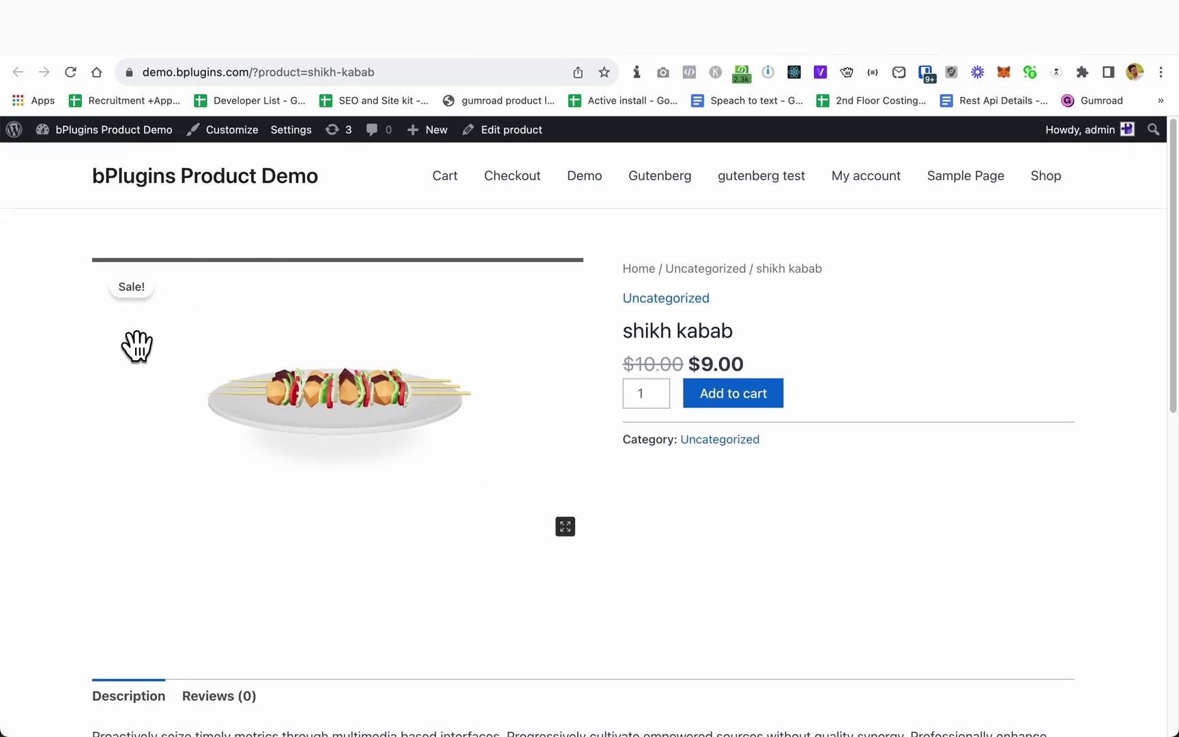
left_click_drag(403, 387, 366, 522)
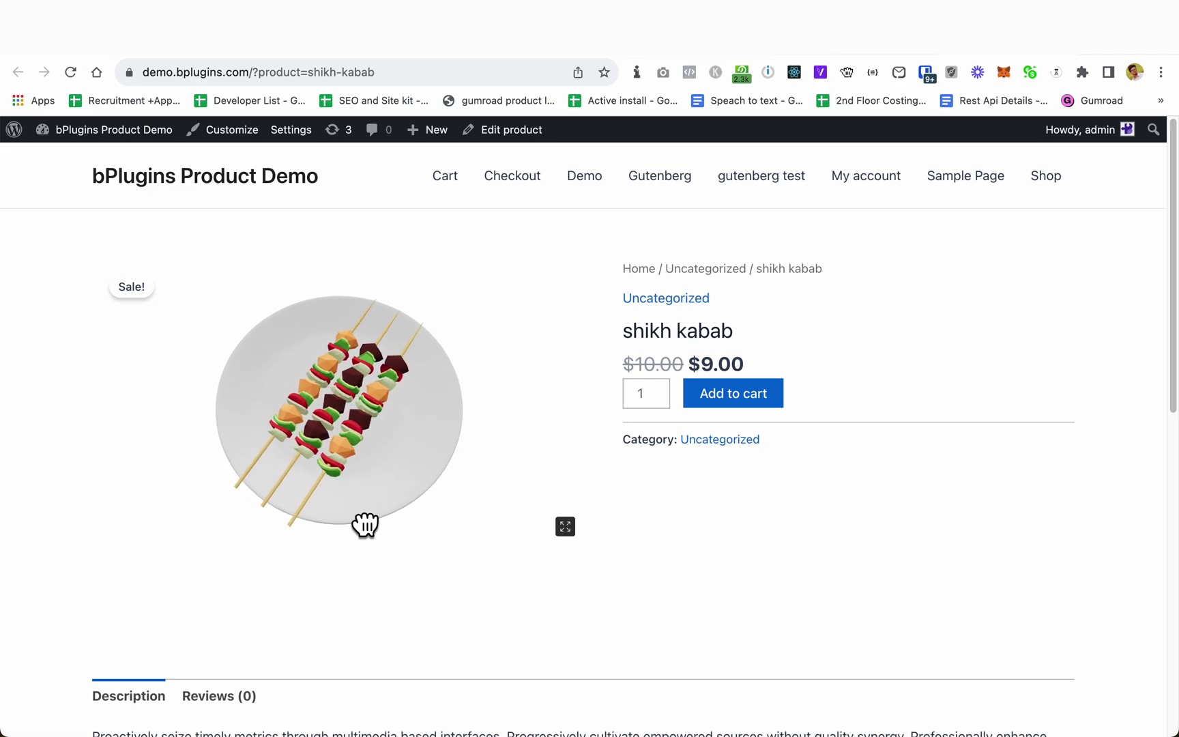
scroll(366, 464, "up", 5)
scroll(358, 435, "down", 5)
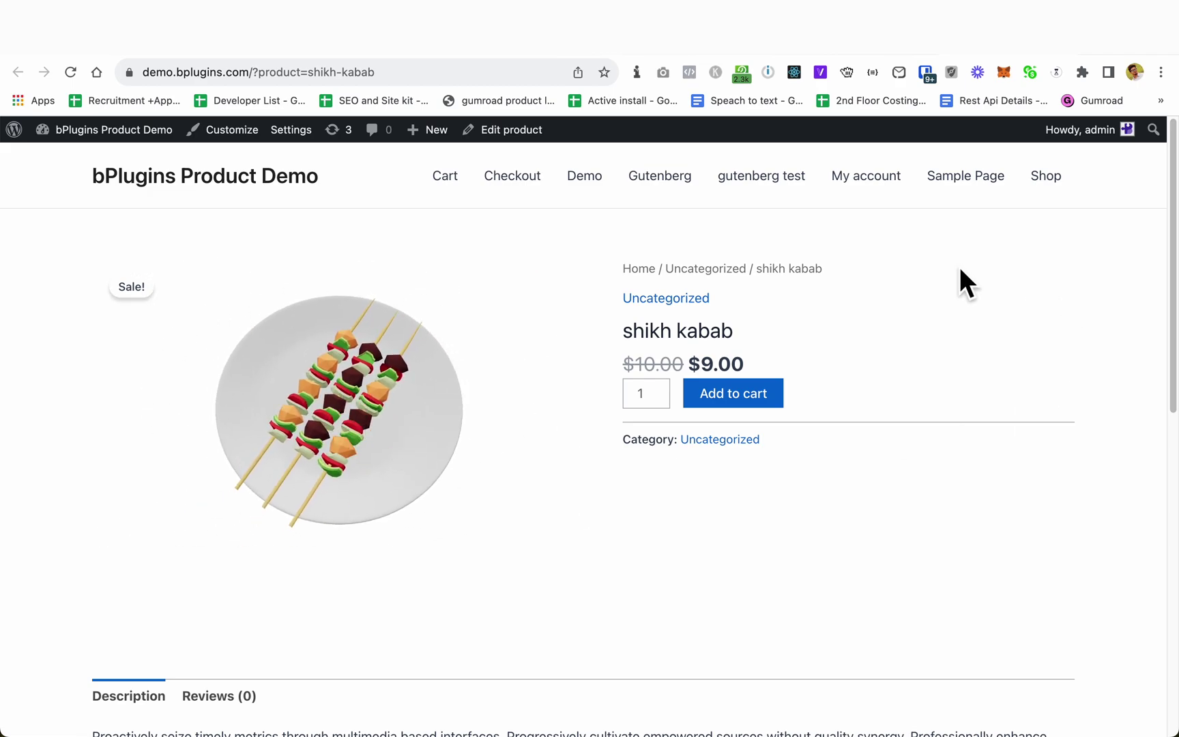
mouse_move(392, 442)
left_mouse_down()
mouse_move(350, 405)
mouse_move(400, 425)
left_mouse_up()
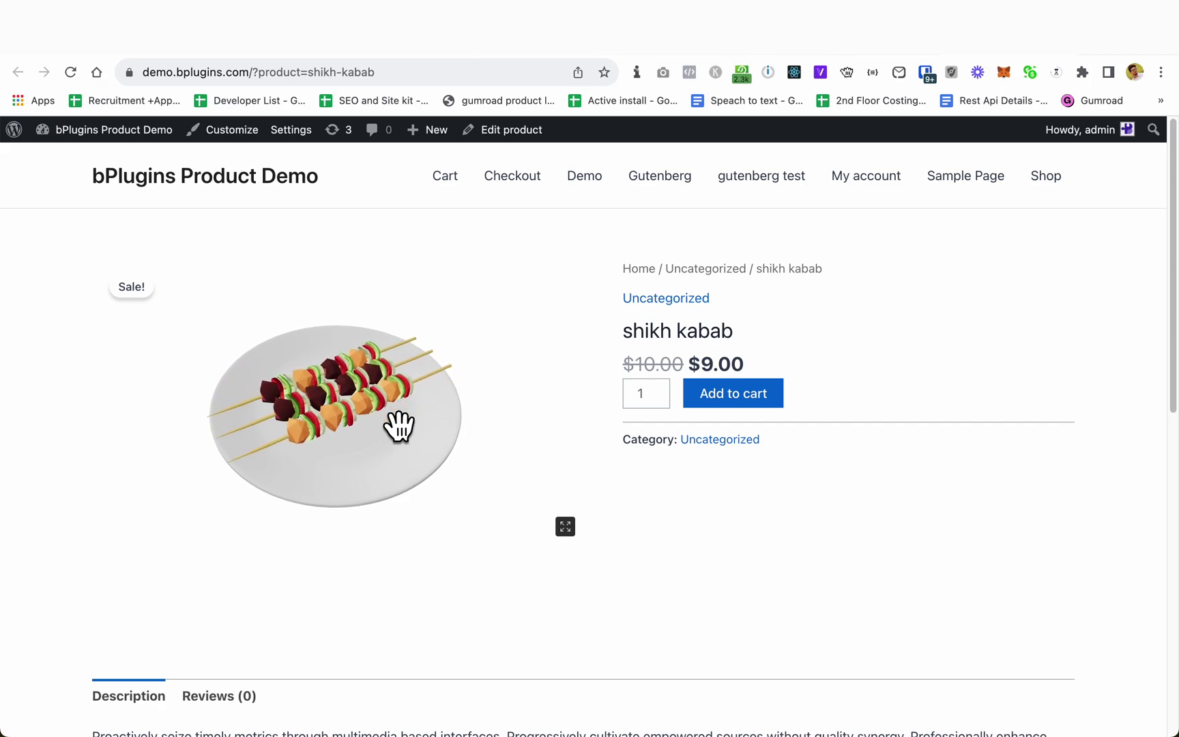
left_click(18, 72)
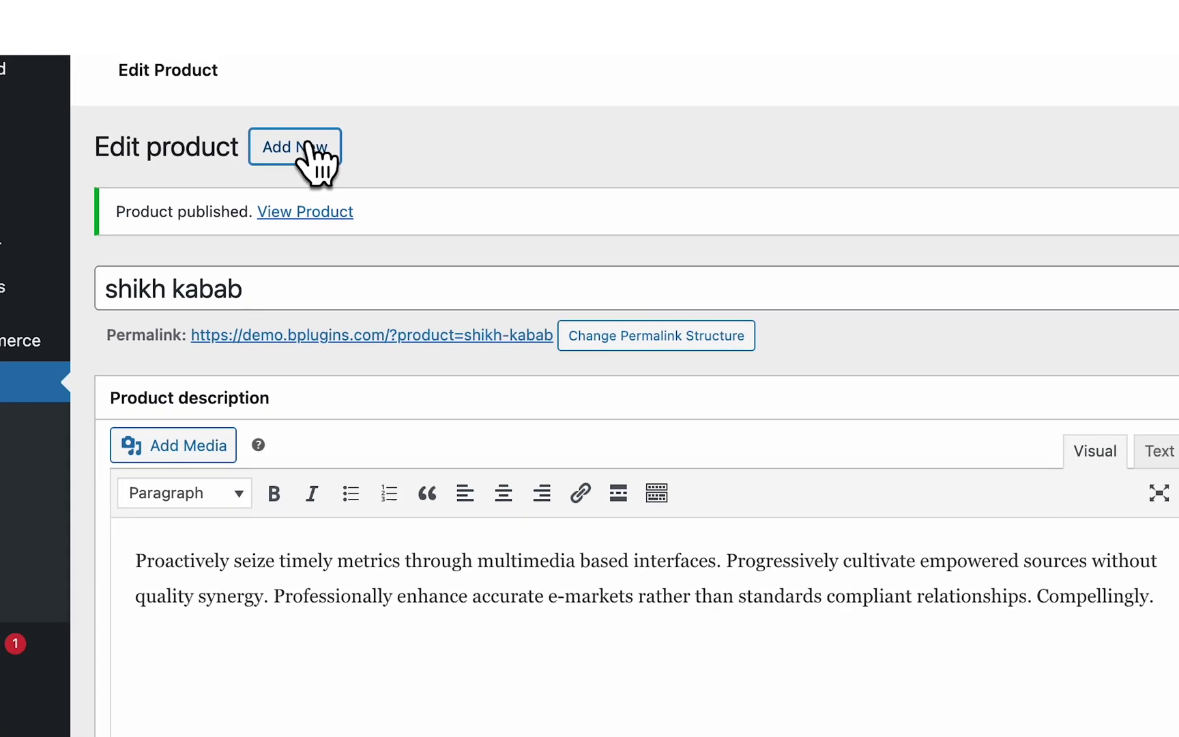
Start a new product named '3d model with gallery'
left_click(320, 62)
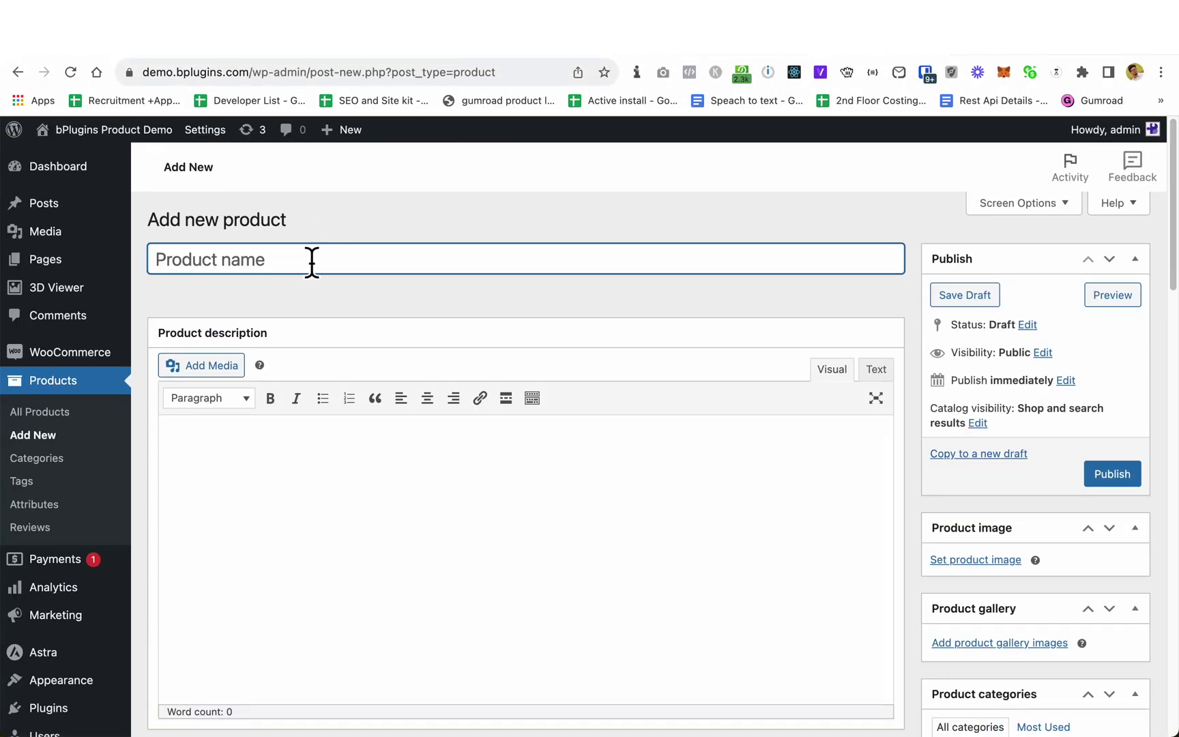
type("3d model with gallery")
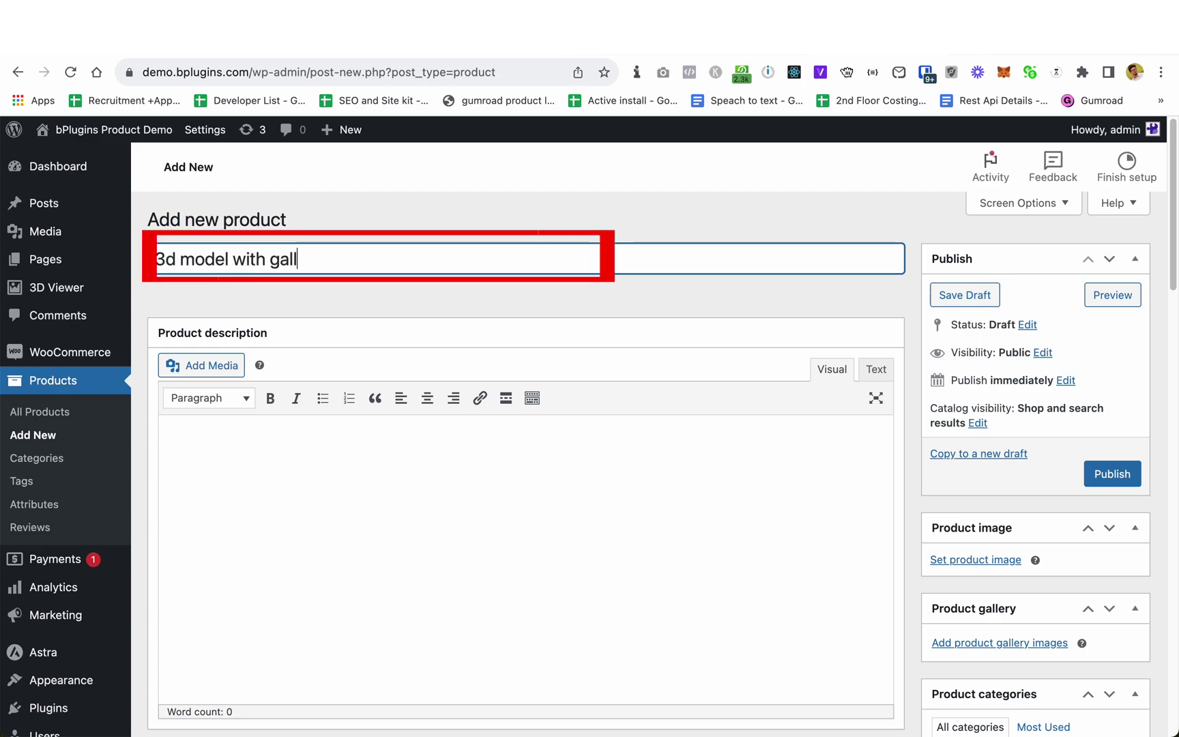
left_click(292, 508)
scroll(296, 529, "down", 3)
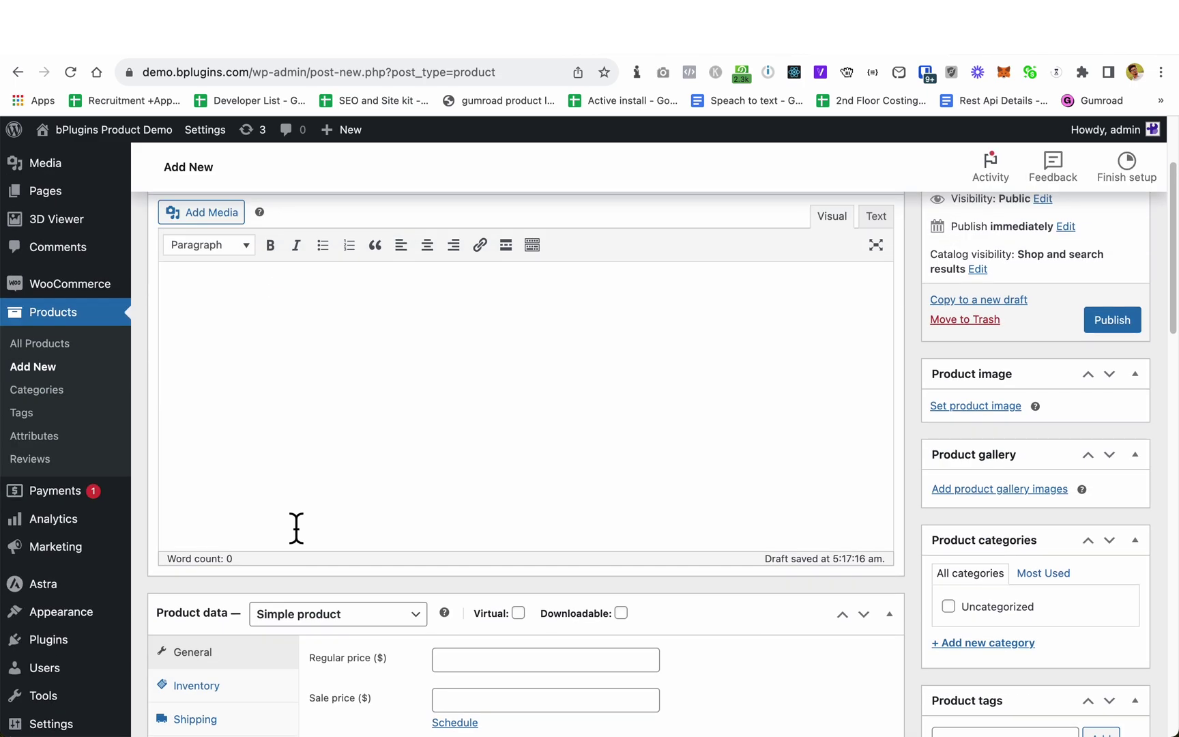
scroll(287, 543, "down", 2)
Set the regular price to 10 and the sale price to 5
left_click(474, 527)
type("10")
scroll(486, 545, "down", 1)
left_click(482, 524)
type("5")
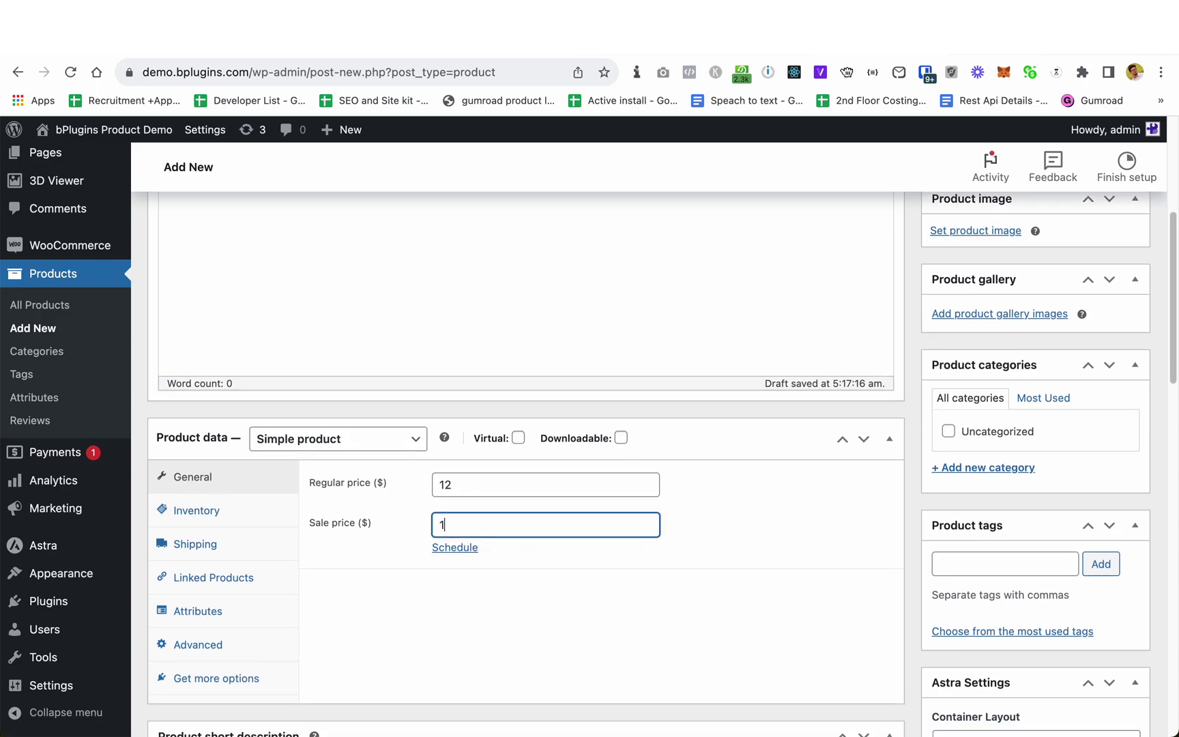
scroll(471, 546, "down", 6)
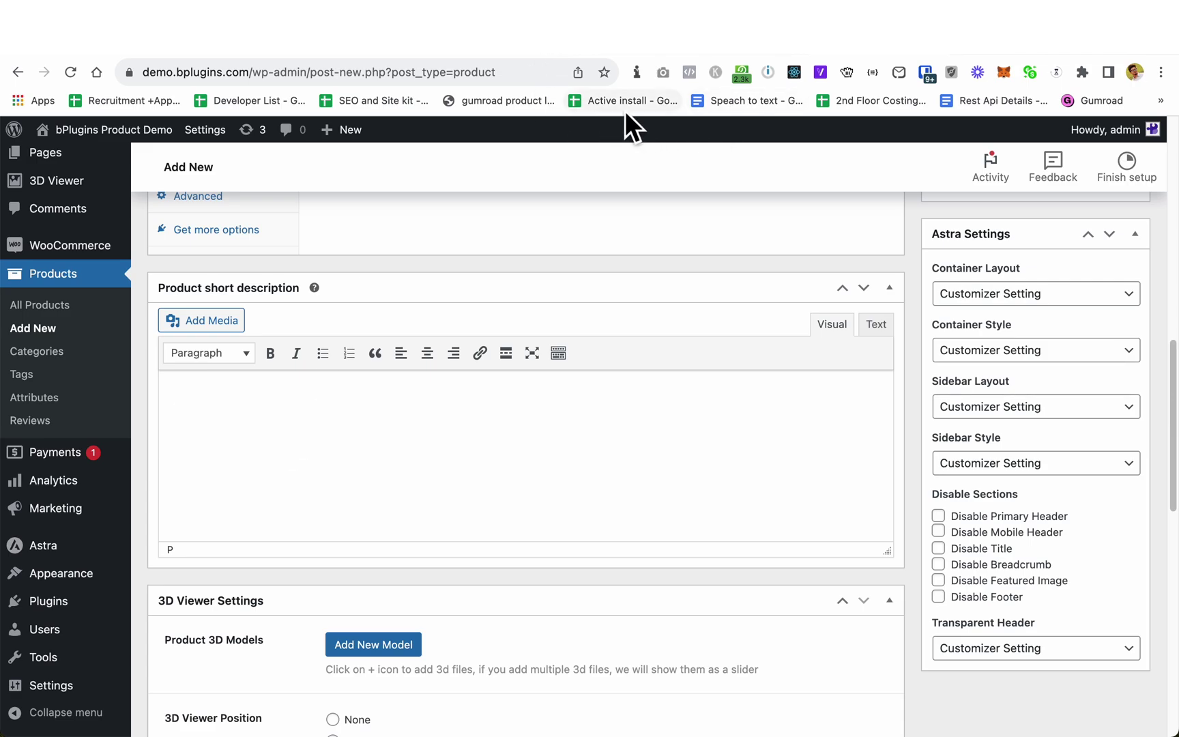
Paste generated placeholder text into the Product short description
left_click(636, 74)
left_click(412, 240)
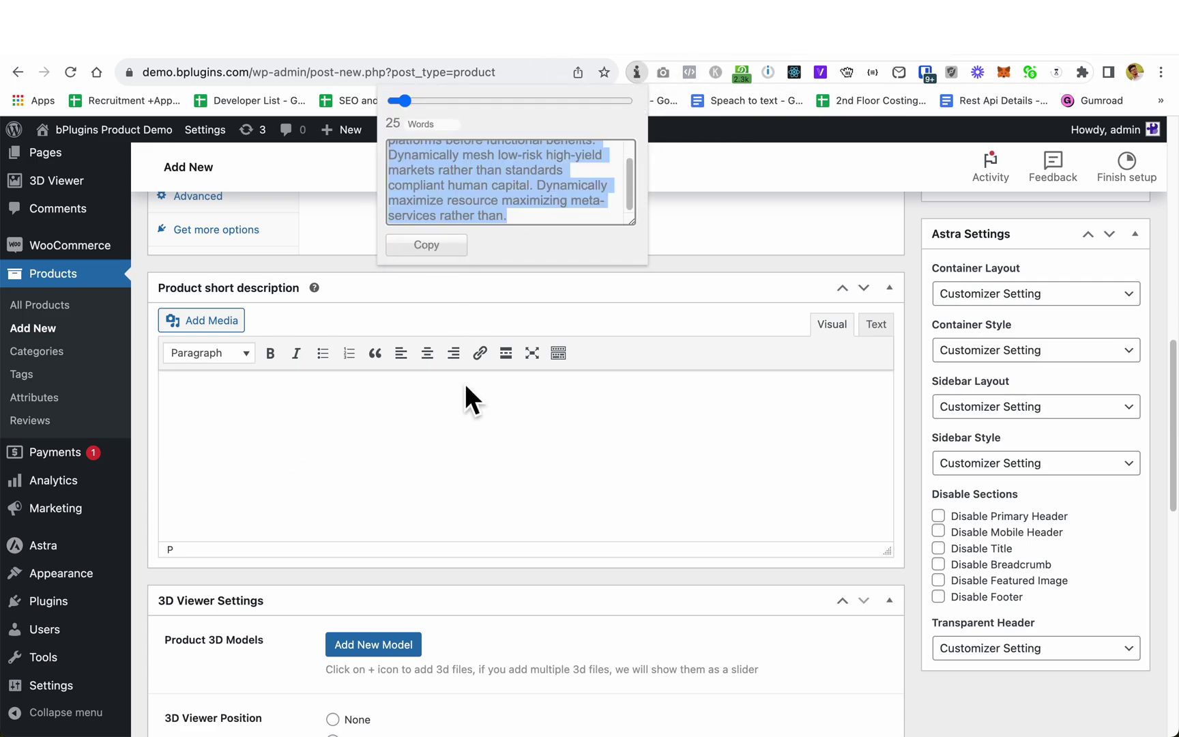
left_click(346, 437)
key("cmd+v")
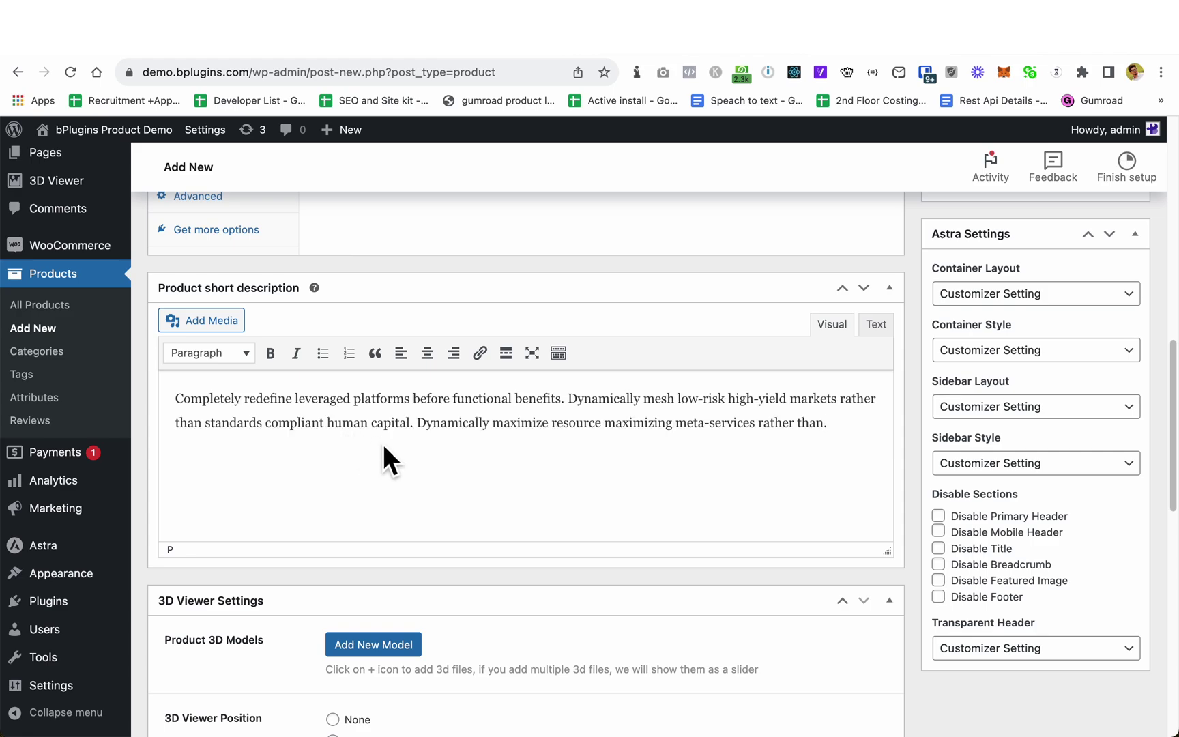
scroll(491, 478, "down", 7)
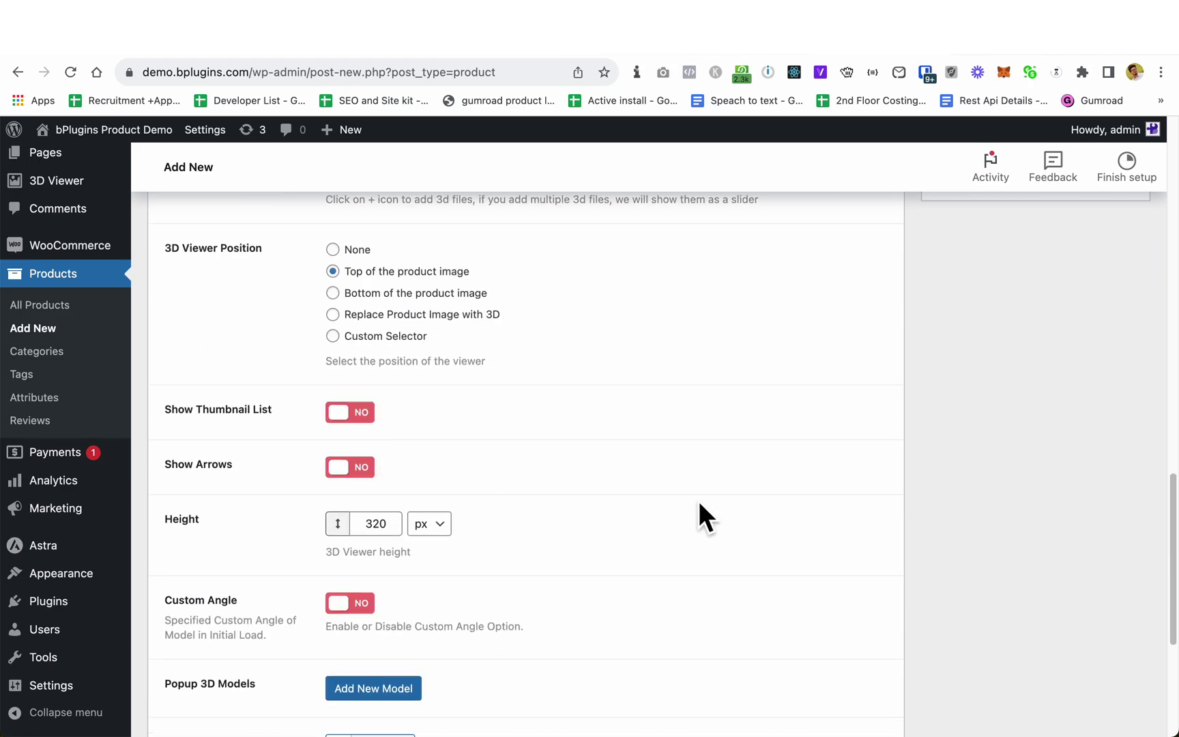
scroll(666, 539, "up", 5)
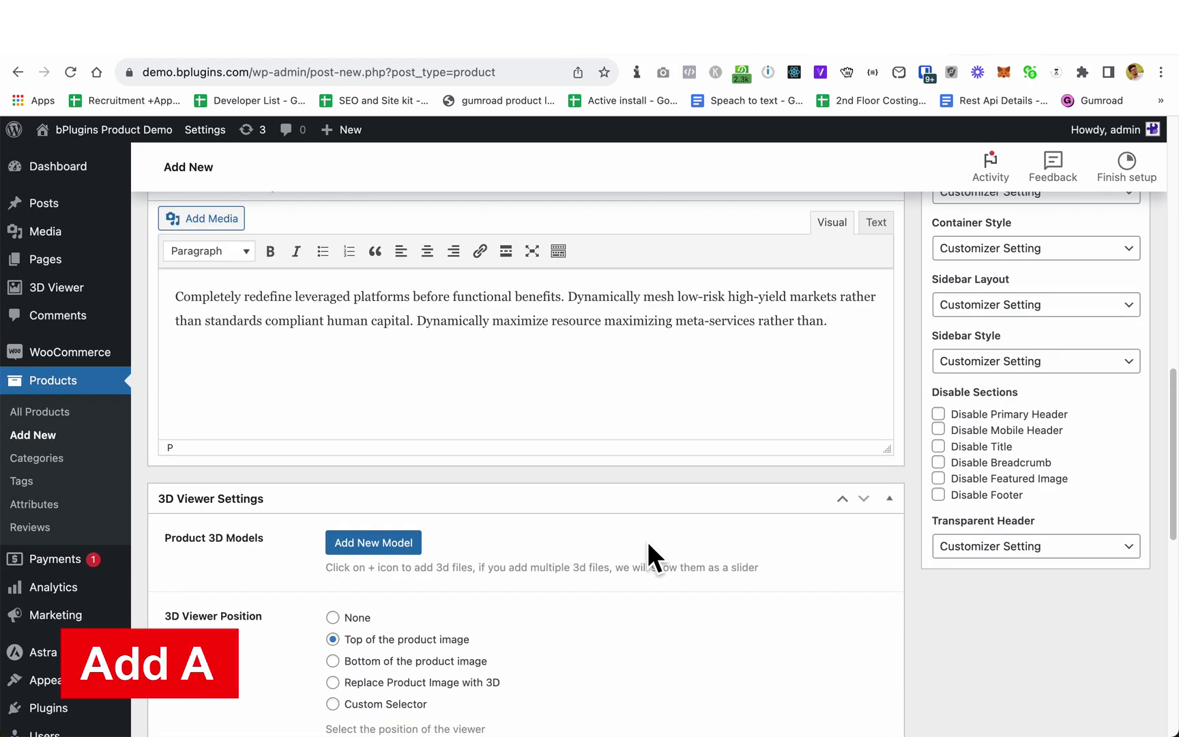
Add a first model entry using Shoe.glb from the Media Library
scroll(580, 566, "down", 3)
left_click(374, 349)
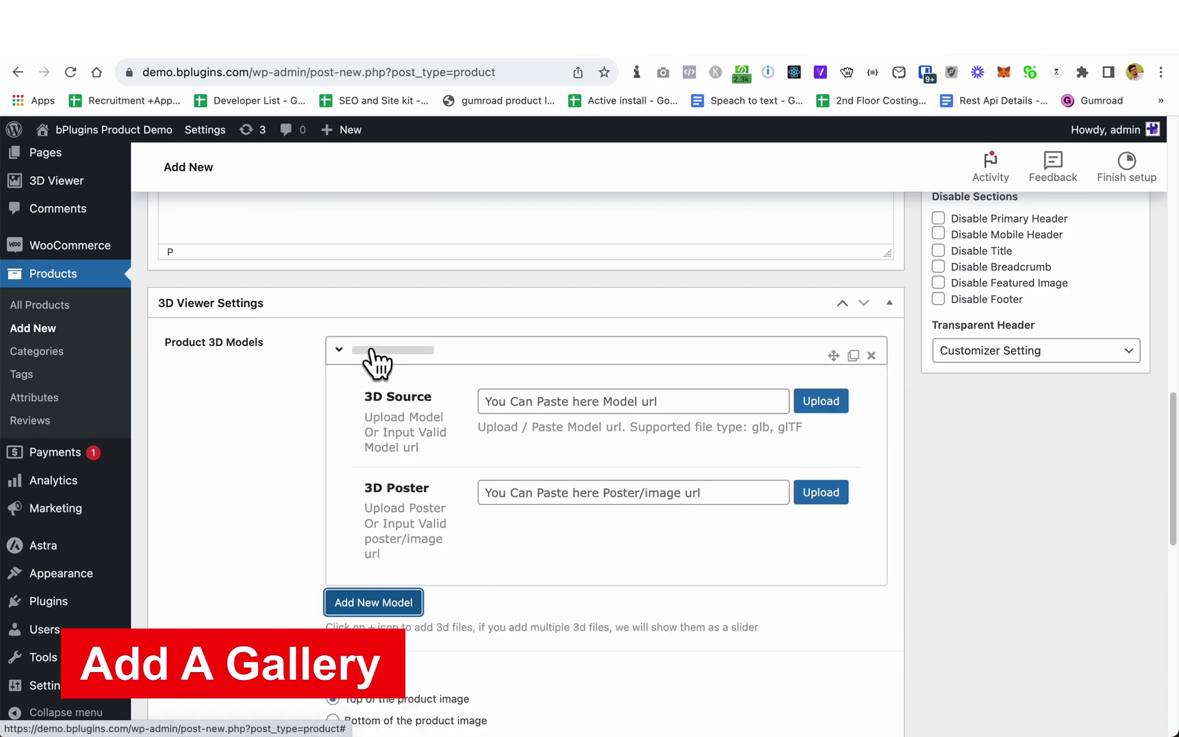
left_click(821, 406)
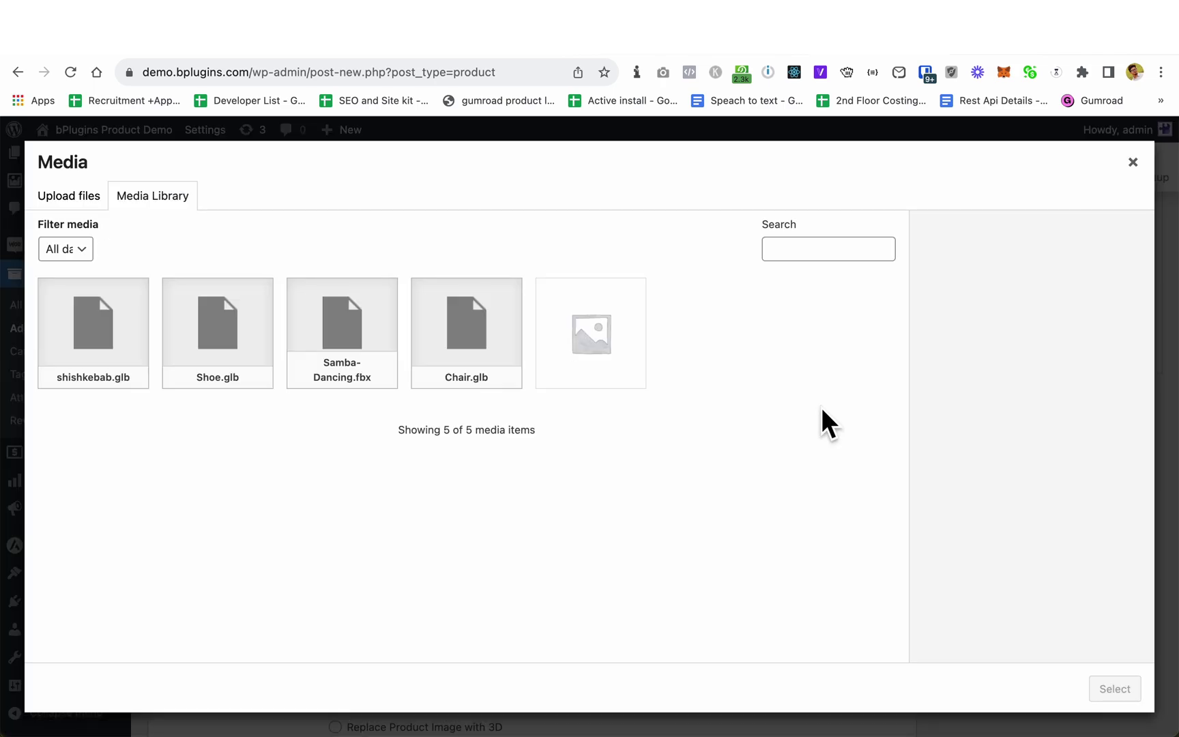
left_click(81, 355)
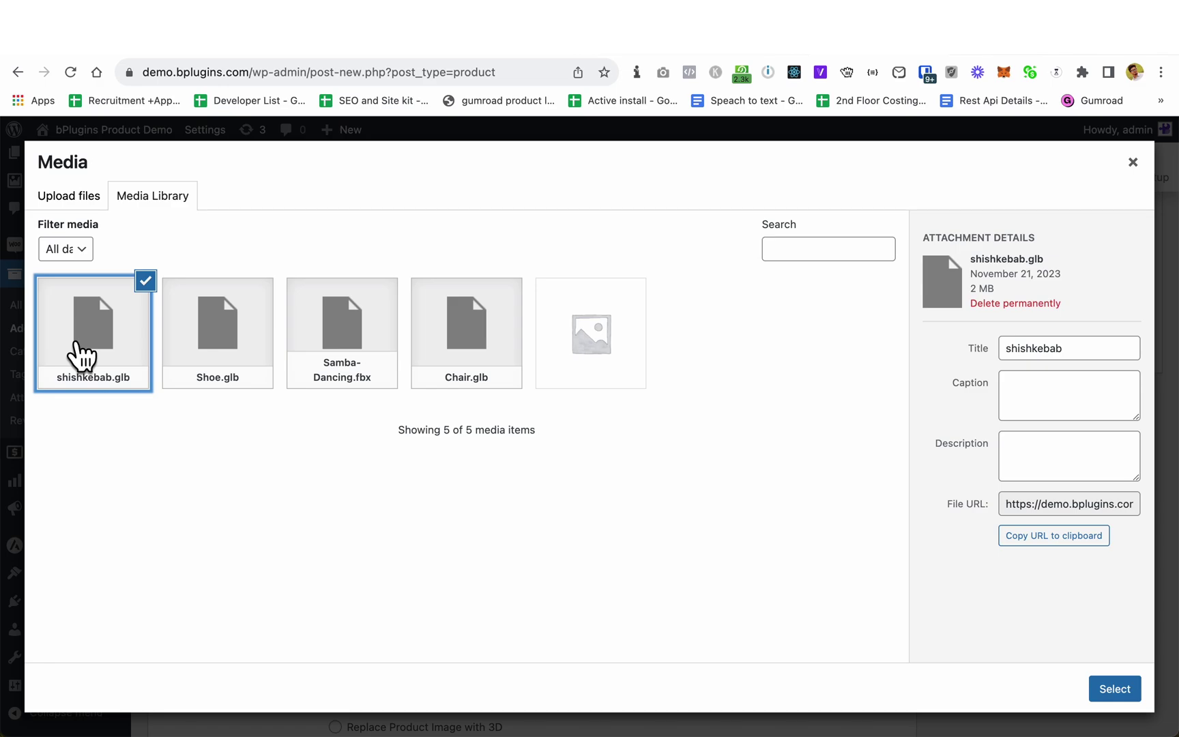
left_click(214, 360)
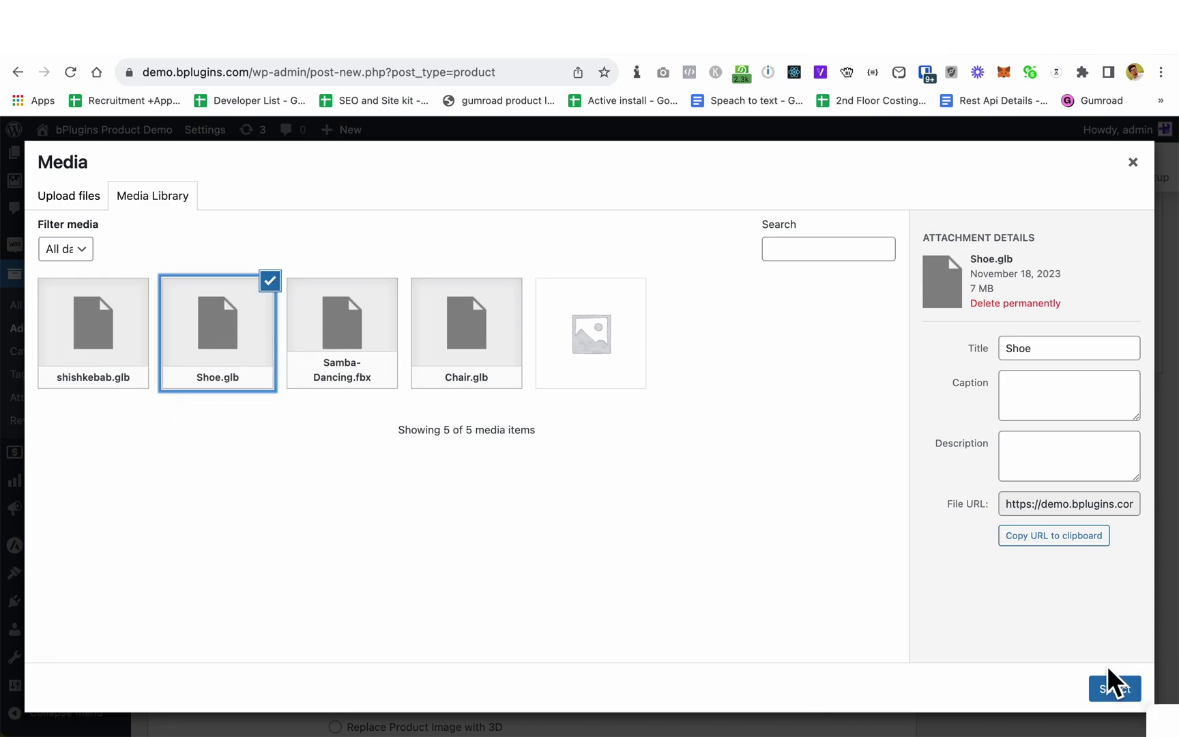
left_click(1113, 688)
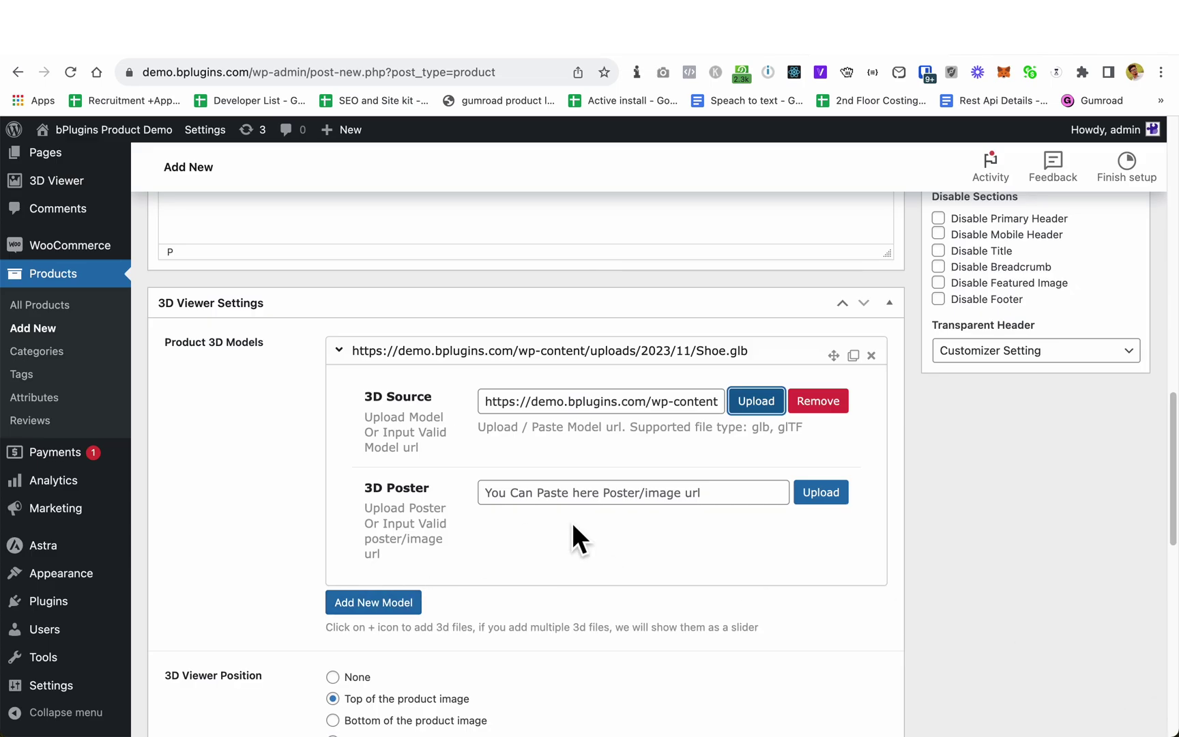
scroll(478, 560, "down", 1)
Add a second model entry using Chair.glb
left_click(337, 570)
scroll(389, 584, "down", 5)
scroll(816, 478, "up", 5)
left_click(821, 421)
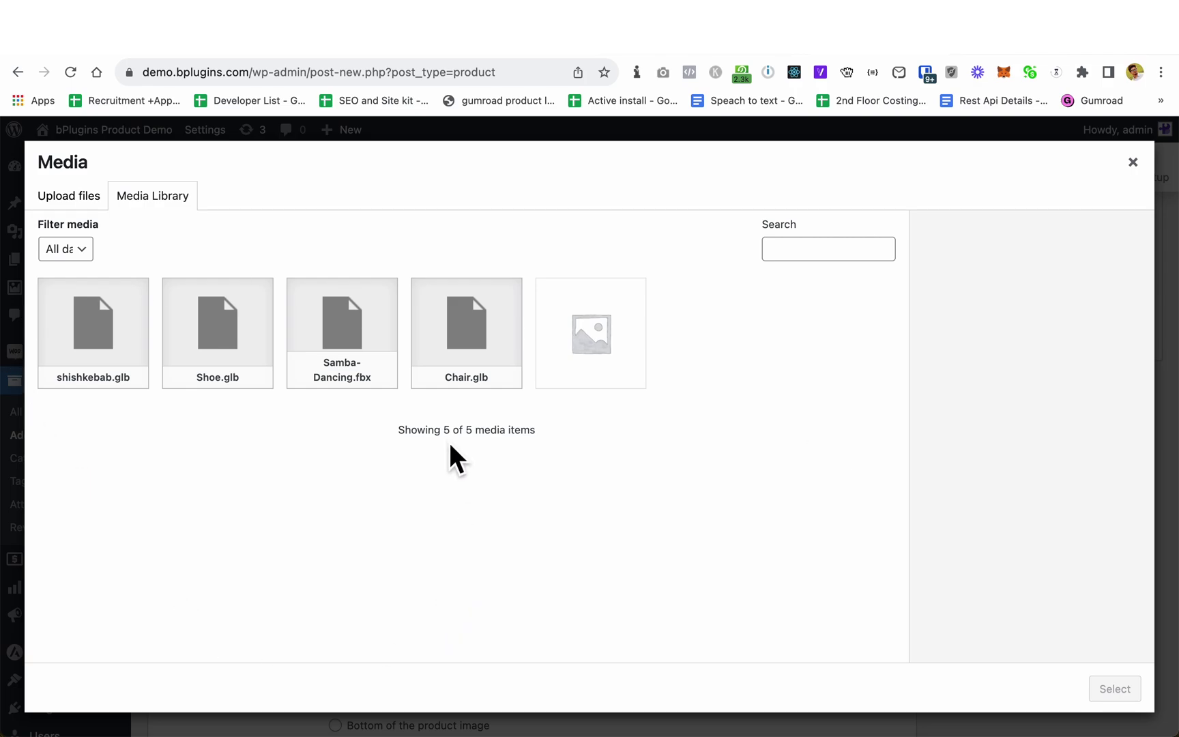
left_click(481, 346)
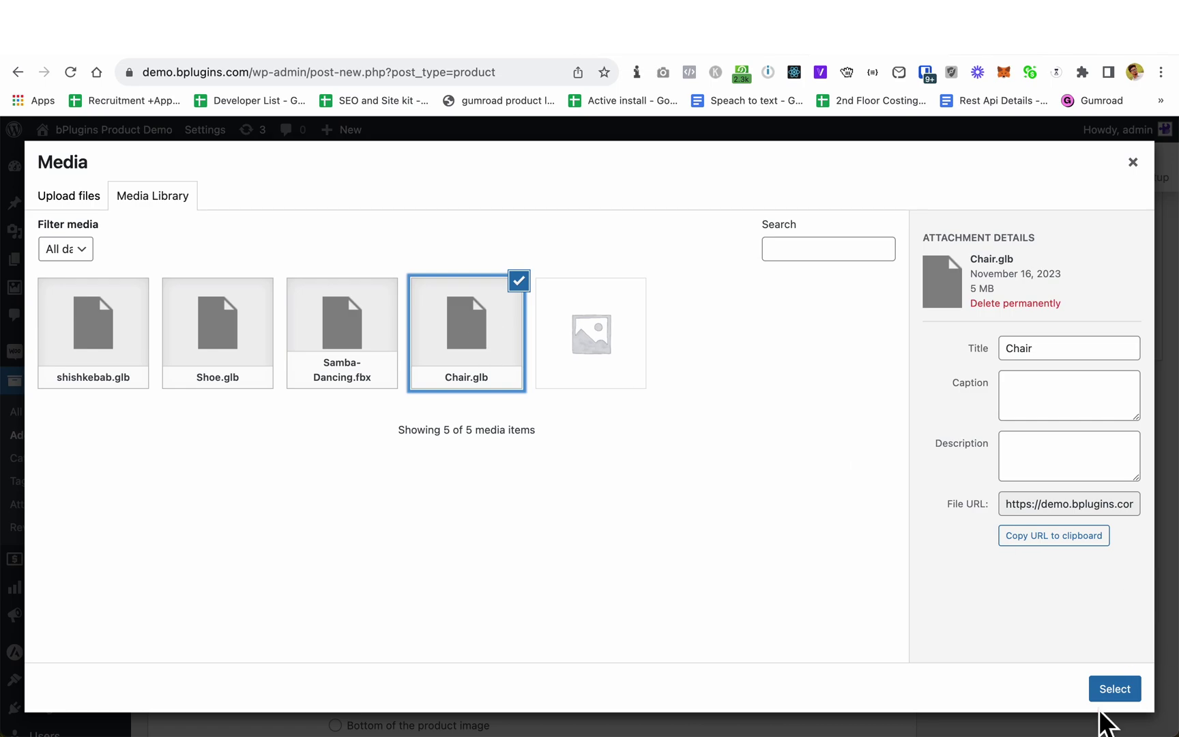
left_click(1115, 694)
scroll(526, 539, "down", 3)
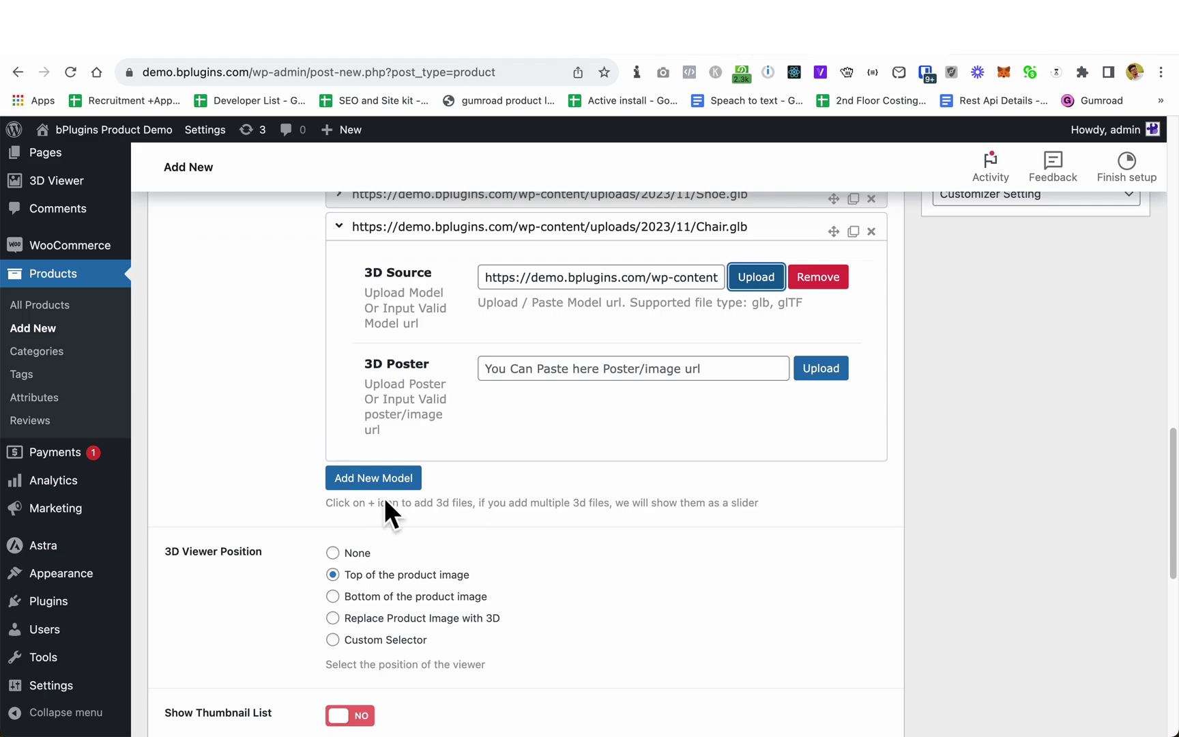
Add a third model entry using Samba-Dancing.fbx
left_click(379, 481)
left_click(834, 314)
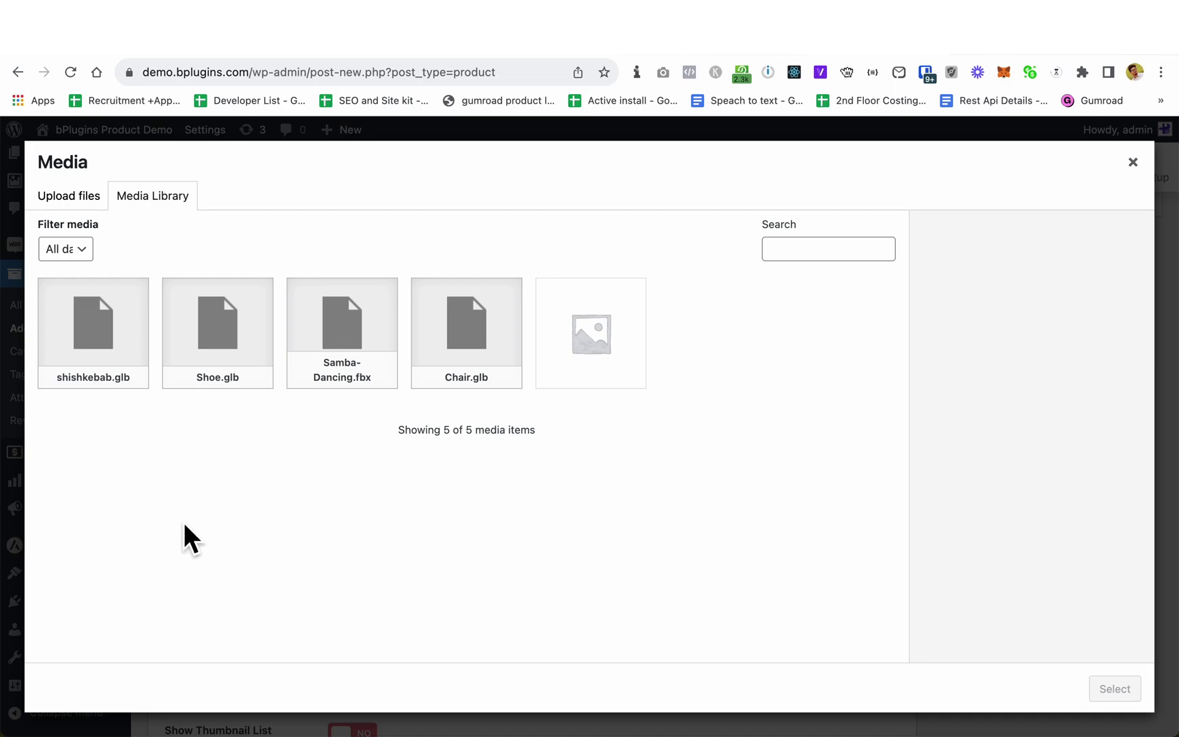
left_click(342, 341)
left_click(1115, 688)
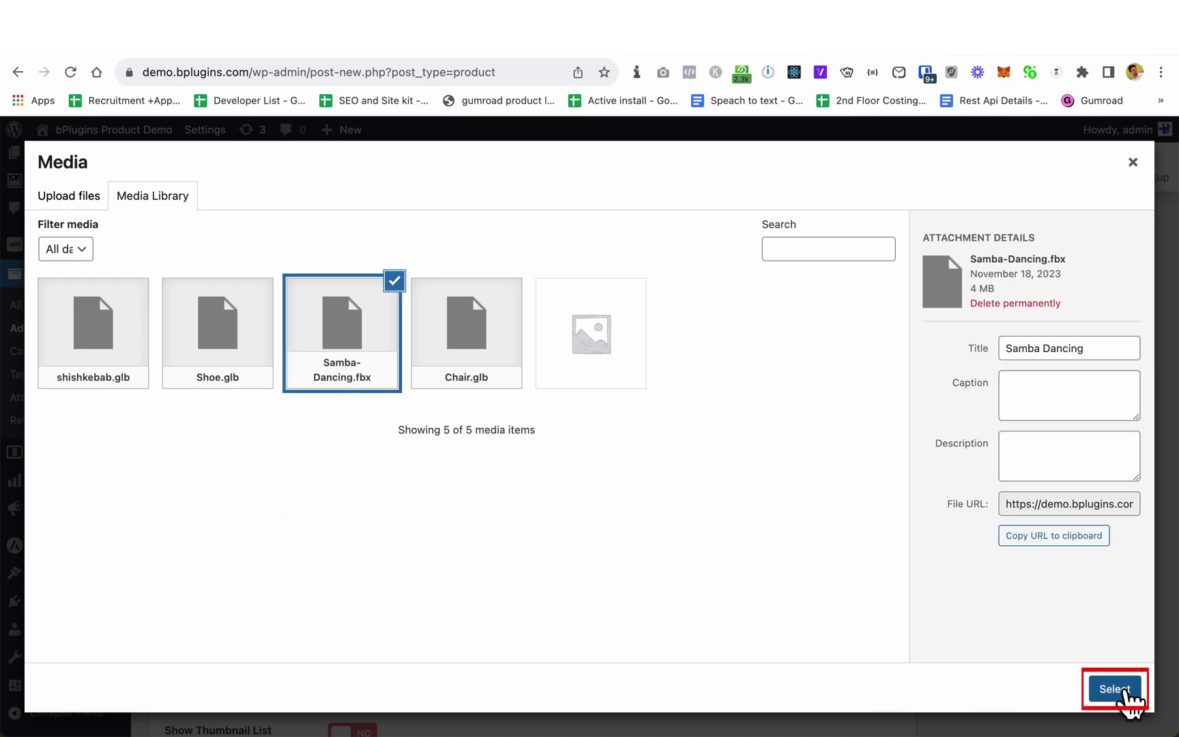
scroll(573, 556, "up", 5)
scroll(545, 573, "down", 5)
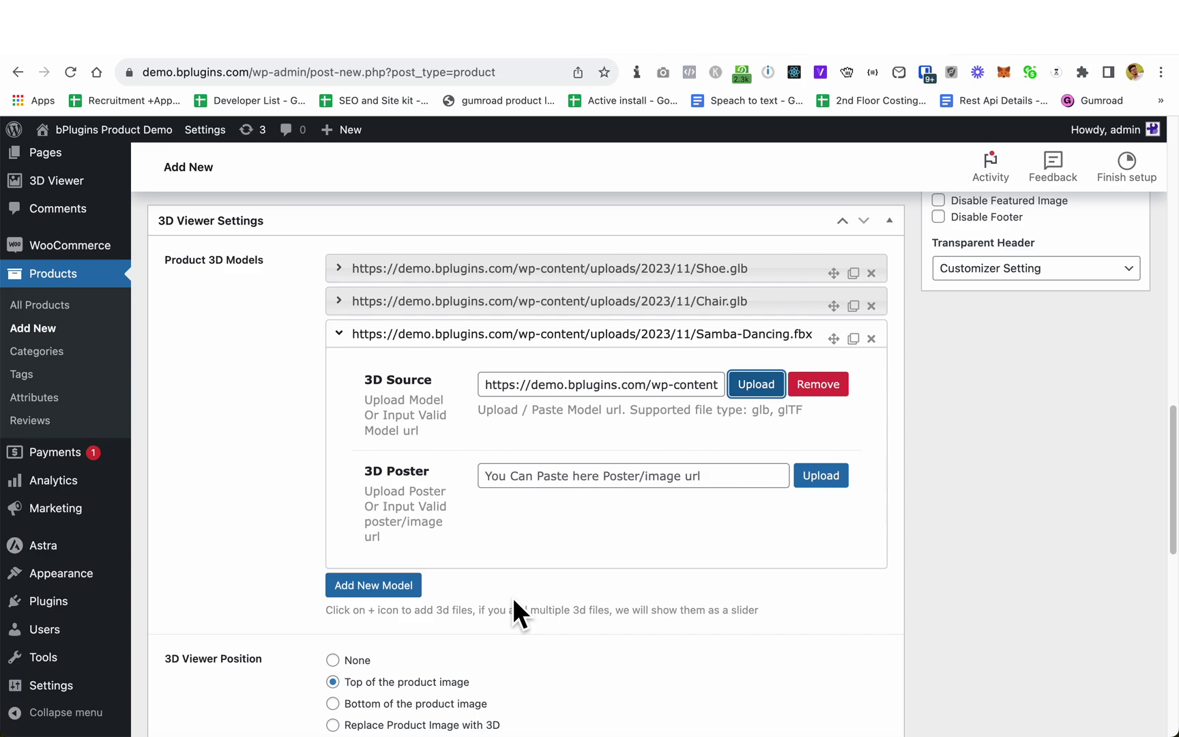
scroll(513, 597, "down", 3)
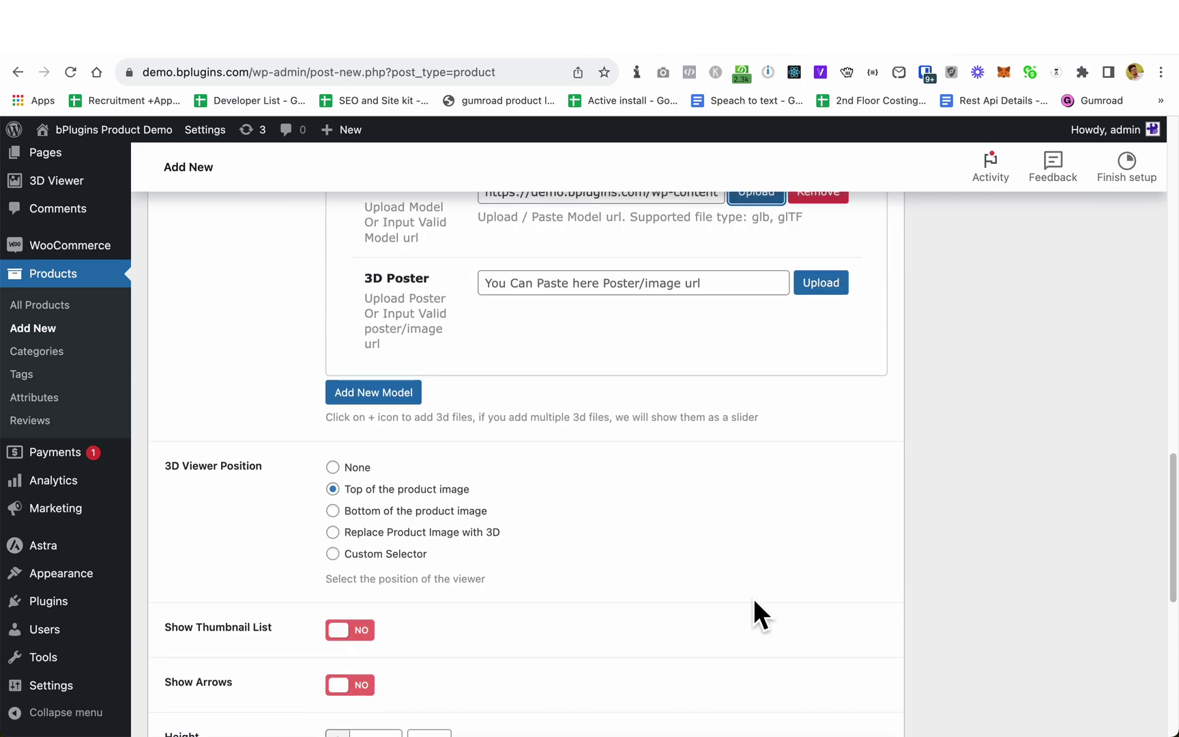
Place the 3D viewer at 'Bottom of the product image' and review the remaining viewer options
left_click(333, 511)
scroll(666, 579, "down", 5)
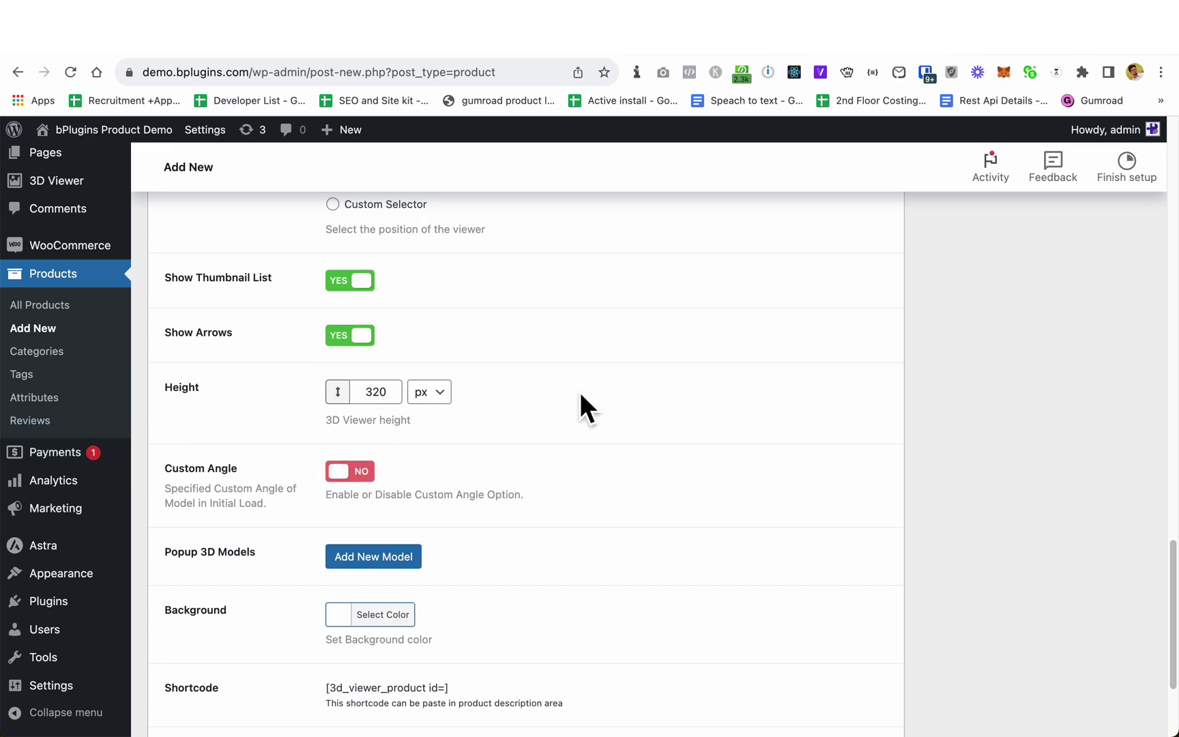
scroll(579, 409, "down", 2)
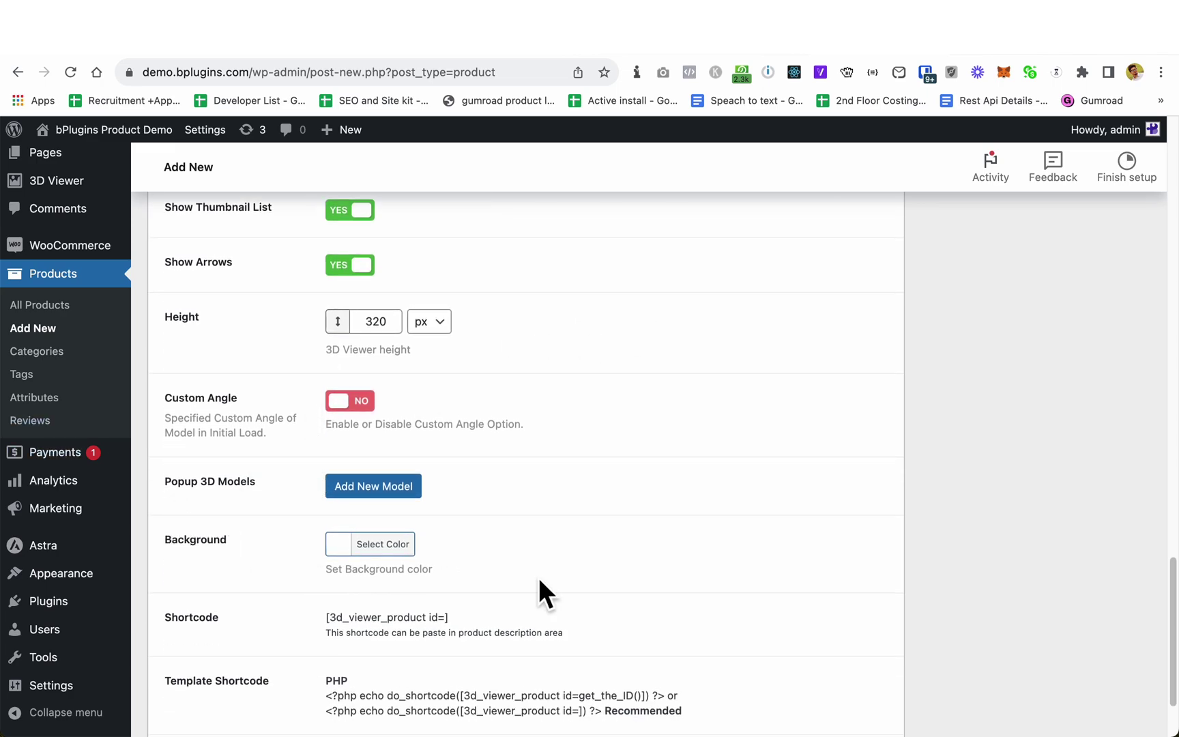
scroll(694, 563, "down", 1)
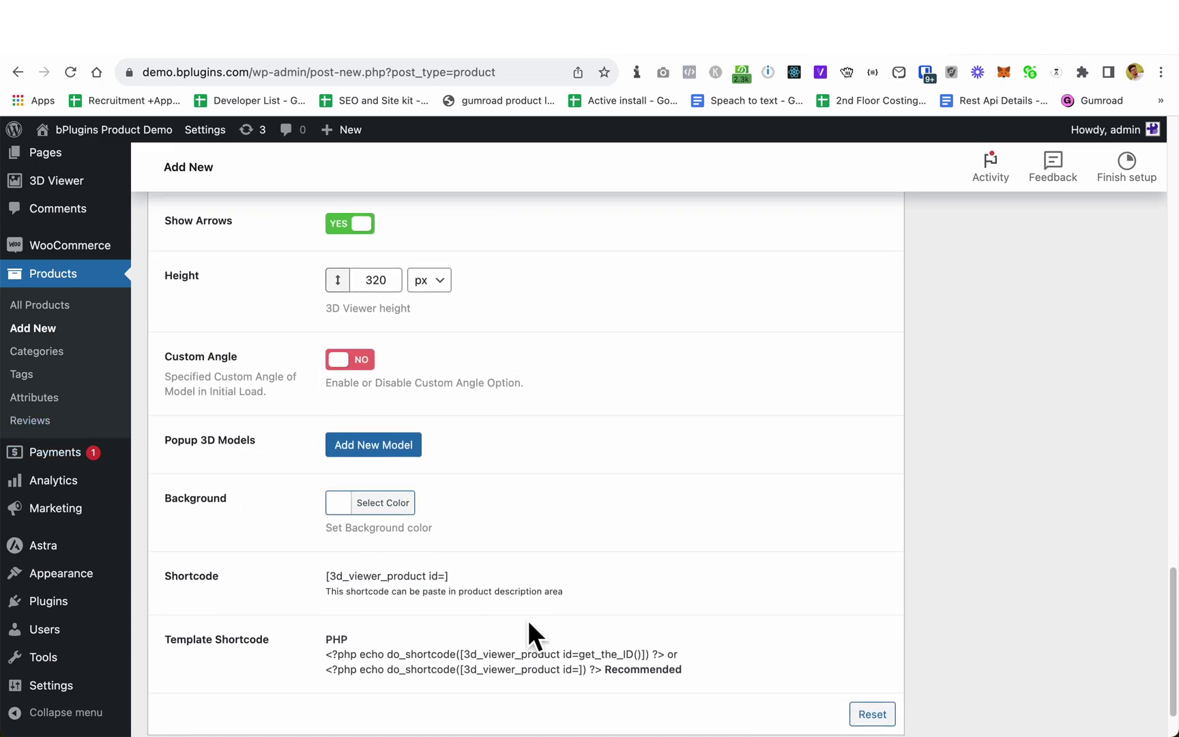
scroll(587, 651, "down", 2)
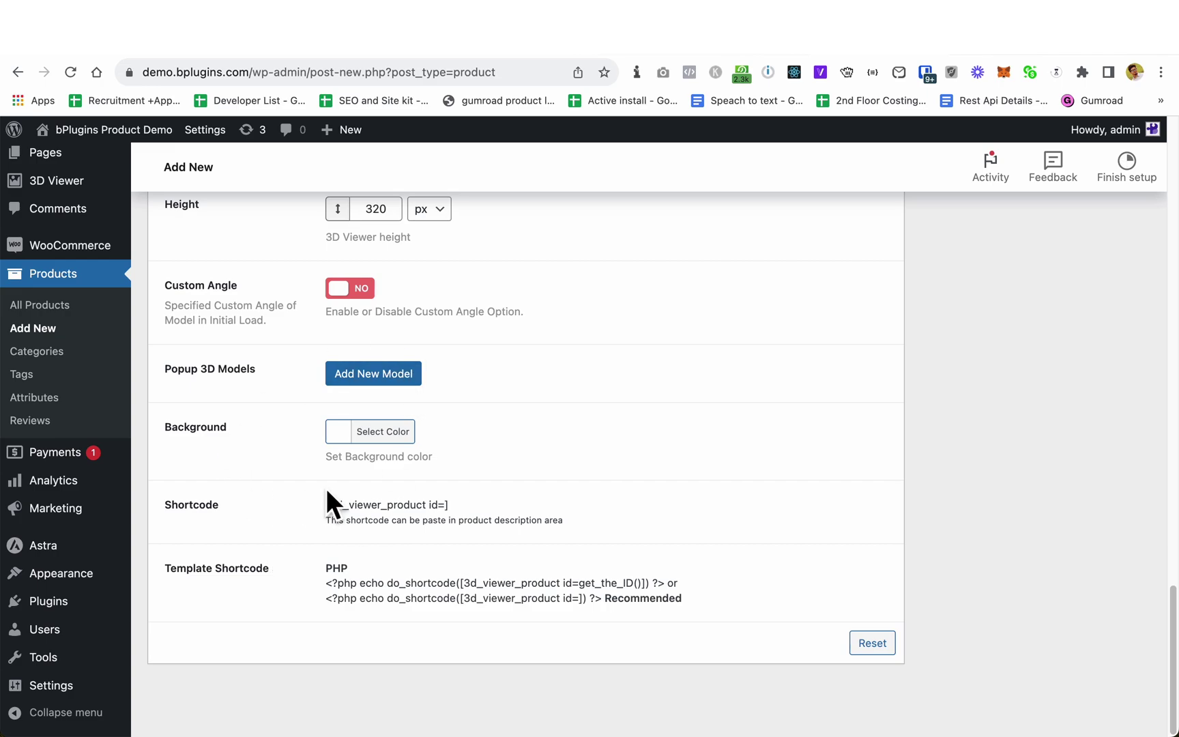
scroll(326, 489, "up", 15)
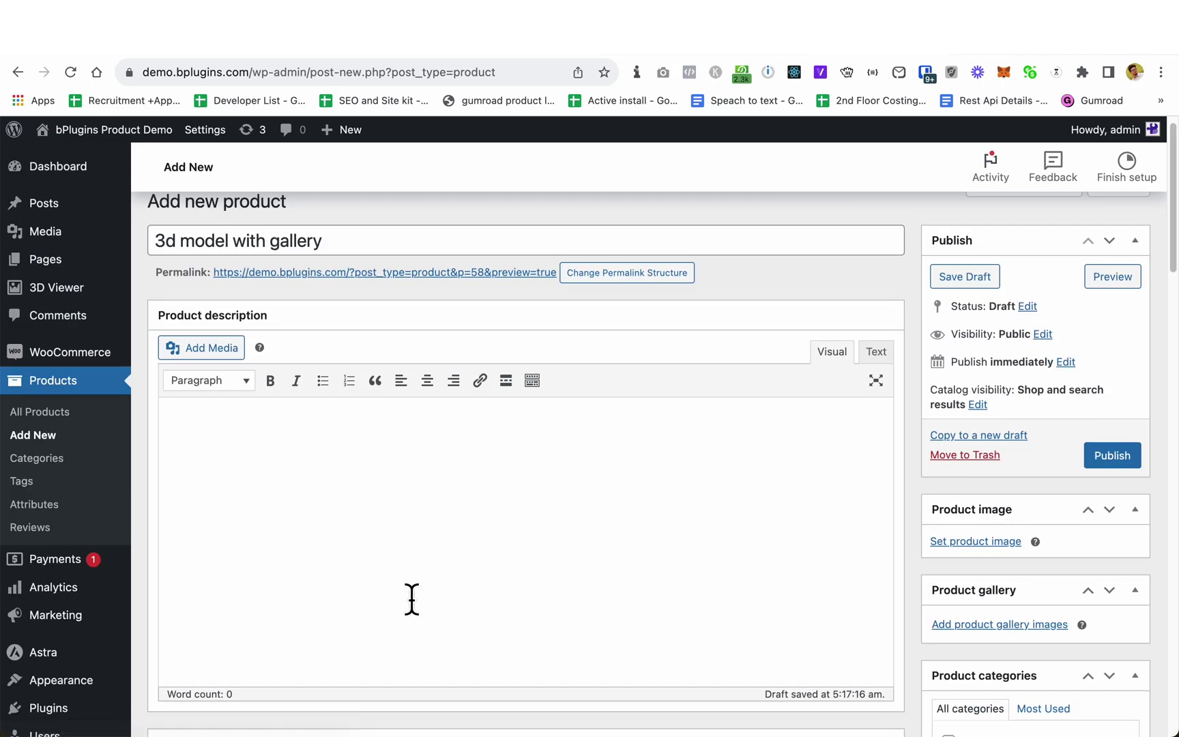
Publish the '3d model with gallery' product and open its live storefront page
left_click(1110, 455)
left_click(295, 274)
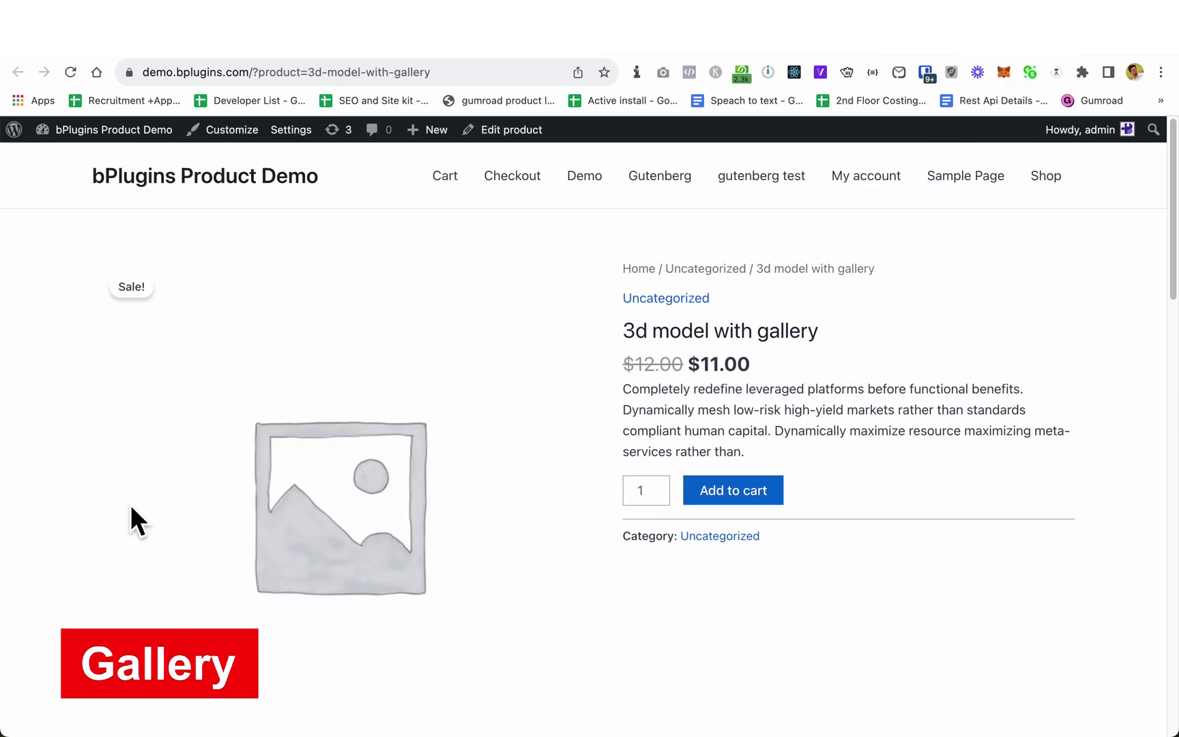
scroll(805, 375, "down", 5)
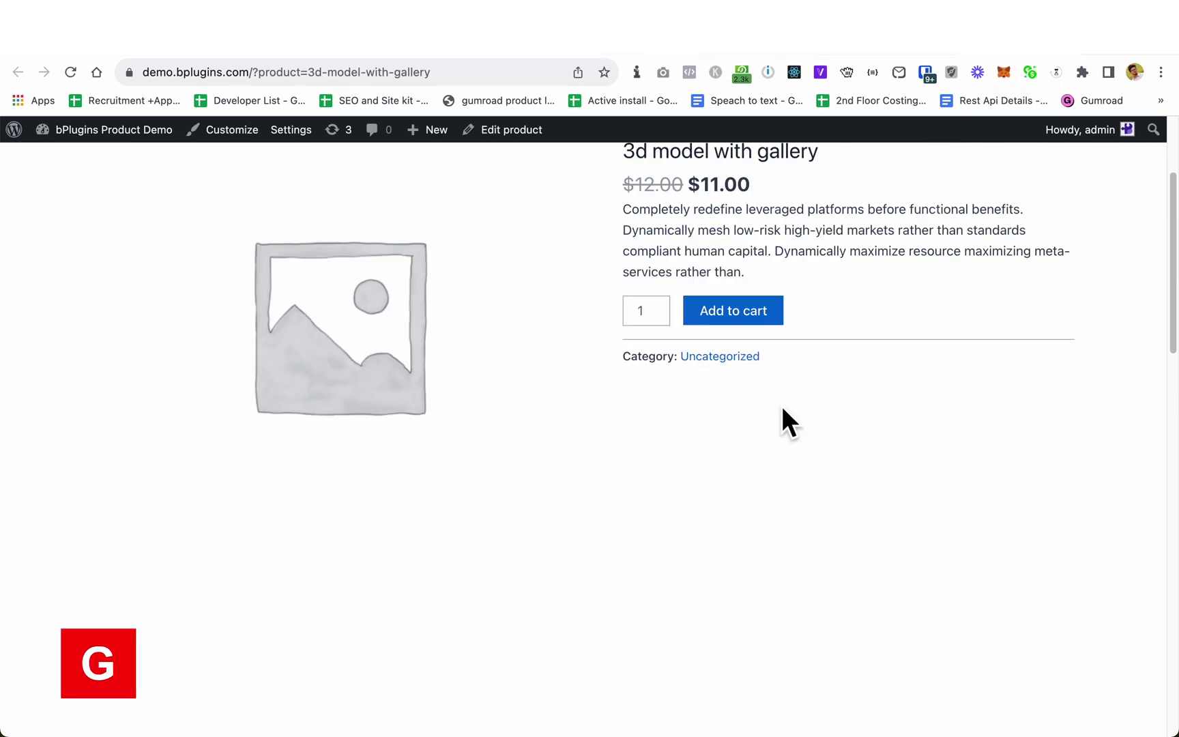
scroll(464, 327, "up", 1)
Scroll the product page to inspect the rotatable 3D shoe viewer below the image
scroll(384, 275, "up", 3)
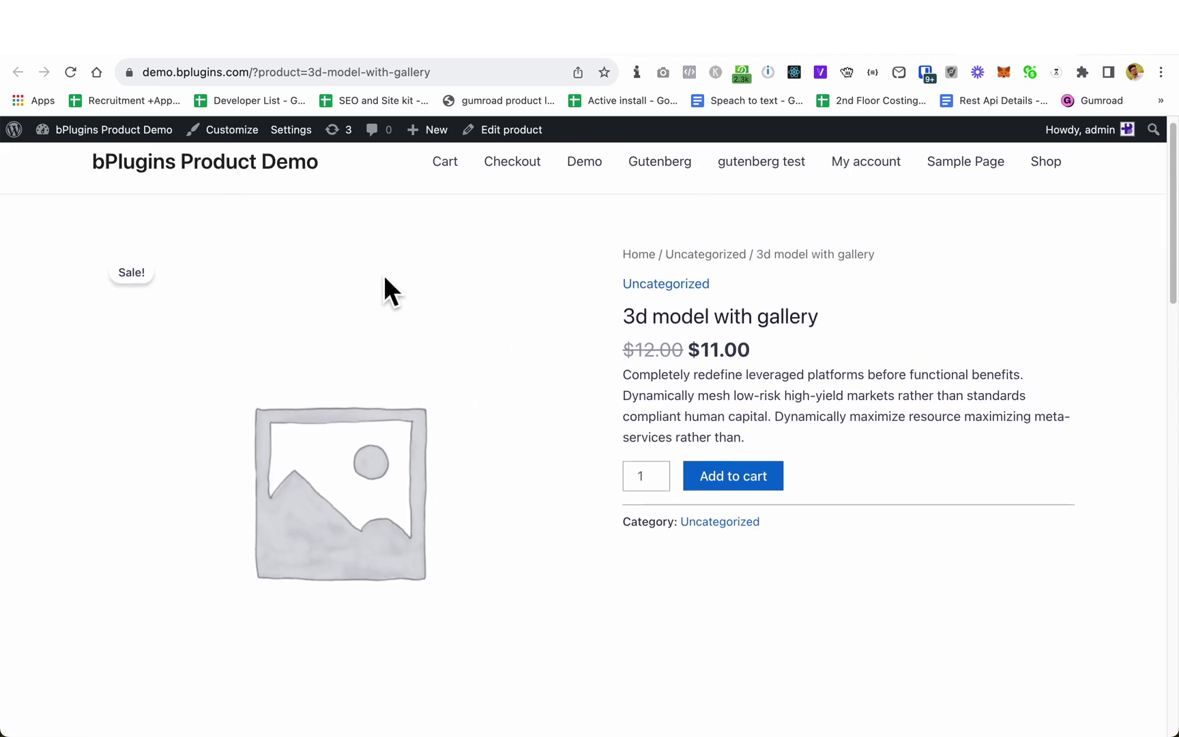
scroll(341, 453, "down", 12)
scroll(311, 480, "up", 5)
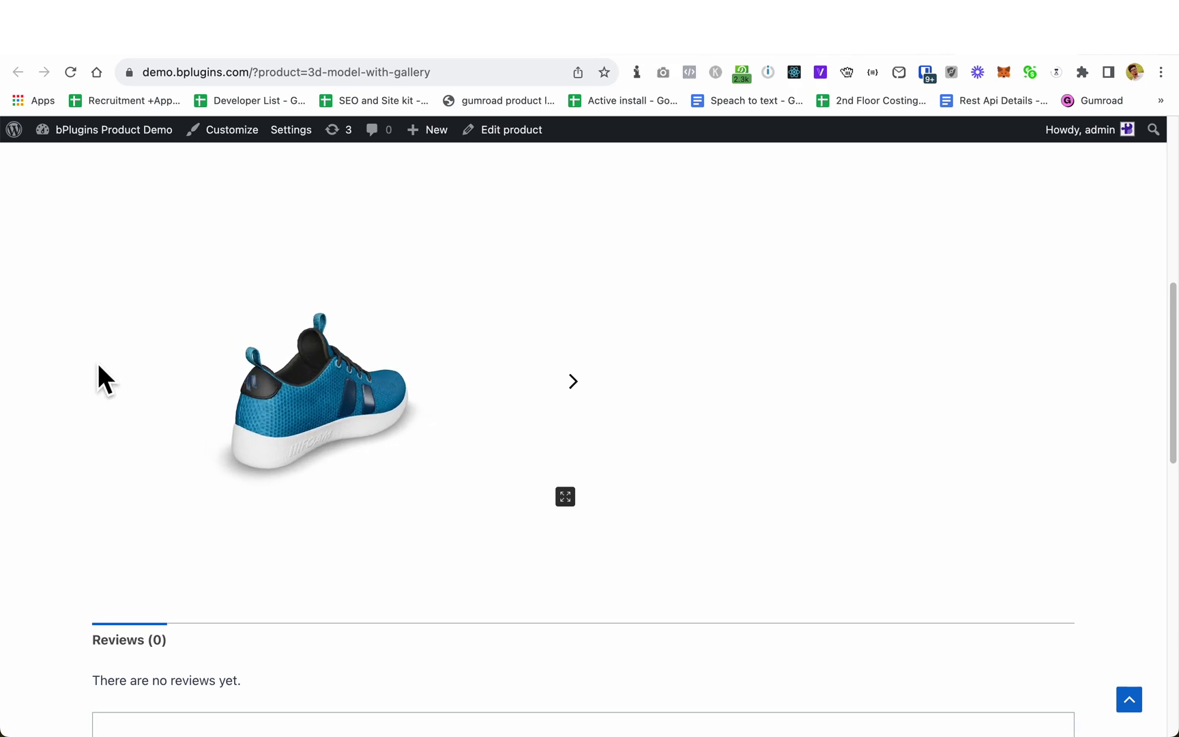
scroll(408, 415, "up", 3)
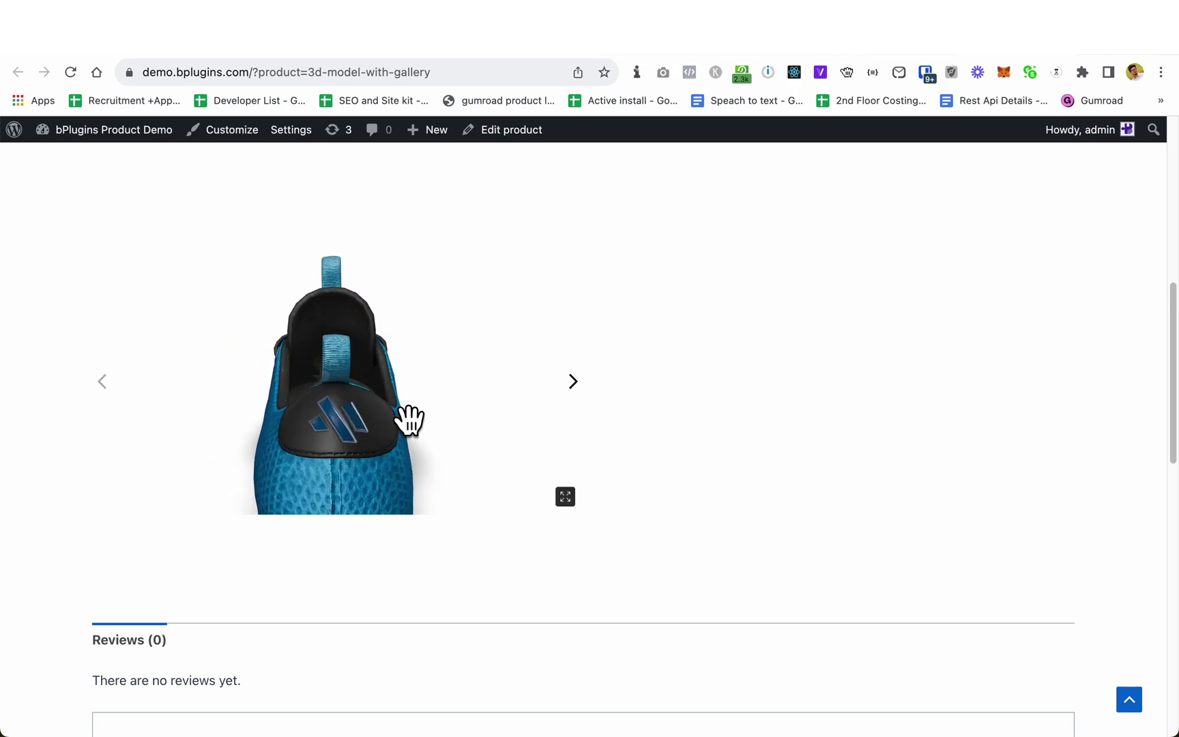
scroll(855, 357, "down", 3)
scroll(239, 265, "up", 9)
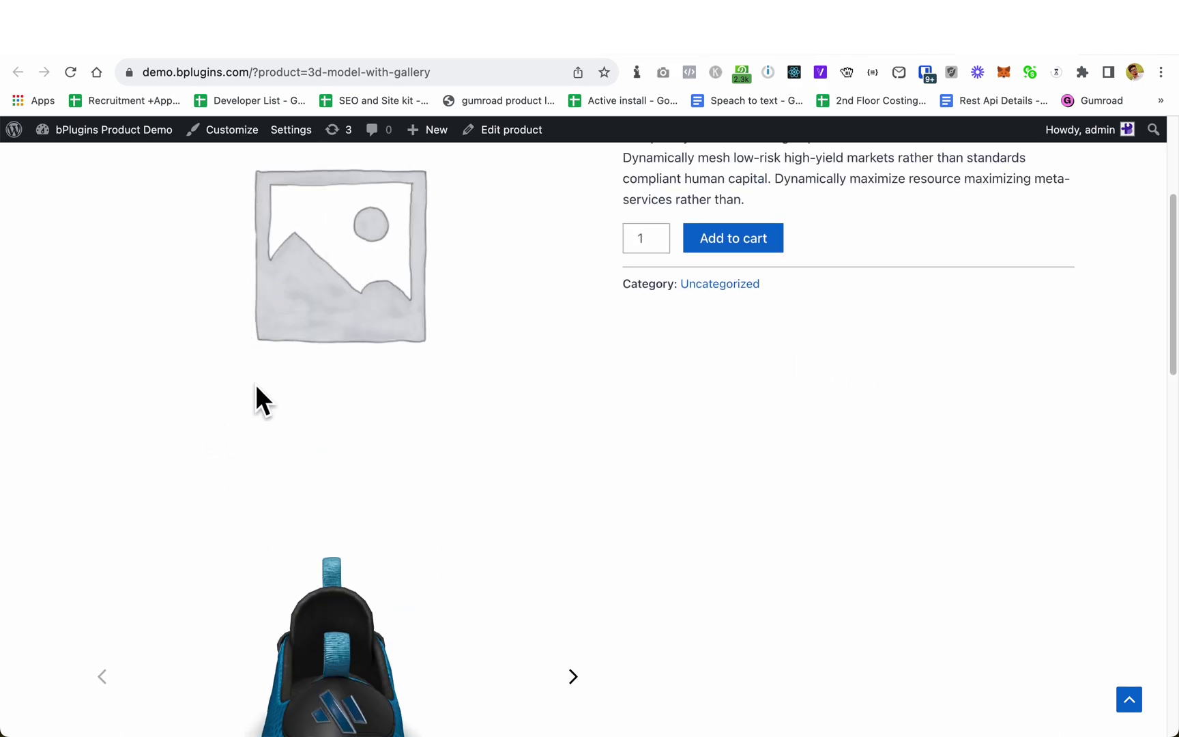
scroll(257, 386, "down", 3)
scroll(573, 487, "down", 3)
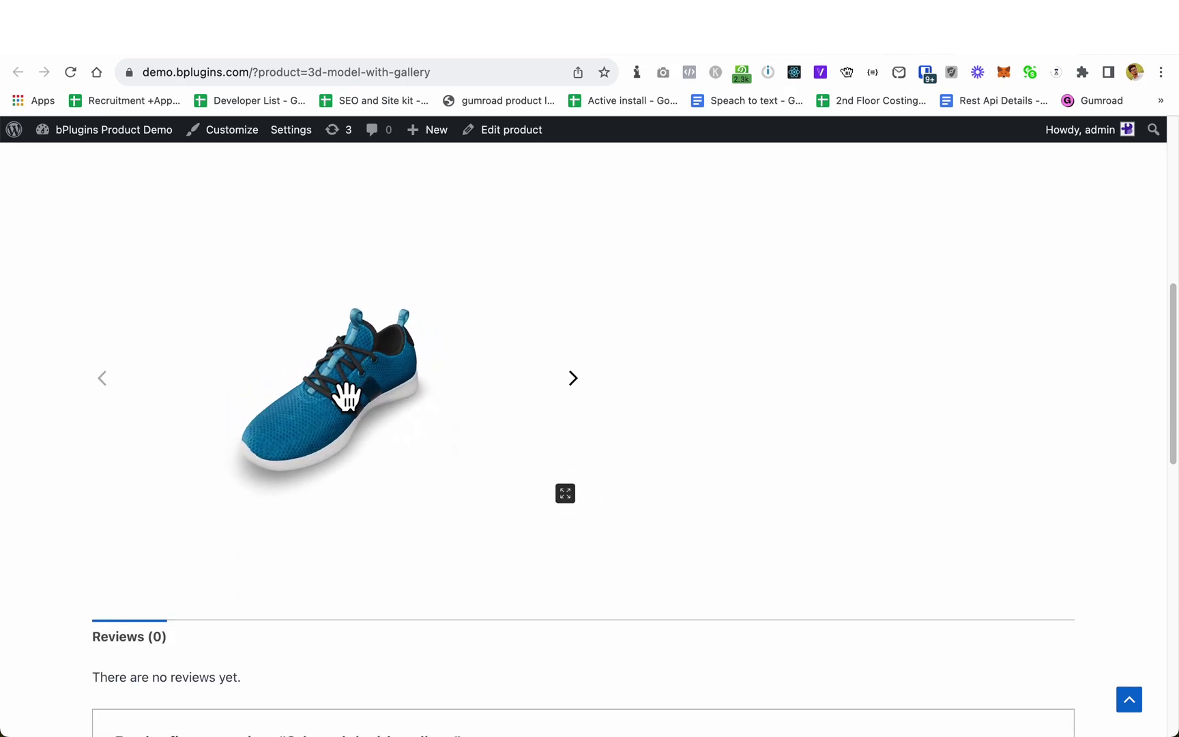
scroll(332, 387, "up", 5)
scroll(333, 386, "down", 3)
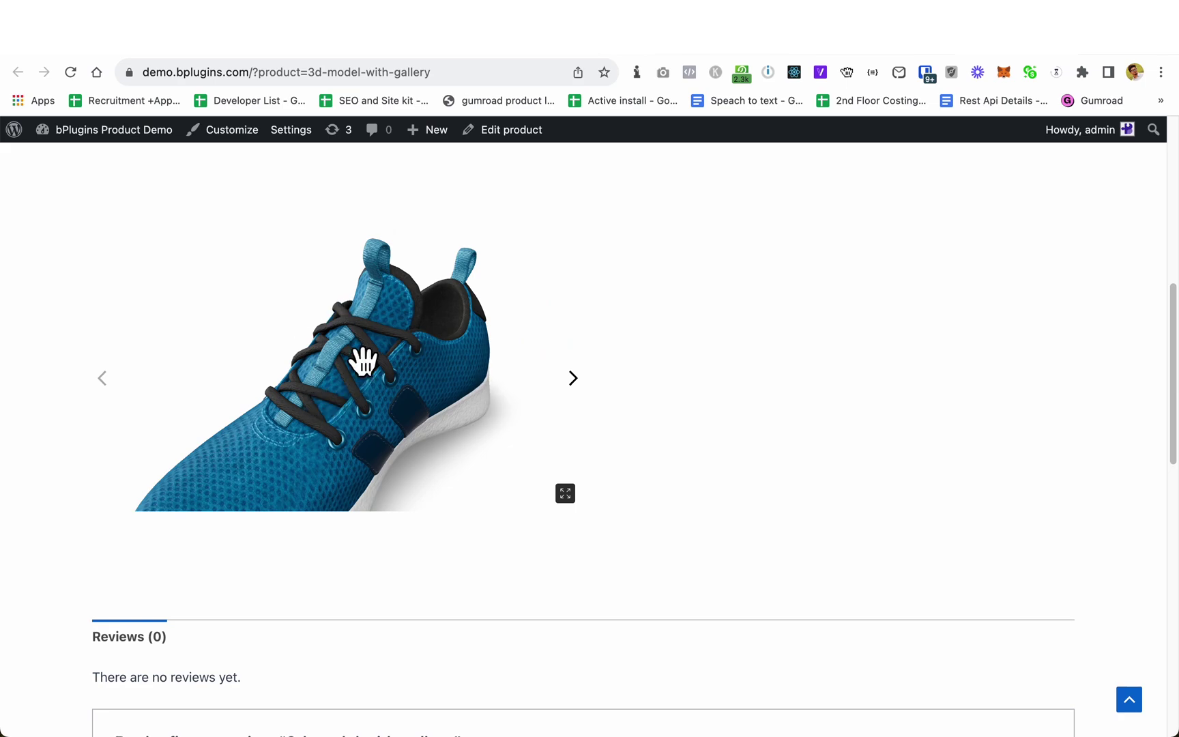
scroll(363, 361, "down", 4)
scroll(421, 400, "up", 6)
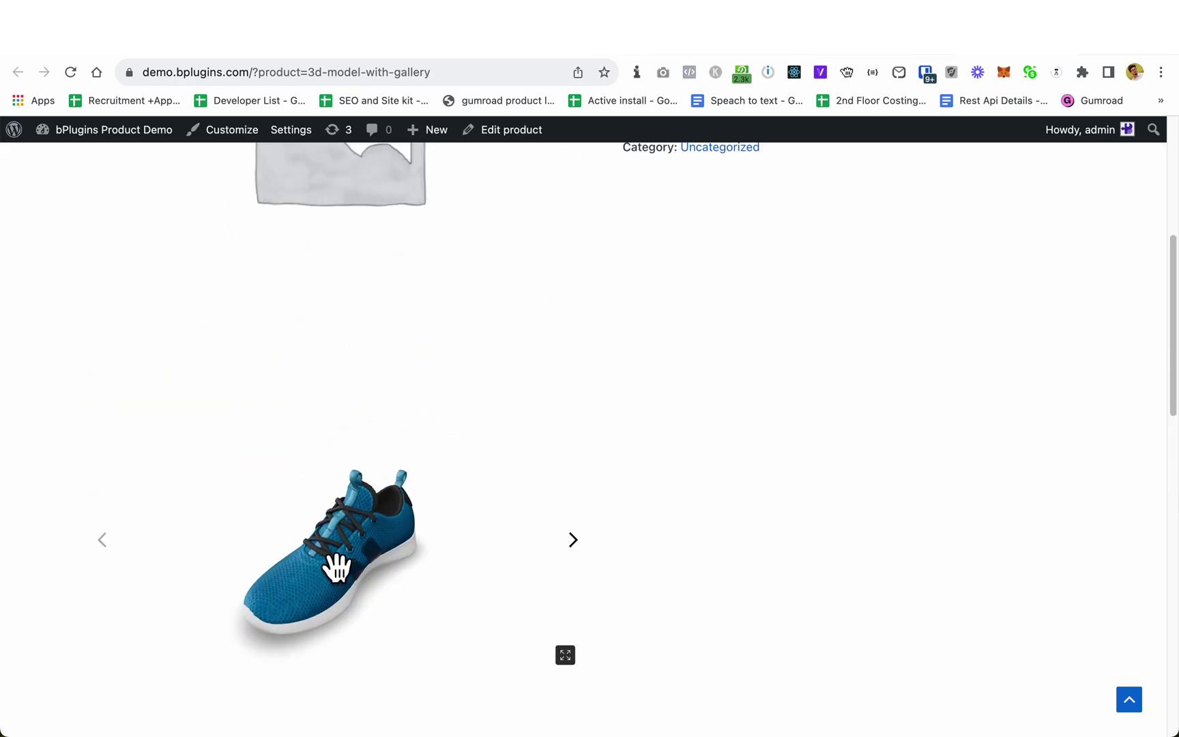
scroll(300, 498, "down", 2)
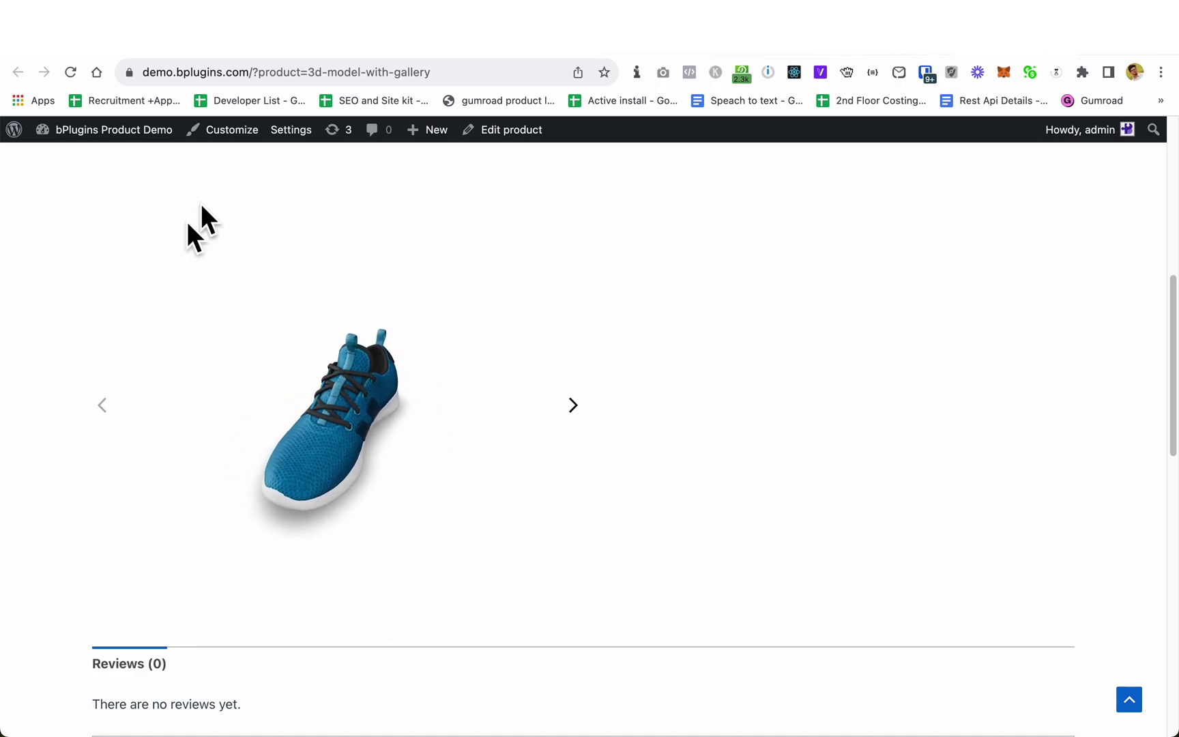
Return to the product editor tab
mouse_move(813, 109)
left_click(789, 36)
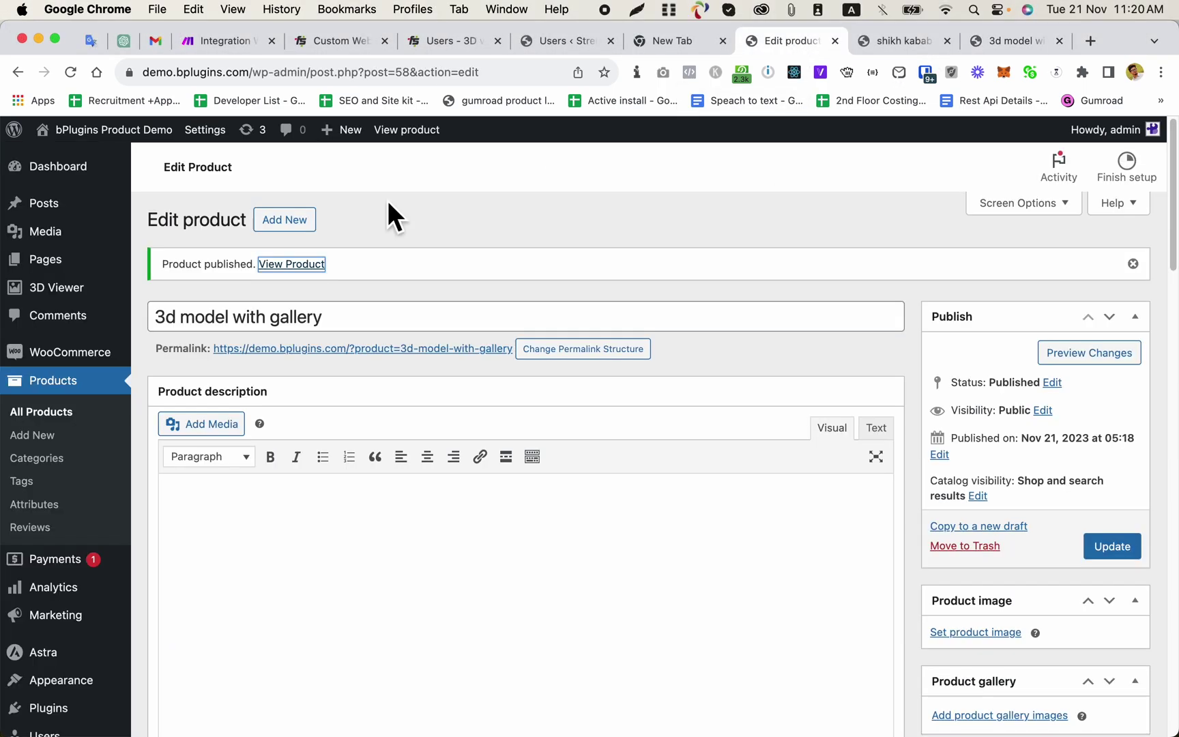
scroll(453, 560, "down", 10)
scroll(676, 648, "up", 10)
scroll(674, 641, "down", 1)
scroll(556, 647, "up", 1)
Start a new product named 'demo' with the description text 'so'
left_click(276, 220)
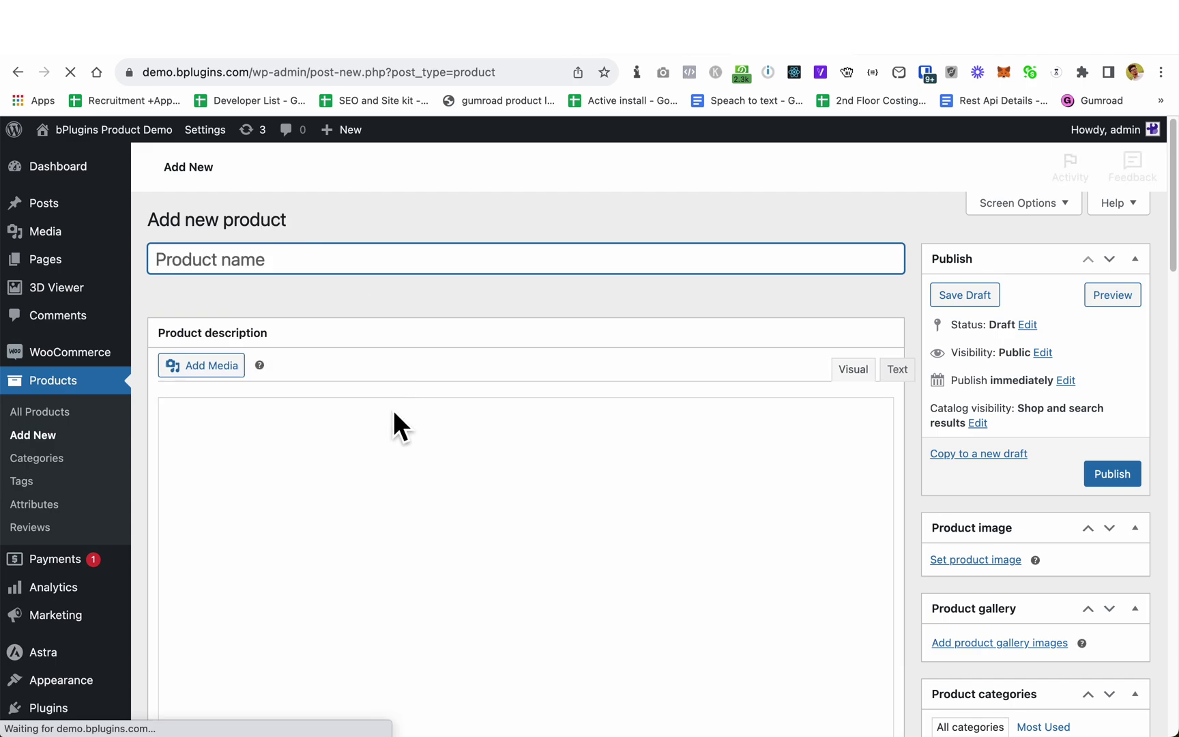
left_click(298, 260)
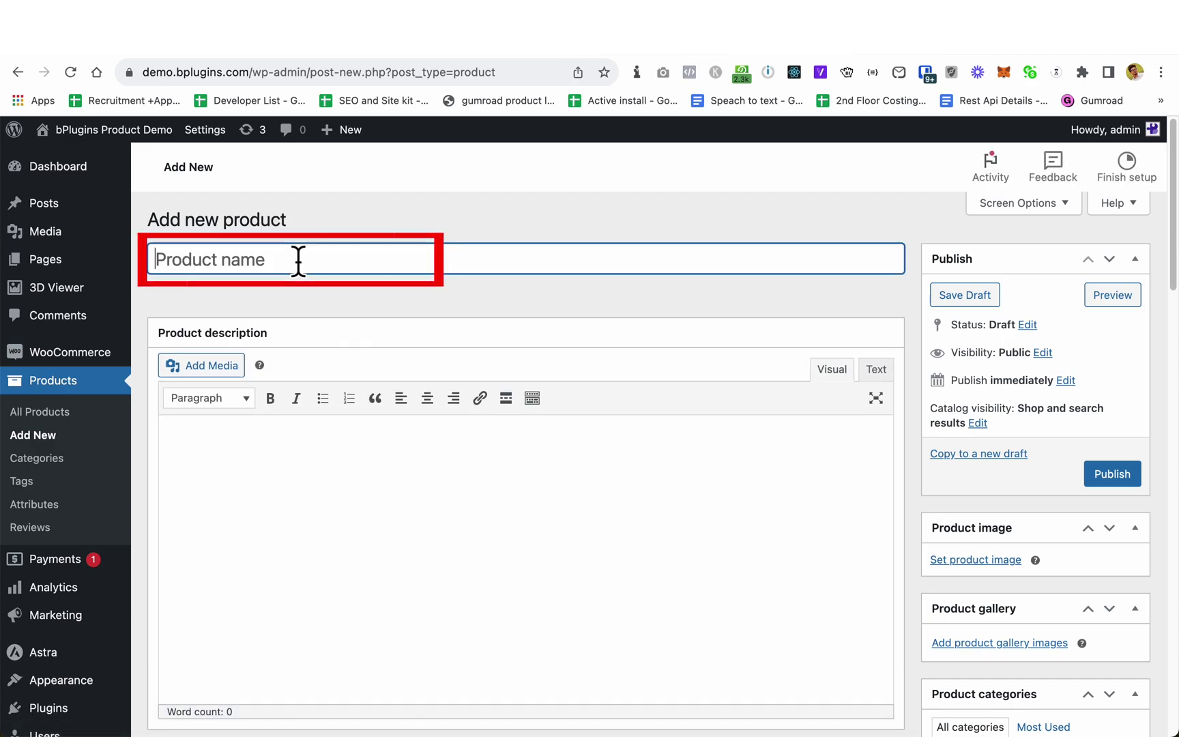
type("demo")
left_click(325, 549)
type("some text")
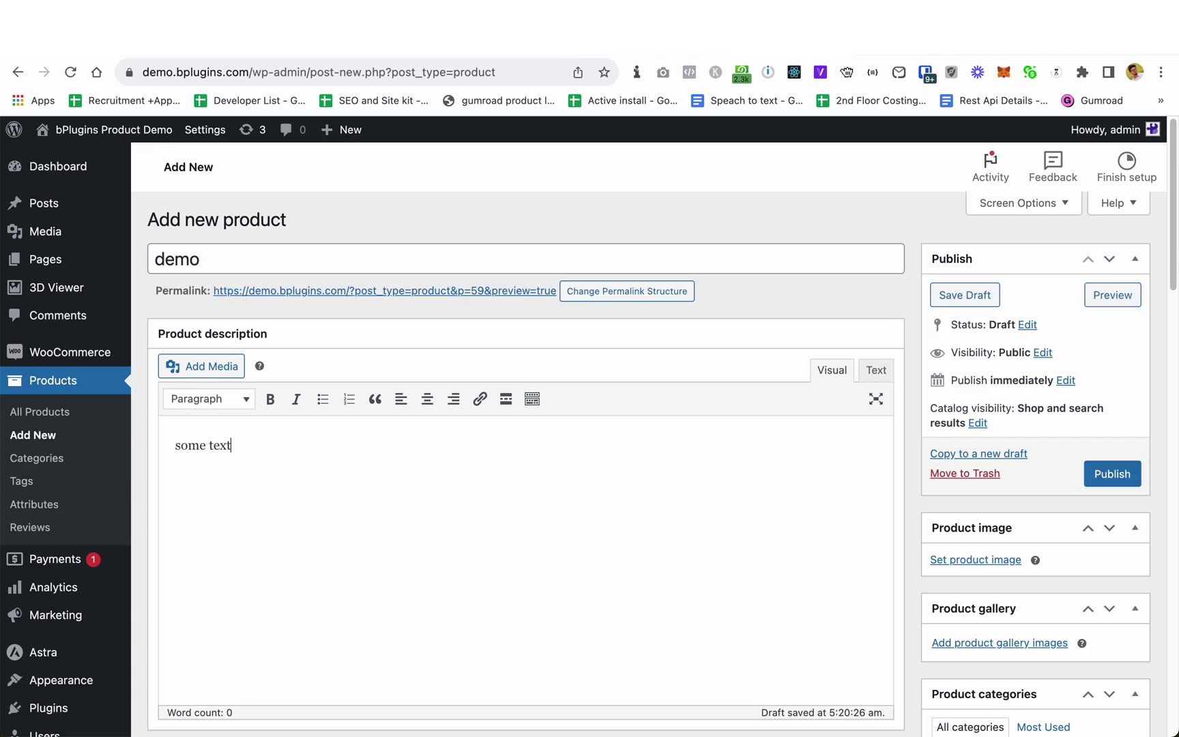
Set the regular price to 44 and the sale price to 30
scroll(223, 576, "down", 5)
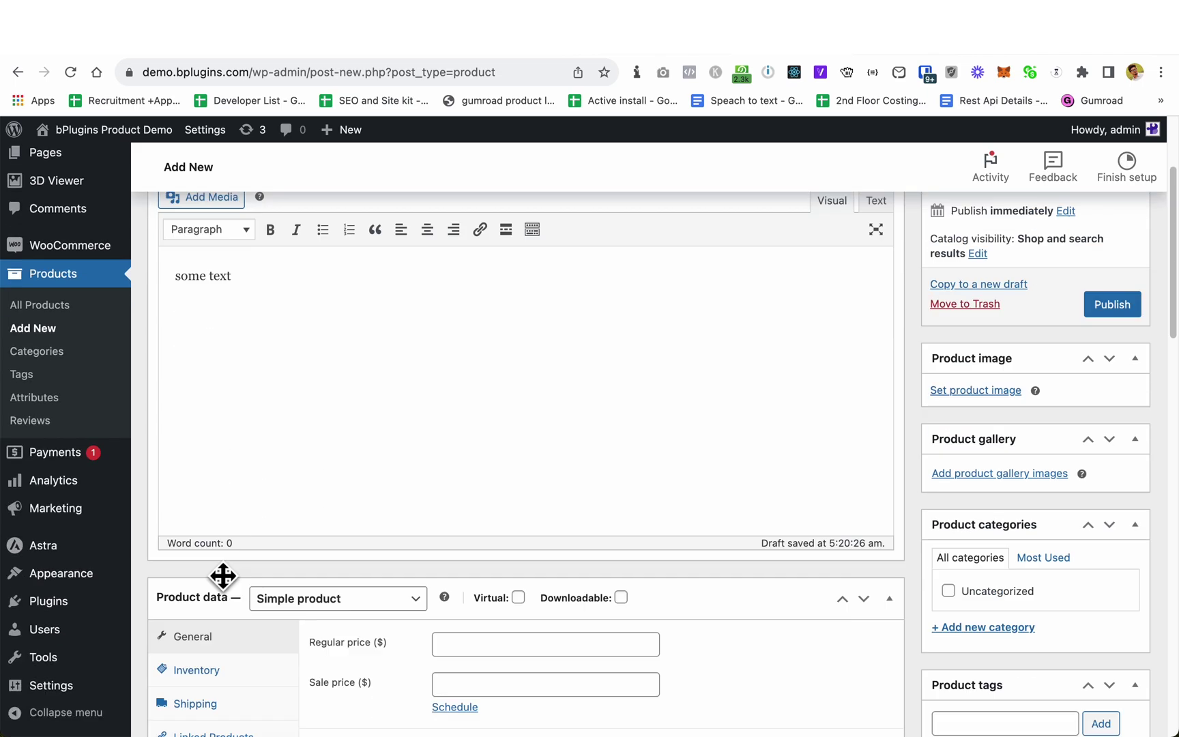
left_click(470, 451)
type("44")
left_click(489, 497)
type("30")
Generate a placeholder paragraph and paste it into the short description
scroll(492, 539, "down", 7)
left_click(636, 72)
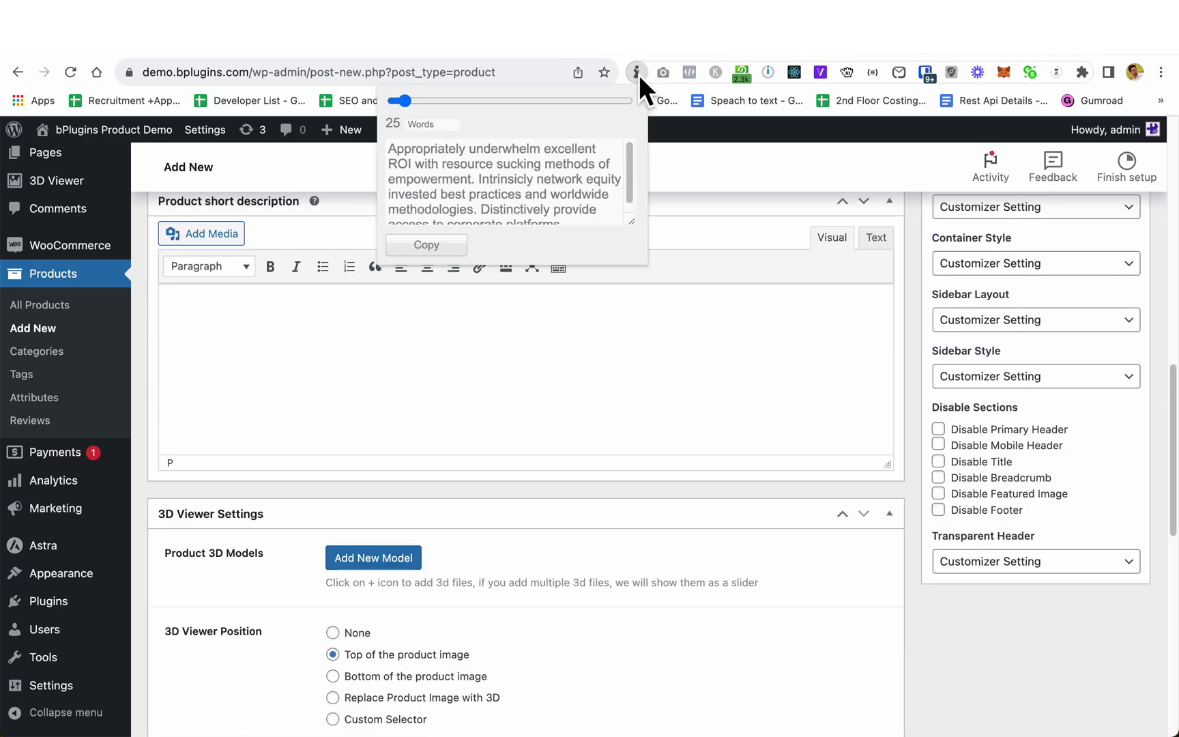
left_click(434, 250)
left_click(361, 362)
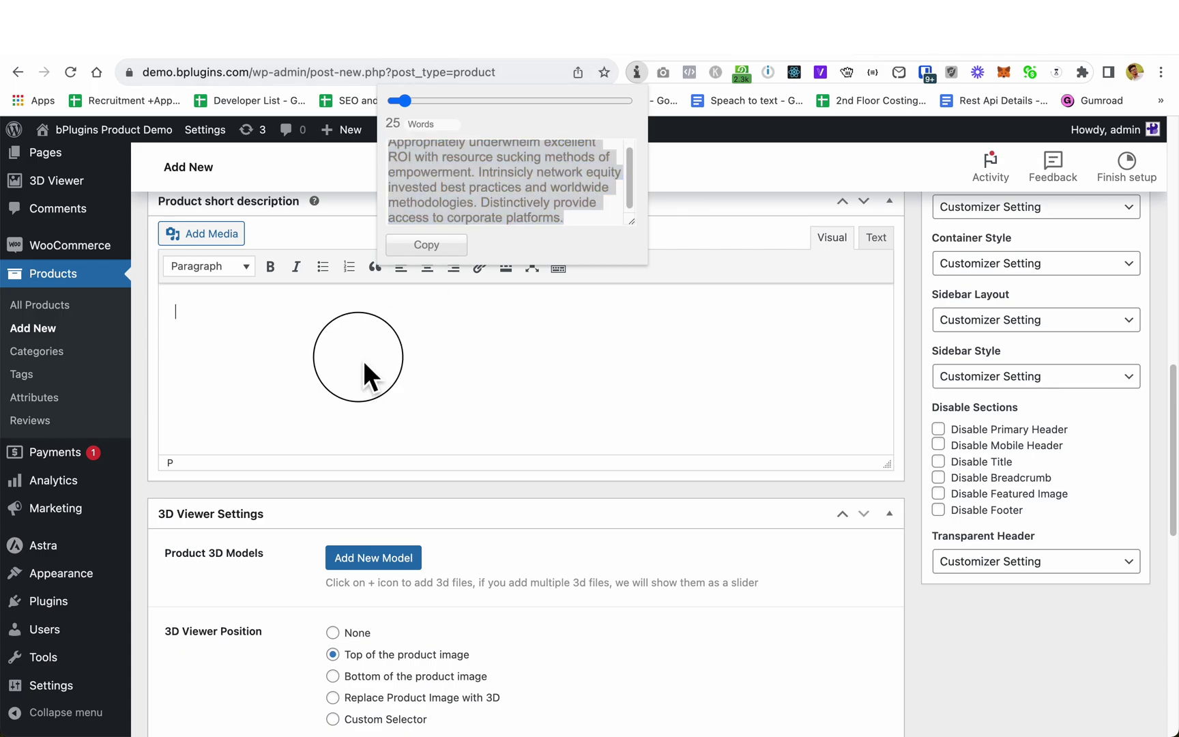
key("super+v")
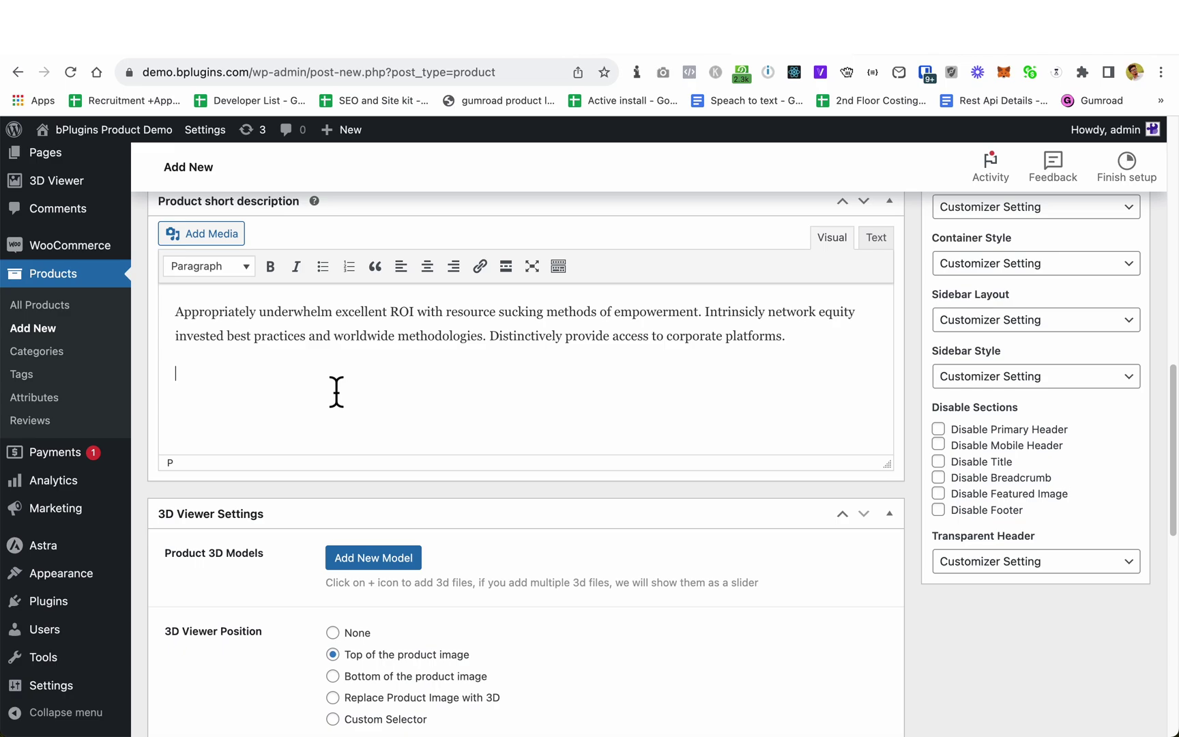
key("super+shift+v")
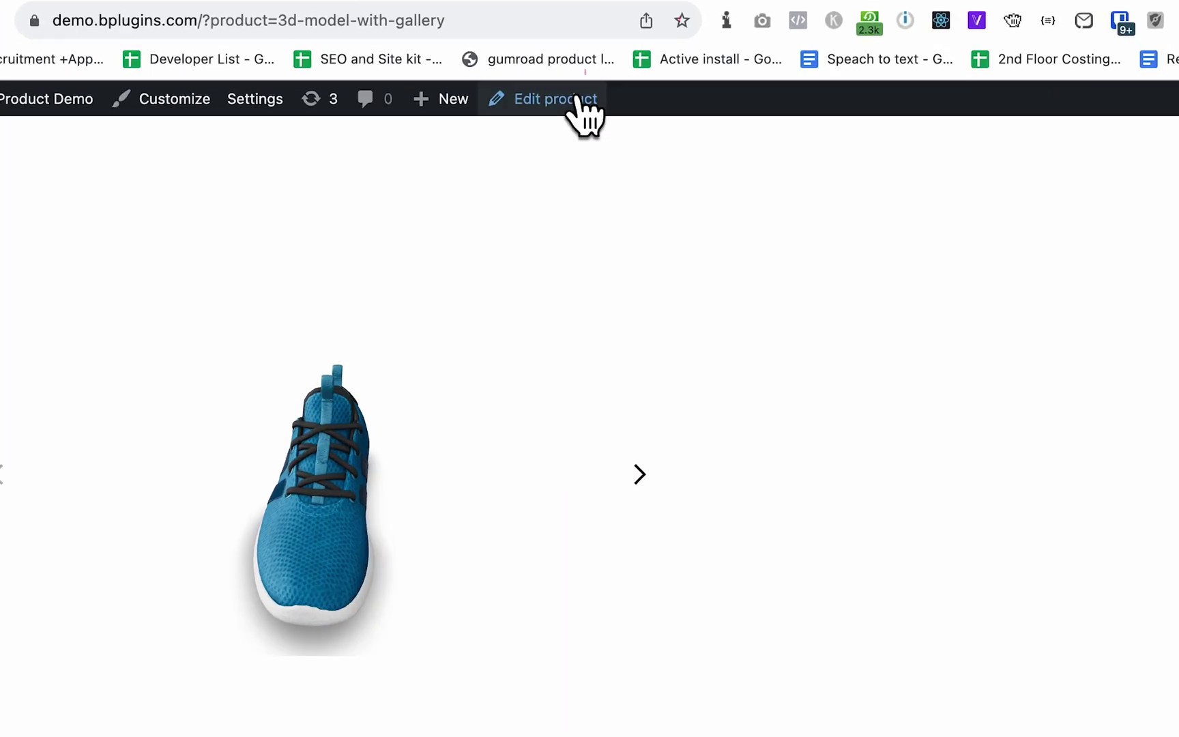
Copy the gallery product's [3d_viewer_product id=58] shortcode from its 3D Viewer Settings
left_click(665, 44)
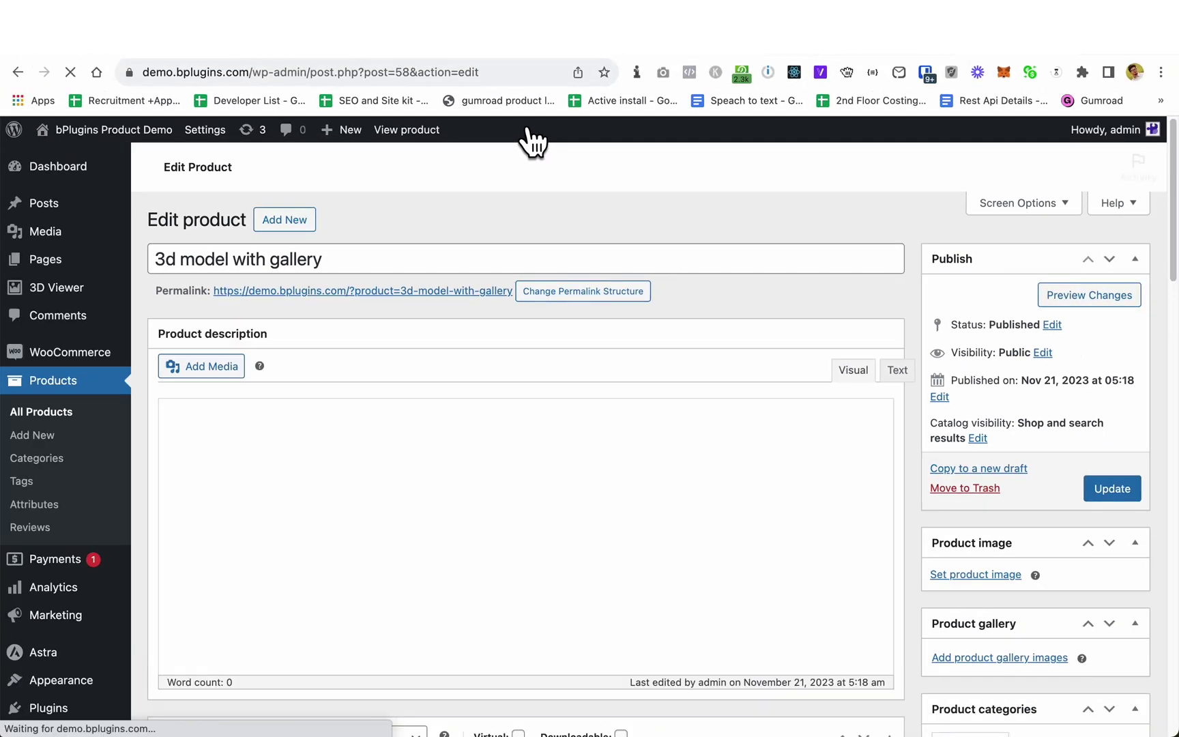
scroll(516, 416, "down", 15)
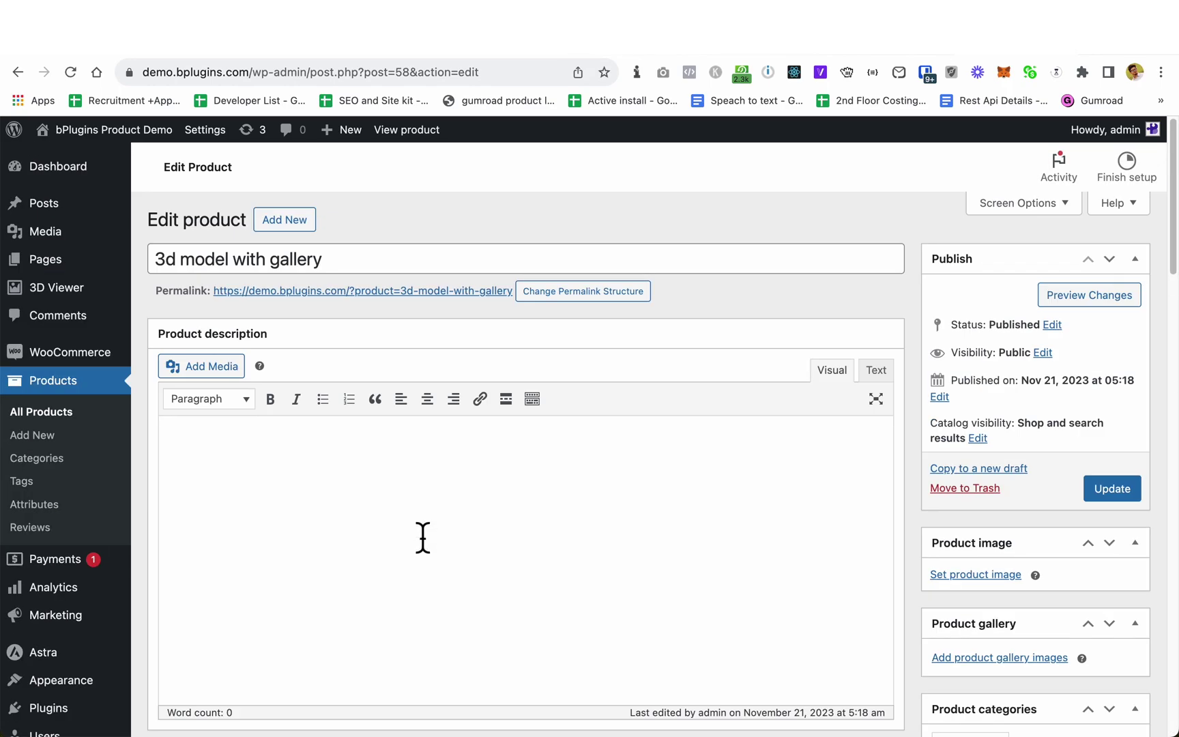
scroll(389, 534, "down", 15)
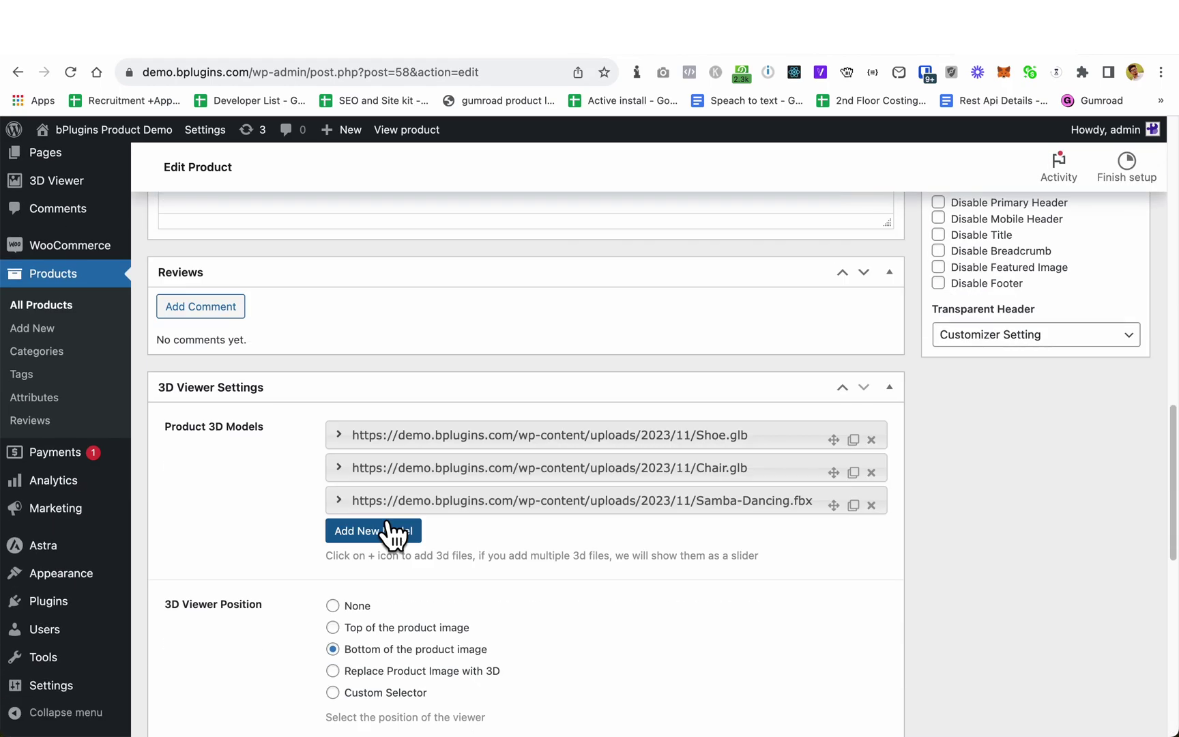
scroll(347, 577, "down", 8)
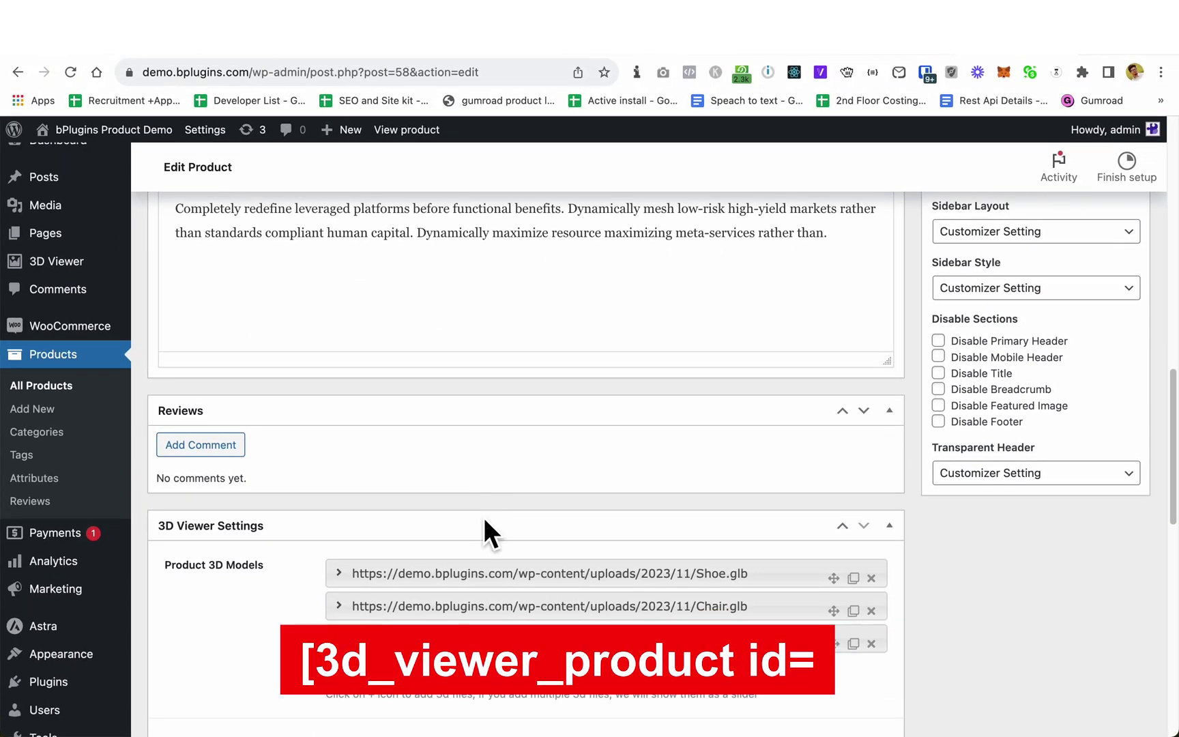
scroll(491, 533, "down", 3)
scroll(720, 584, "down", 3)
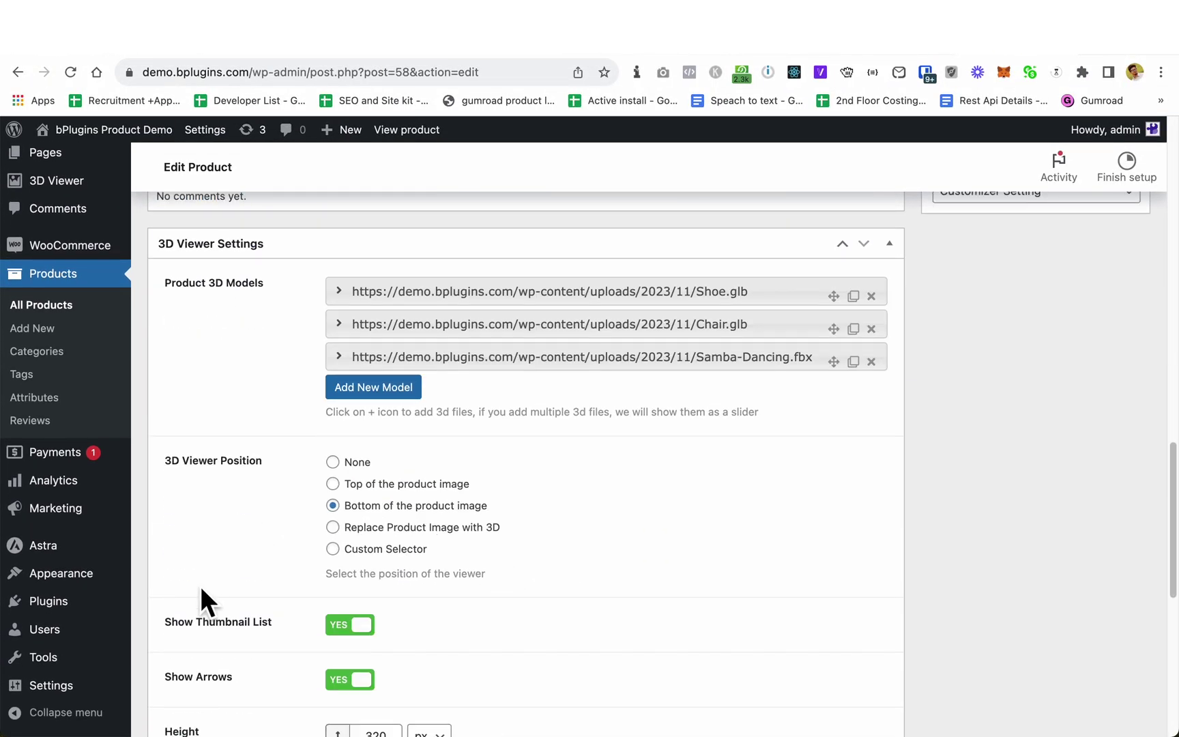
scroll(515, 586, "down", 3)
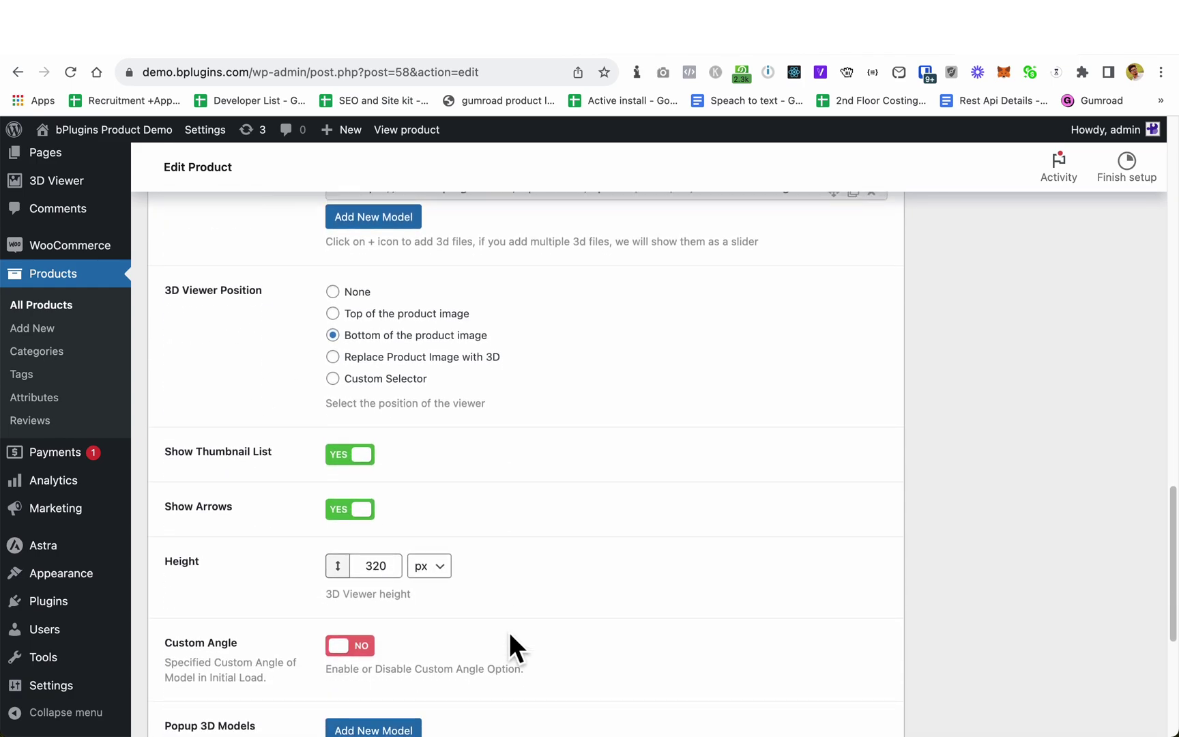
scroll(569, 435, "down", 3)
left_click_drag(464, 676, 330, 676)
right_click(337, 680)
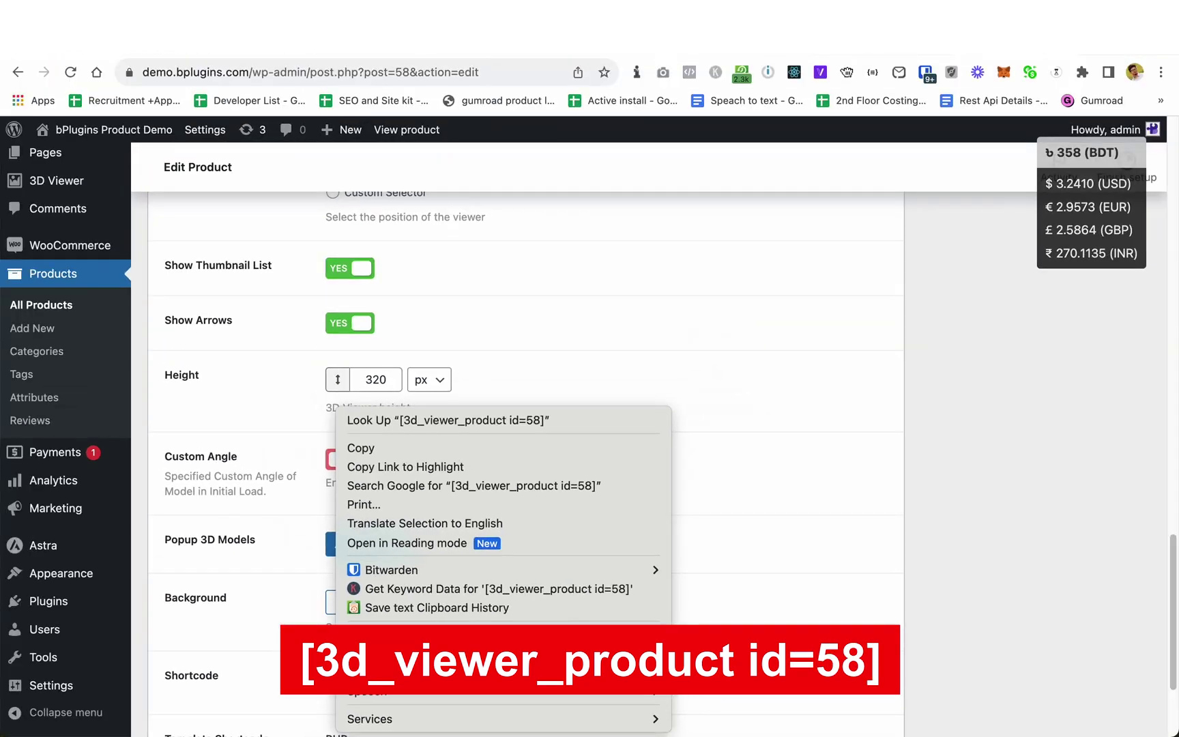
left_click(374, 452)
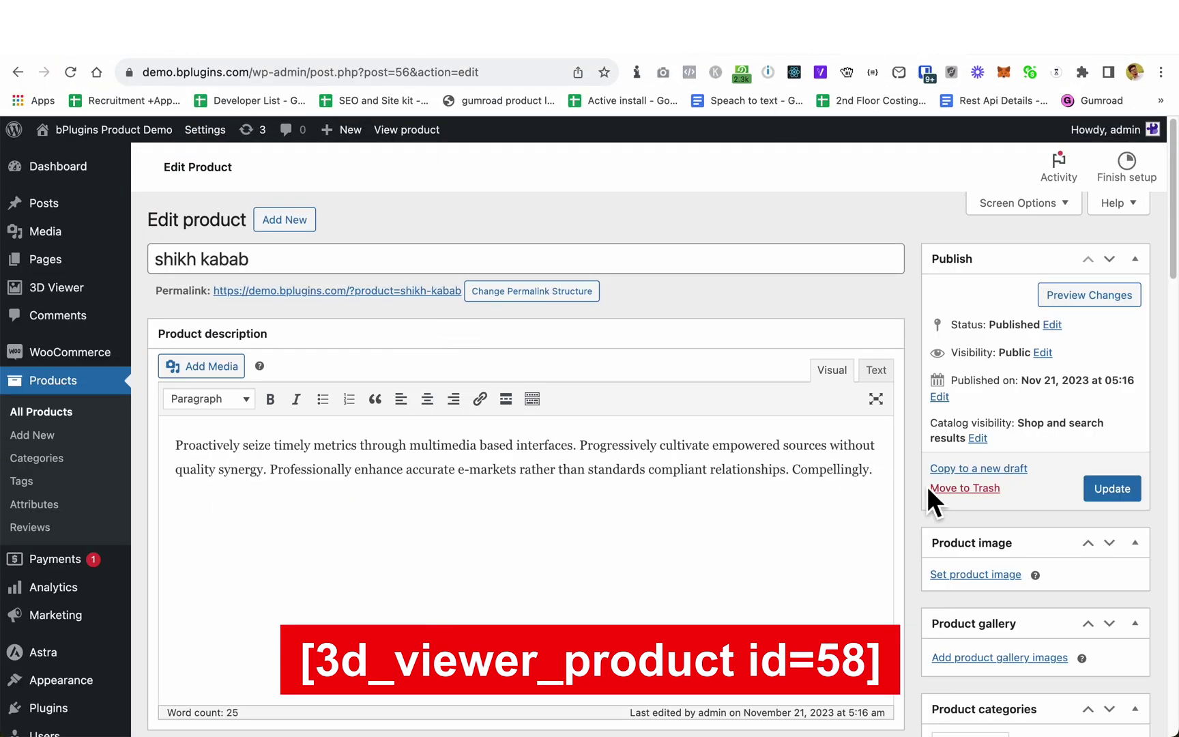
Paste [3d_viewer_product id=58] into the description and generate 74 words of placeholder text
right_click(286, 531)
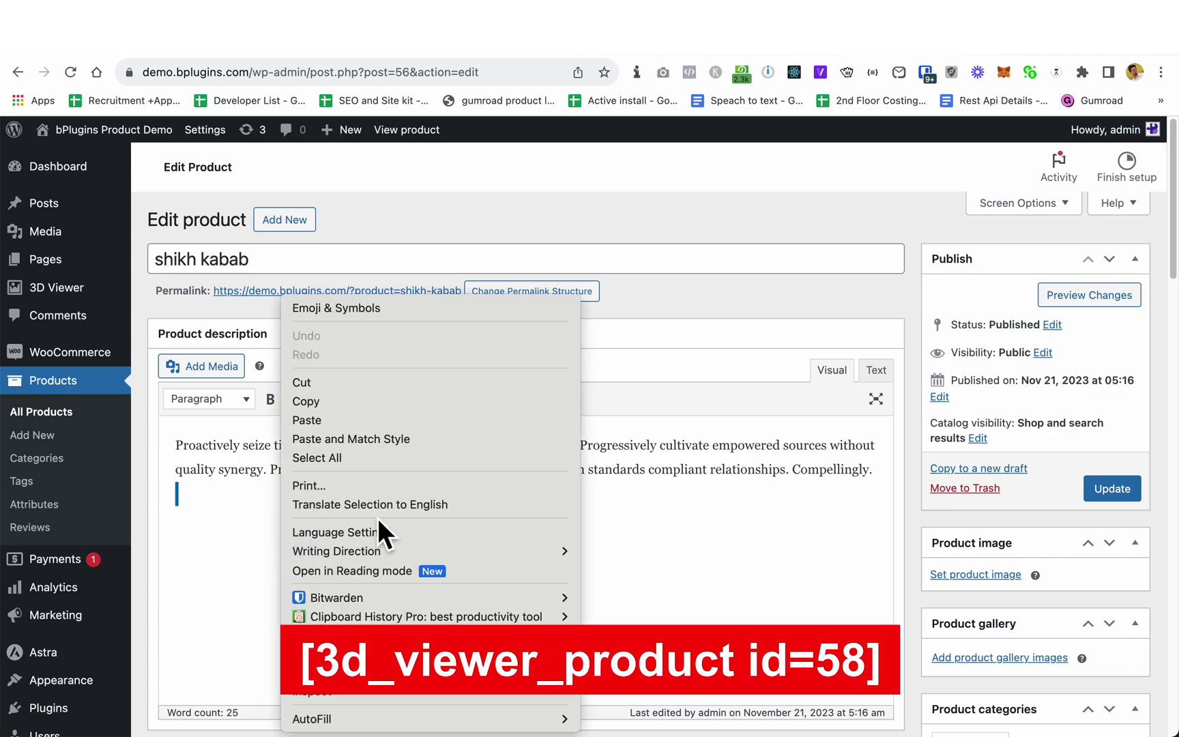
left_click(304, 416)
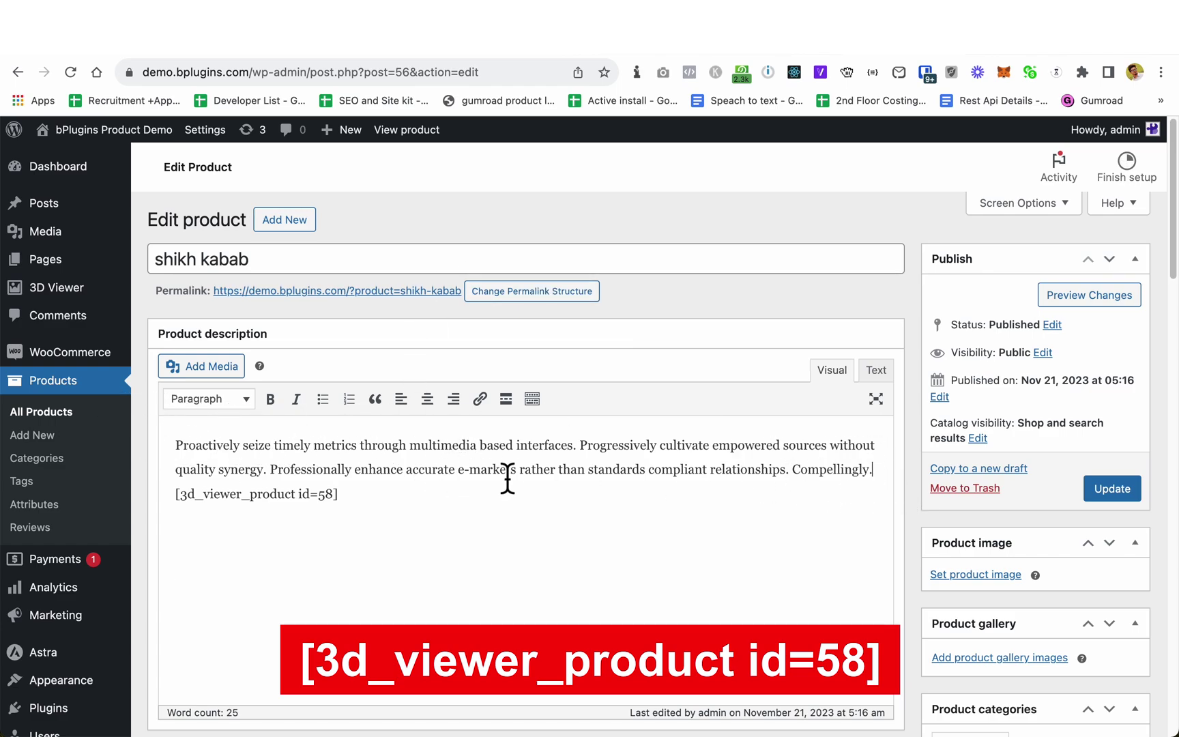
left_click(637, 72)
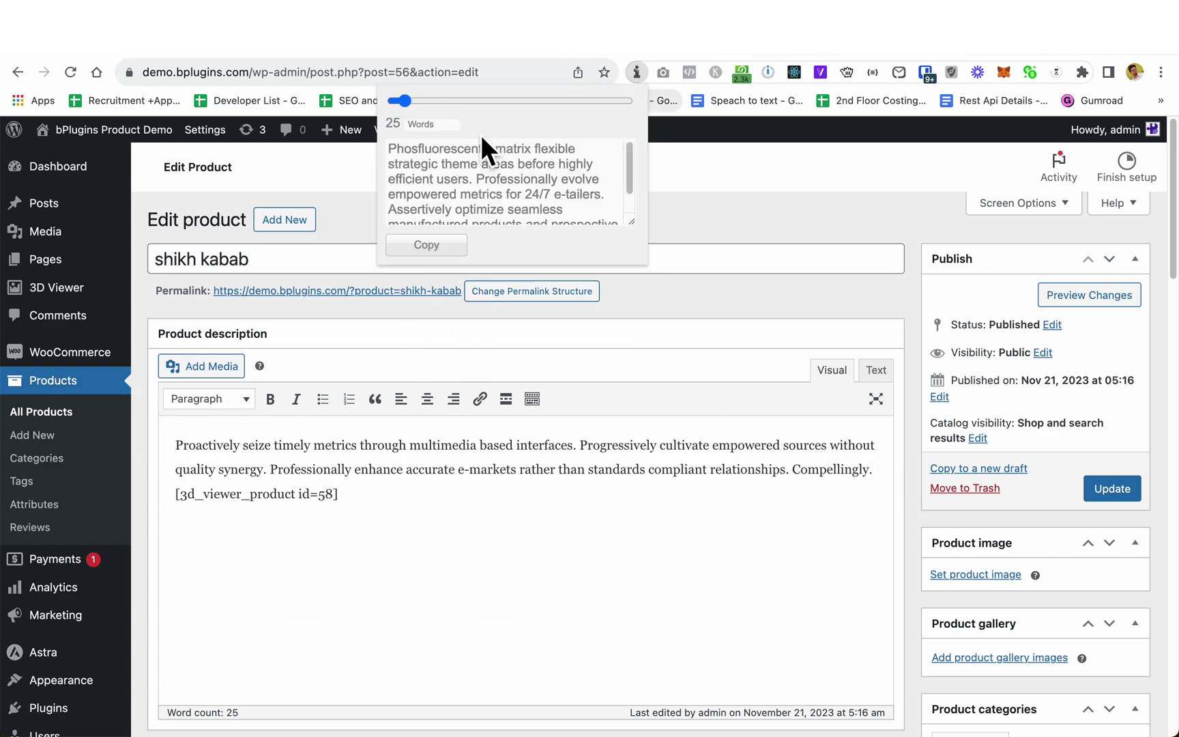
left_click_drag(414, 105, 428, 102)
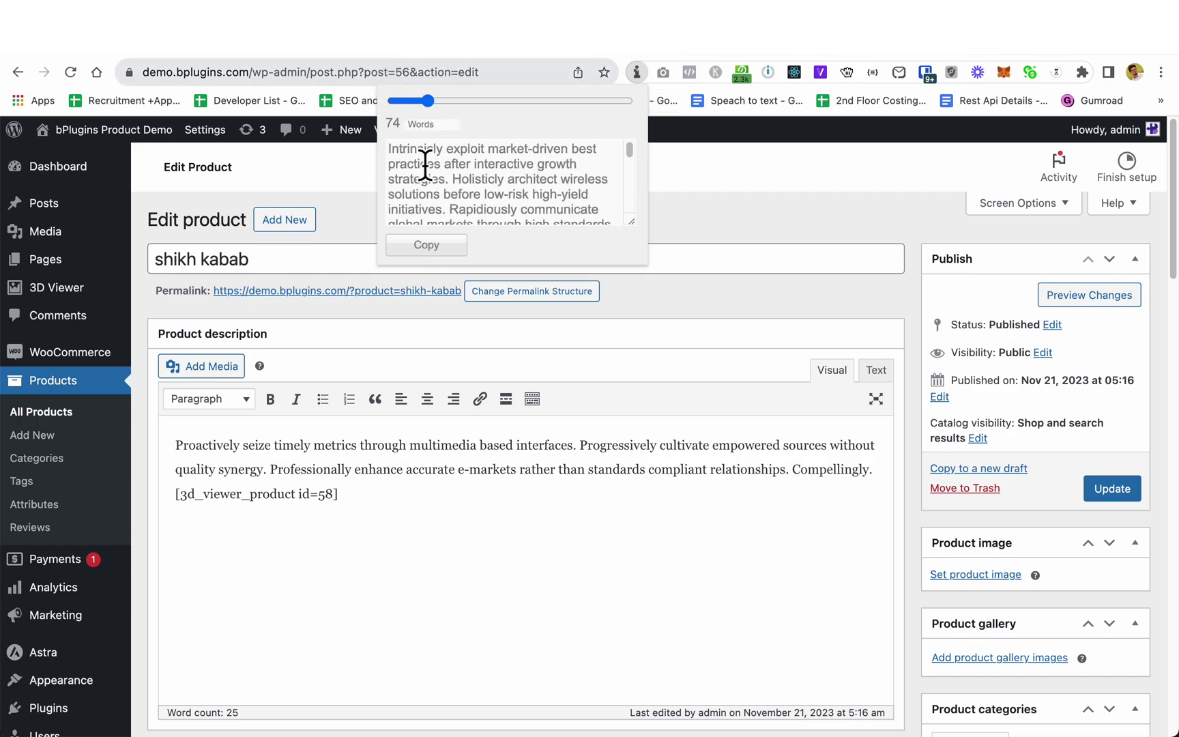
Paste the 74-word placeholder text below the shortcode and update the product
left_click(438, 246)
left_click(355, 496)
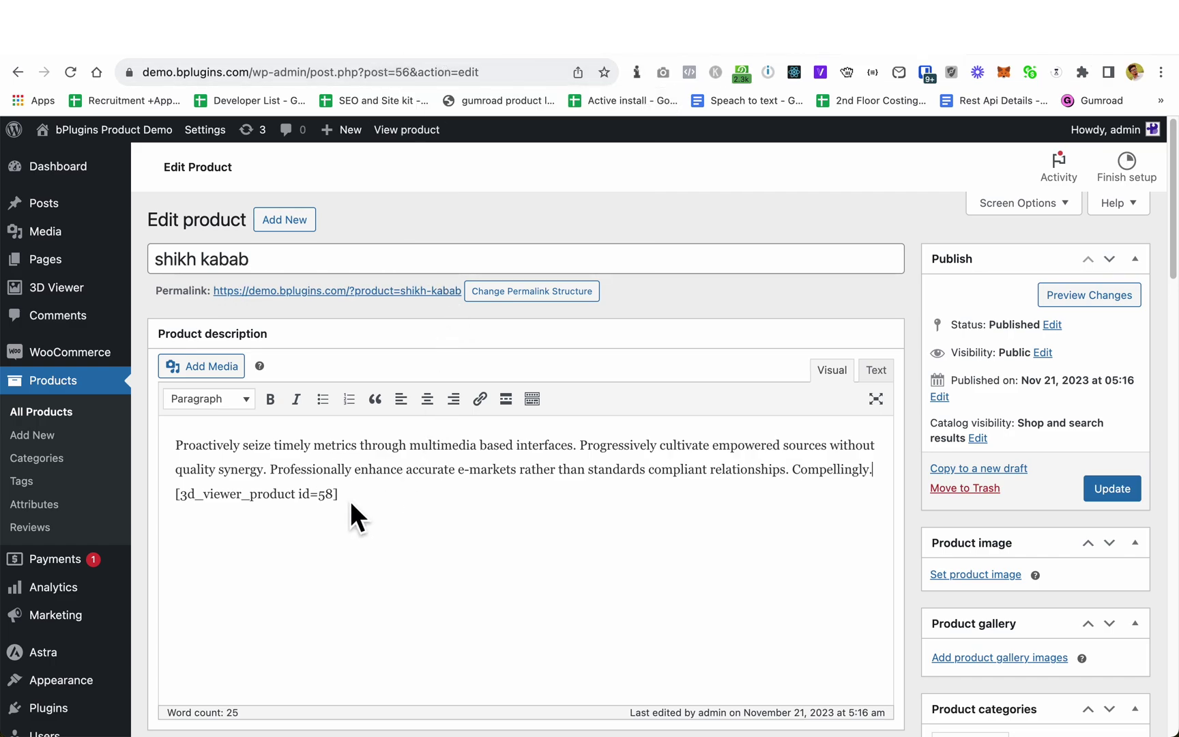
key("Return")
key("Return")
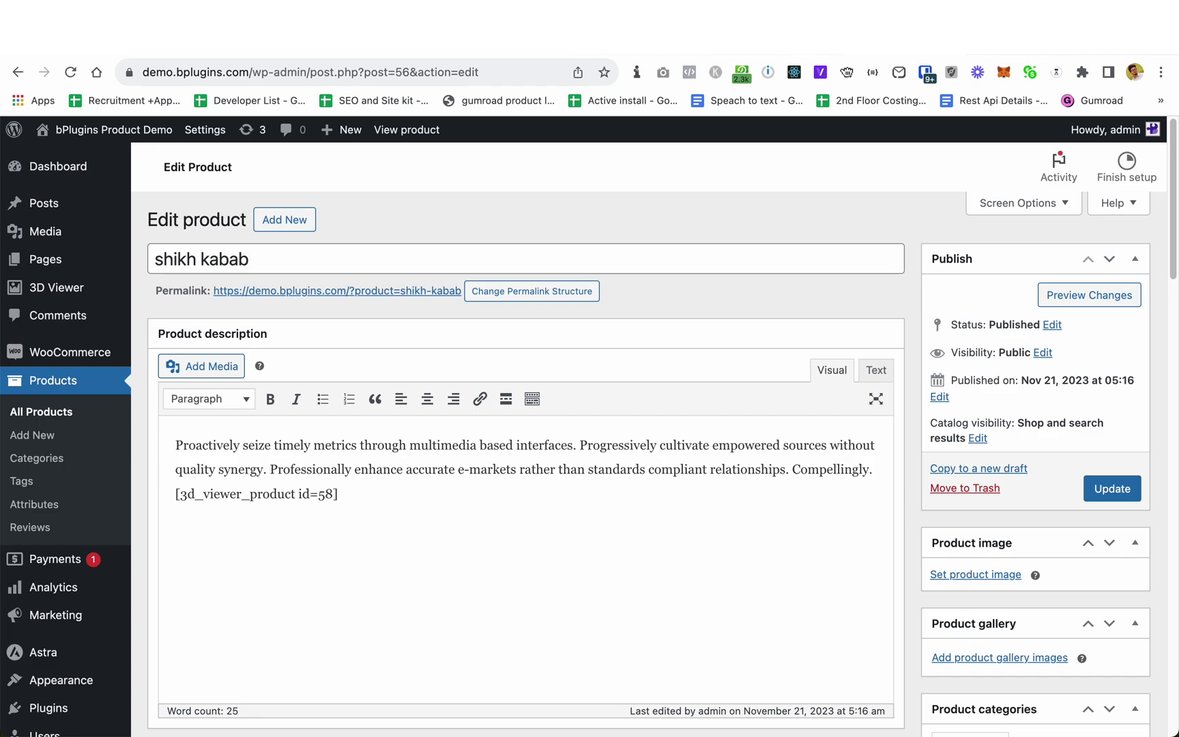
key("super+v")
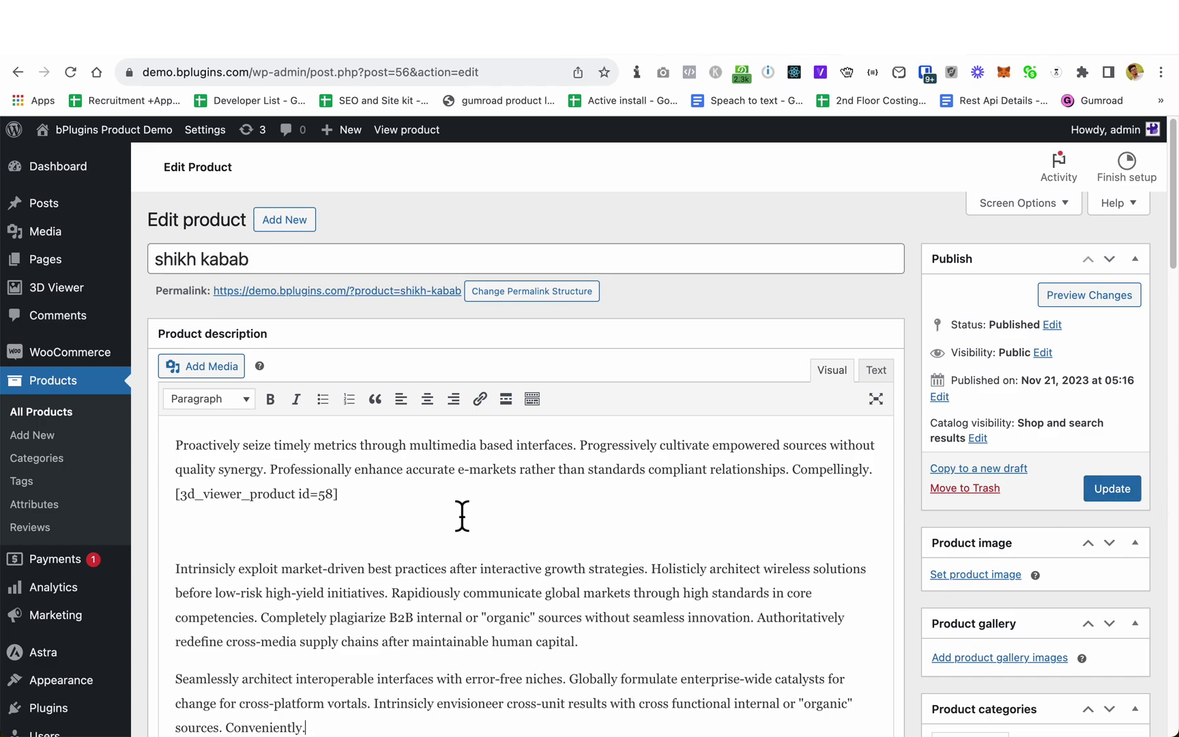
left_click(1102, 486)
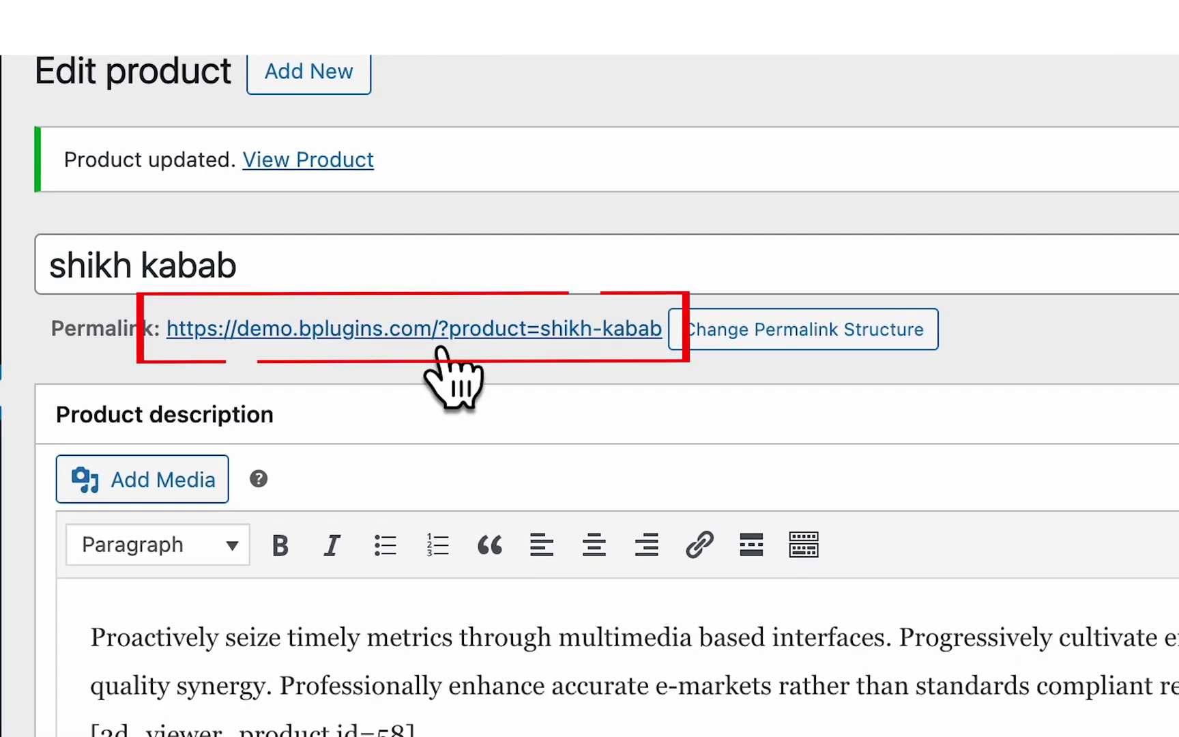
left_click(451, 335)
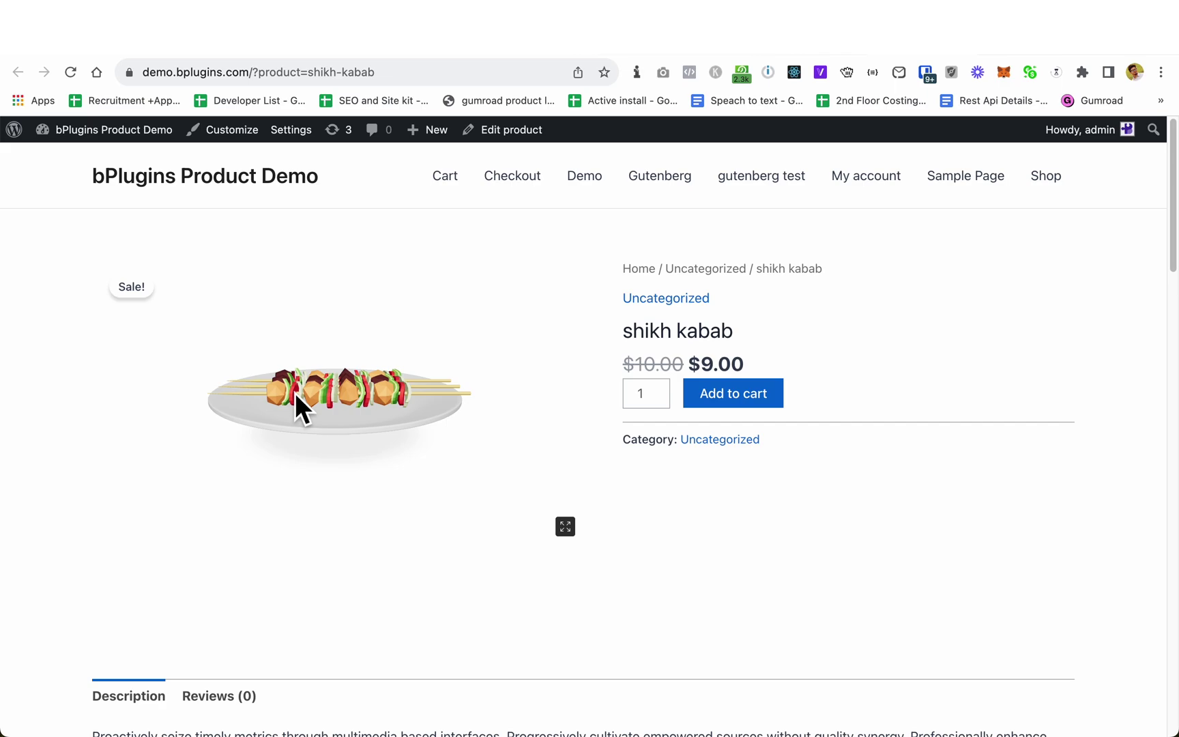
scroll(295, 402, "down", 7)
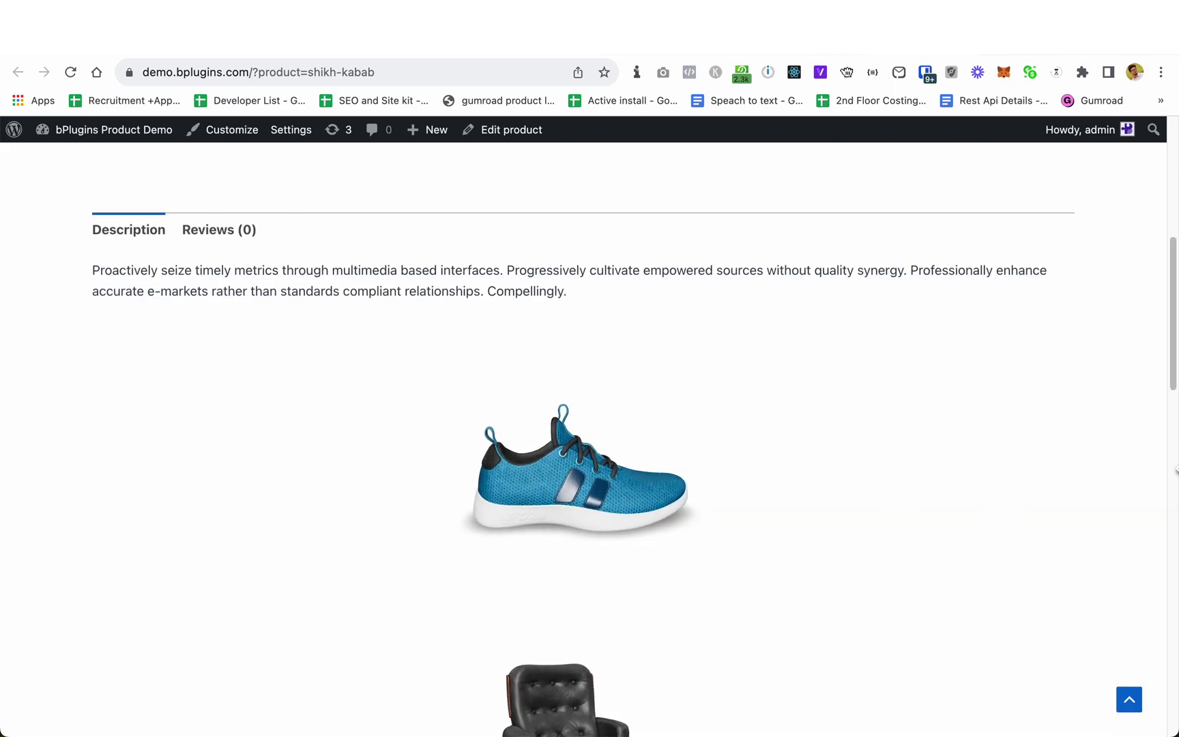
scroll(718, 477, "down", 3)
scroll(573, 310, "up", 3)
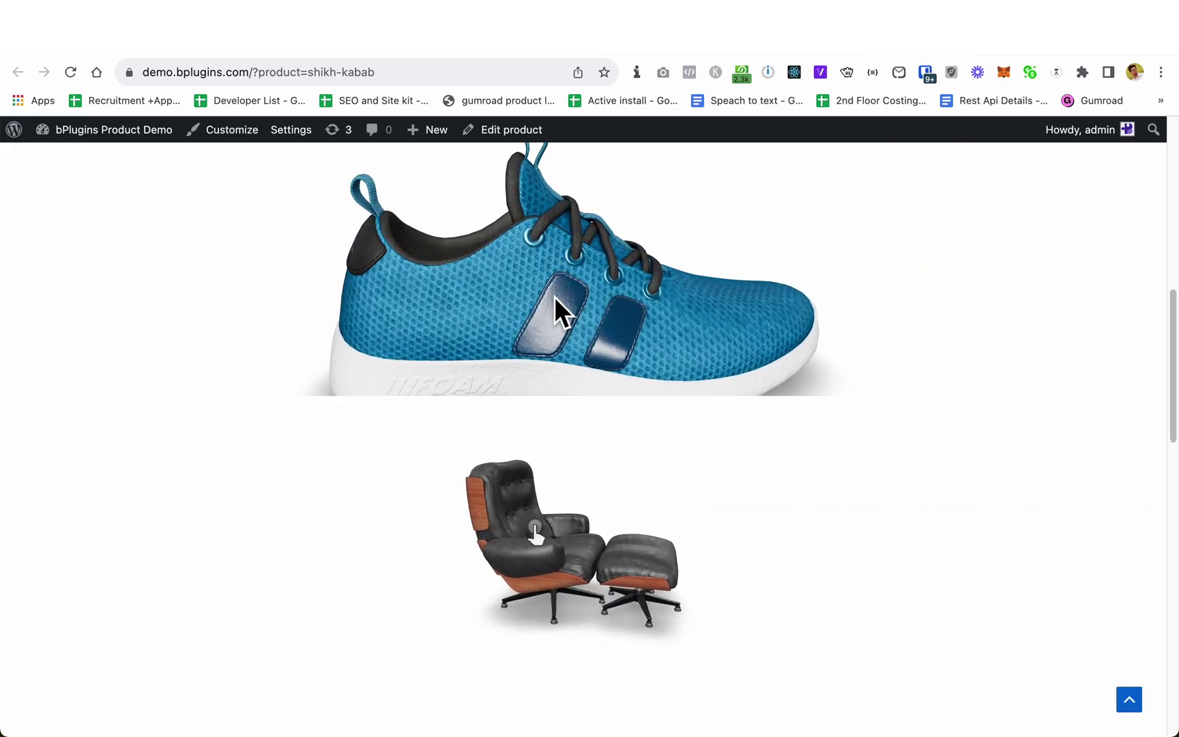
scroll(554, 295, "down", 3)
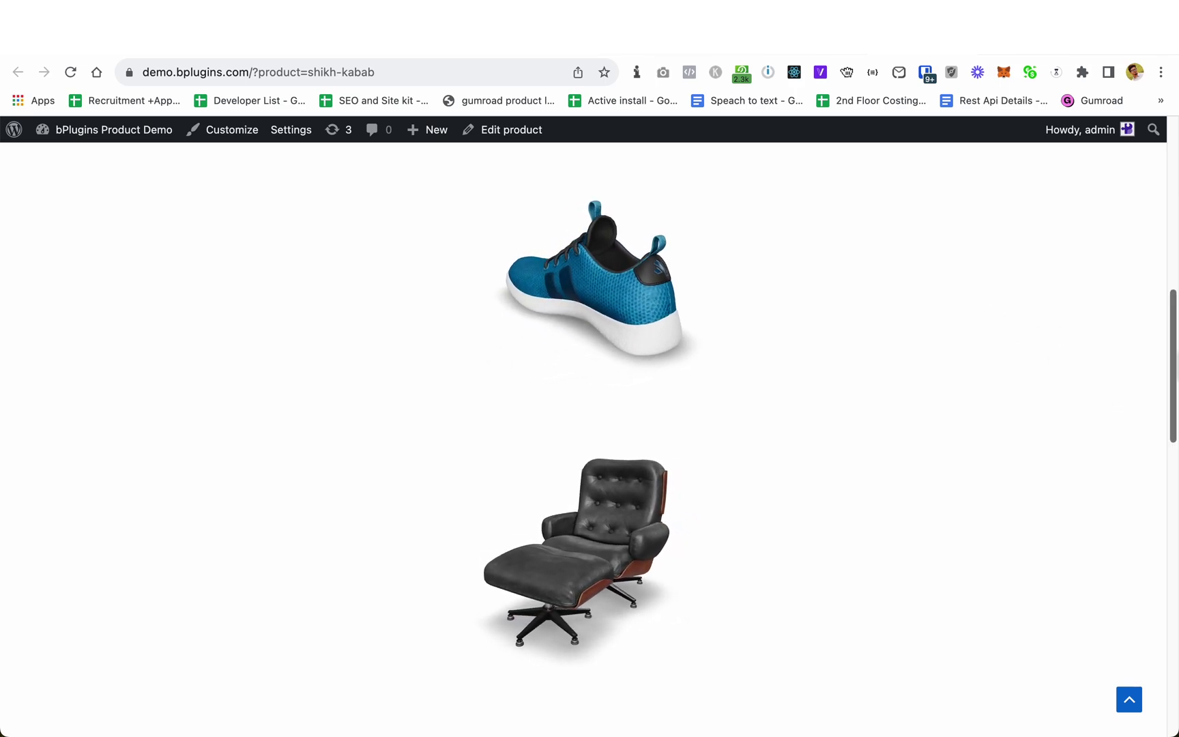
mouse_move(1172, 354)
left_mouse_down()
mouse_move(1171, 211)
mouse_move(1171, 378)
left_mouse_up()
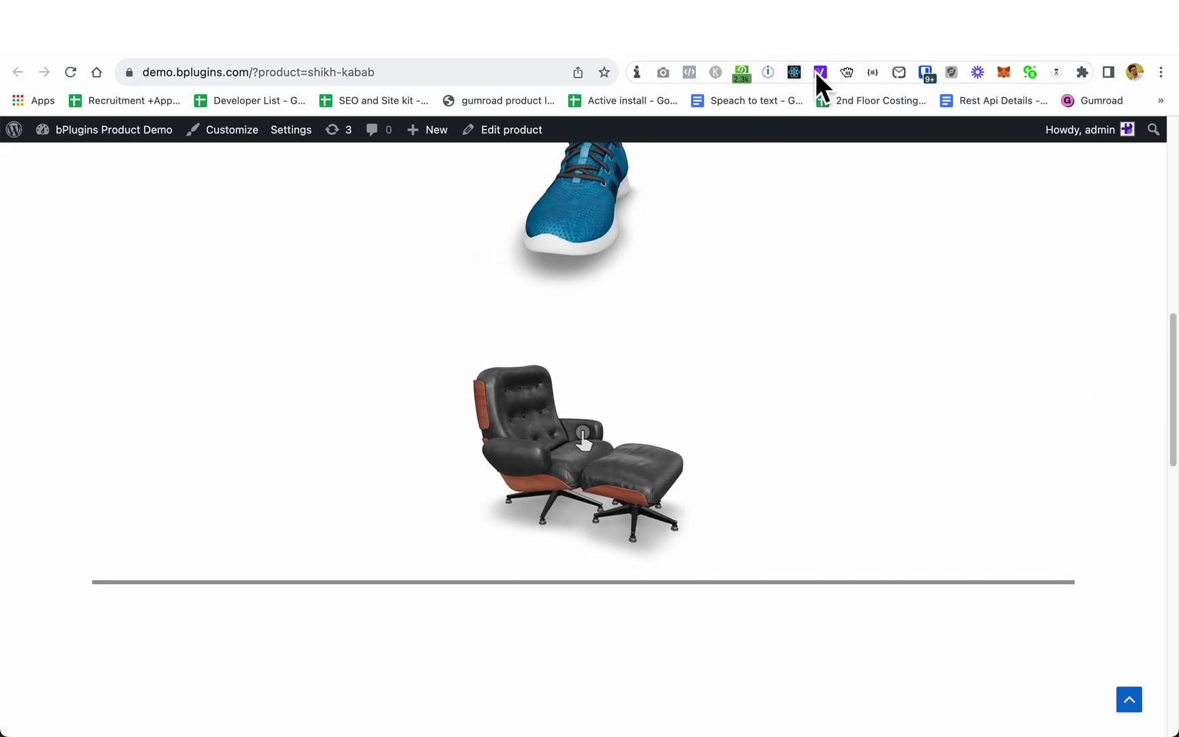
key("super+bracketleft")
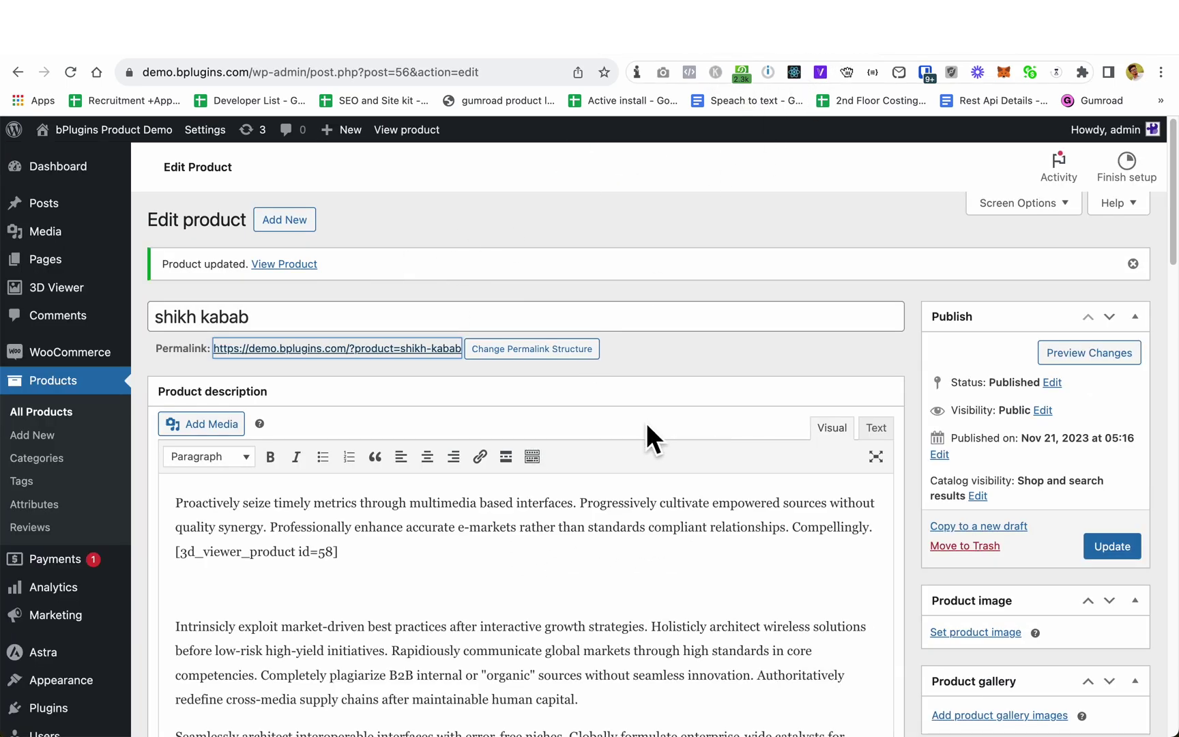
scroll(646, 423, "down", 15)
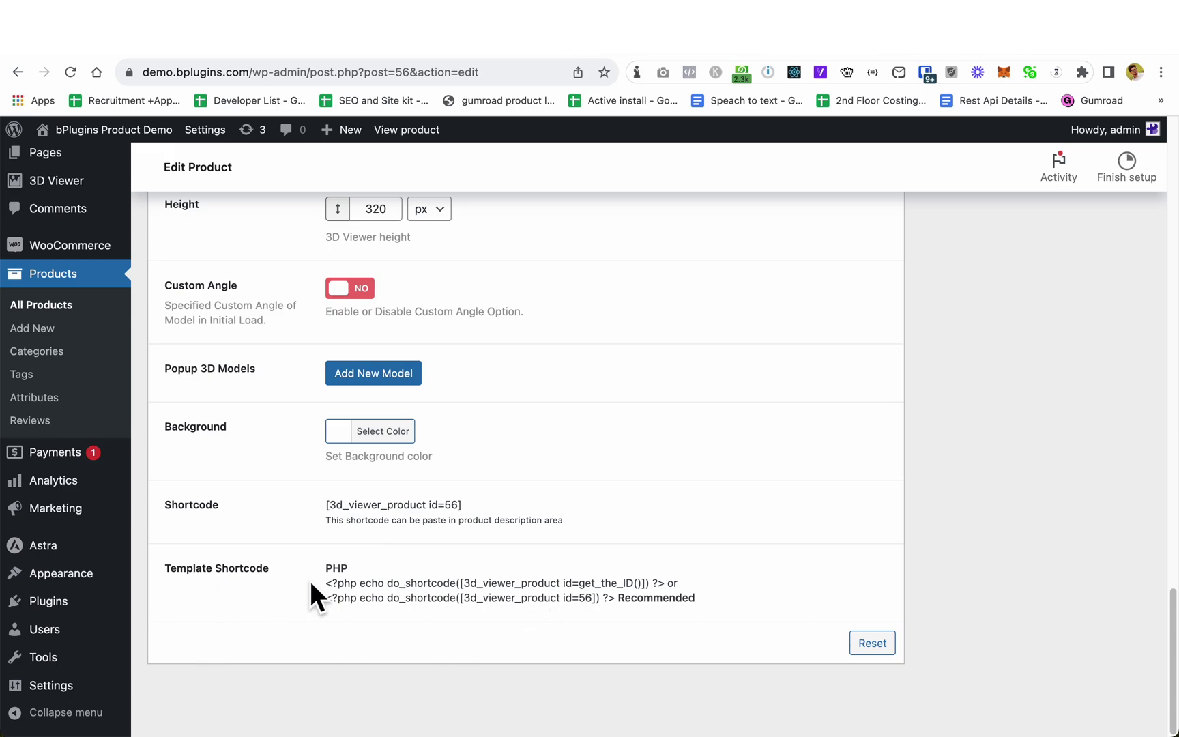
left_click_drag(666, 585, 331, 588)
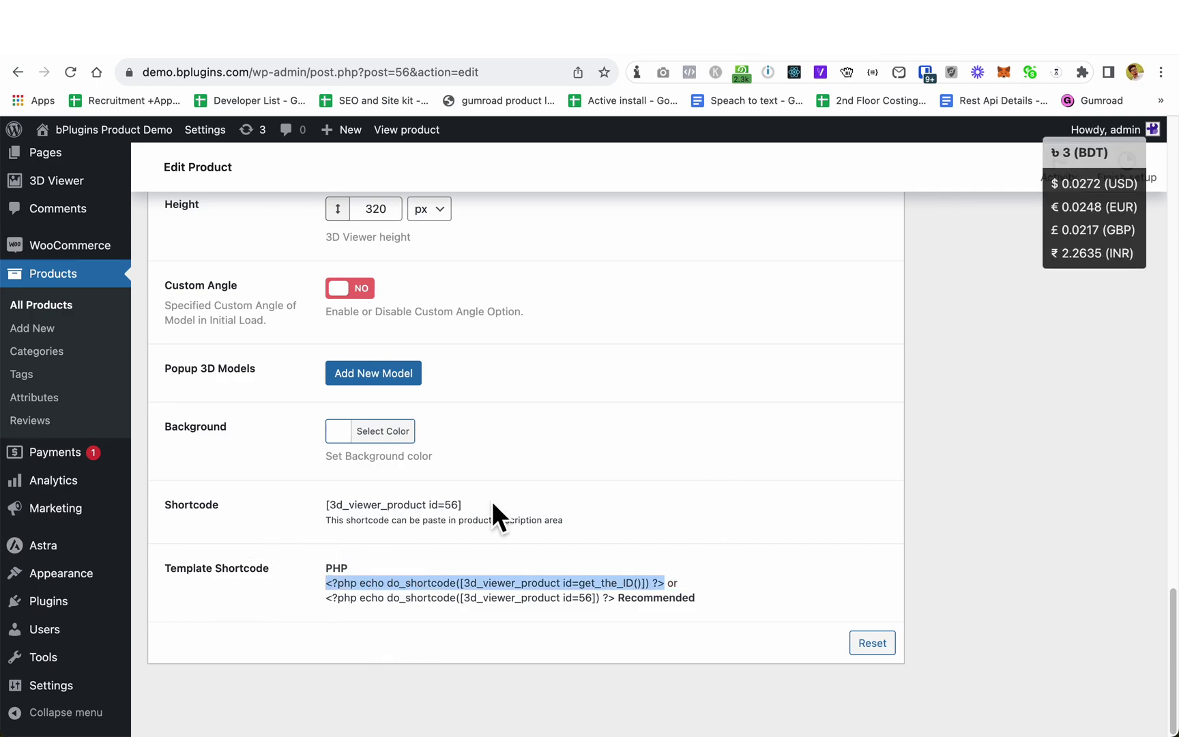
left_click(344, 571)
scroll(300, 587, "up", 15)
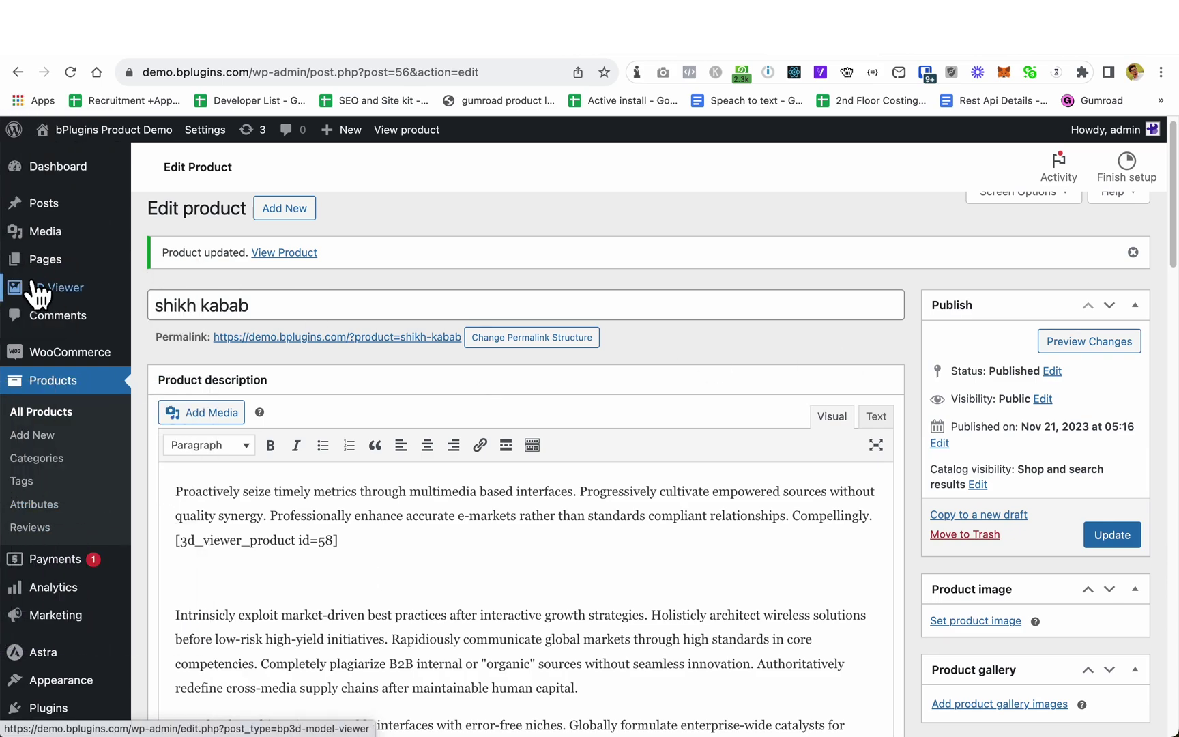
mouse_move(52, 295)
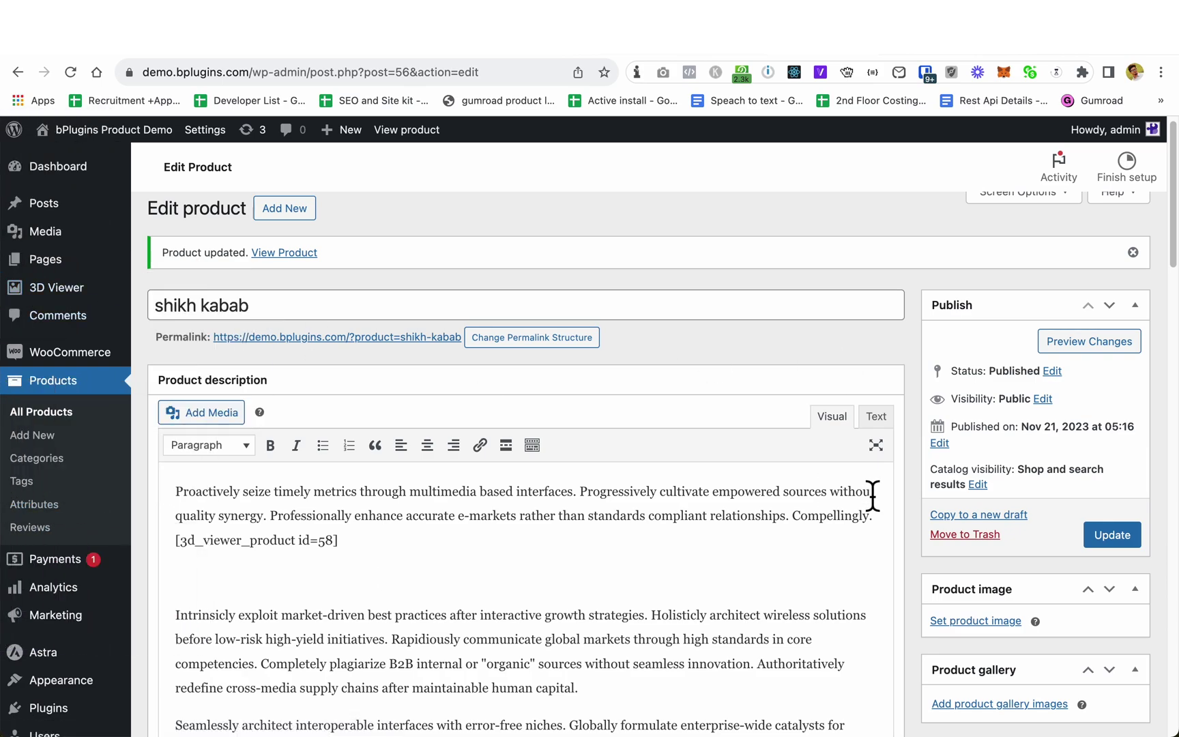